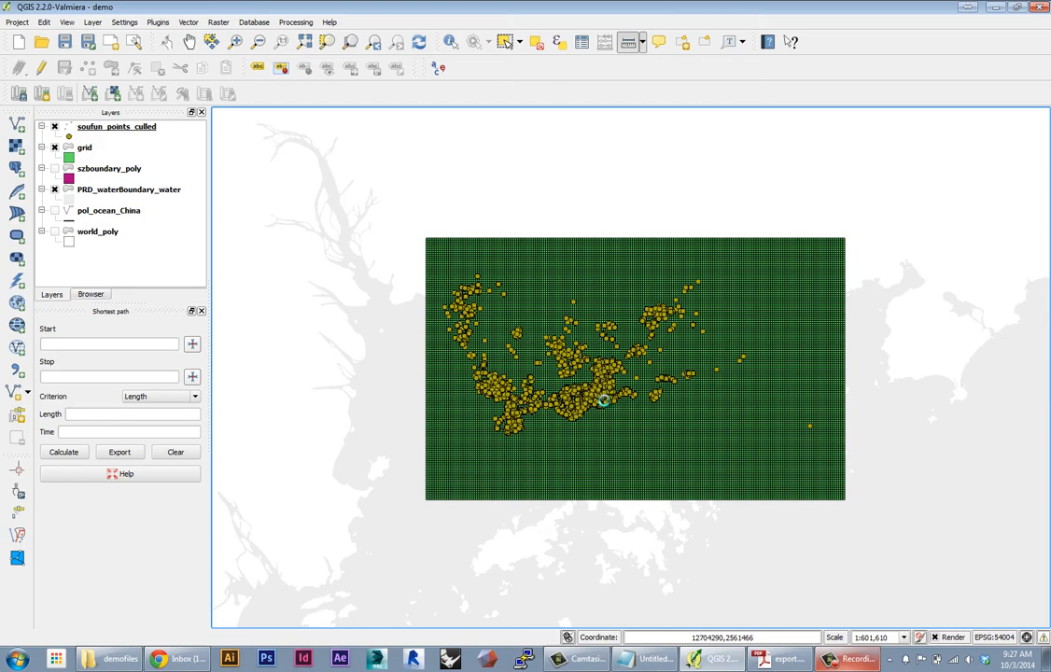
Step: Examine at several zoom levels how the soufun_points_culled points fall within the individual cells of the grid layer
scroll(602, 399, "up", 1)
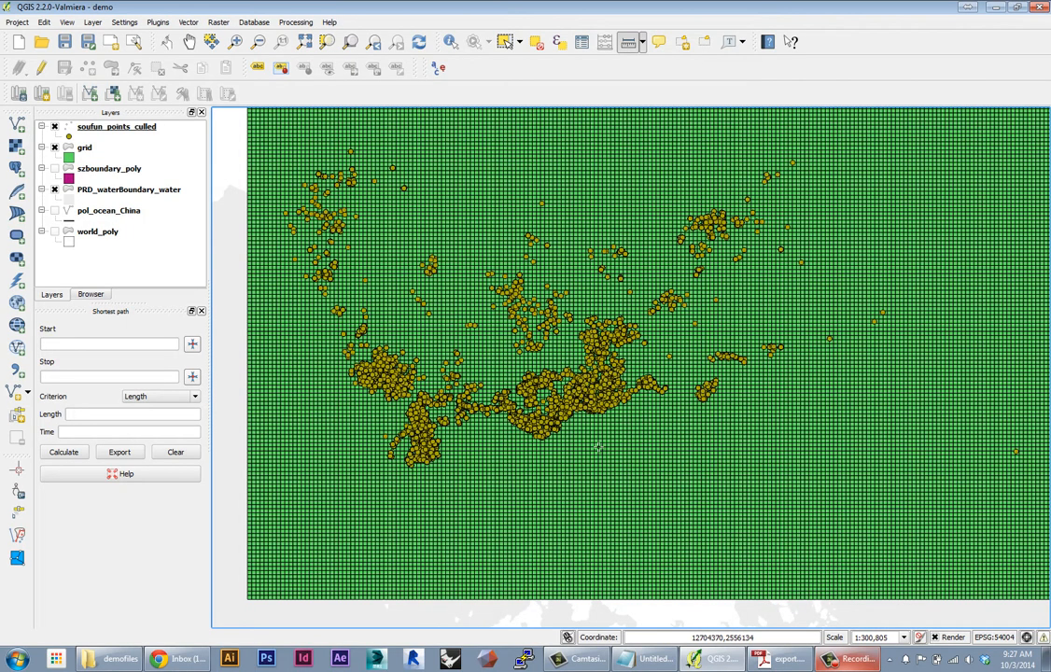
left_click_drag(598, 446, 570, 454)
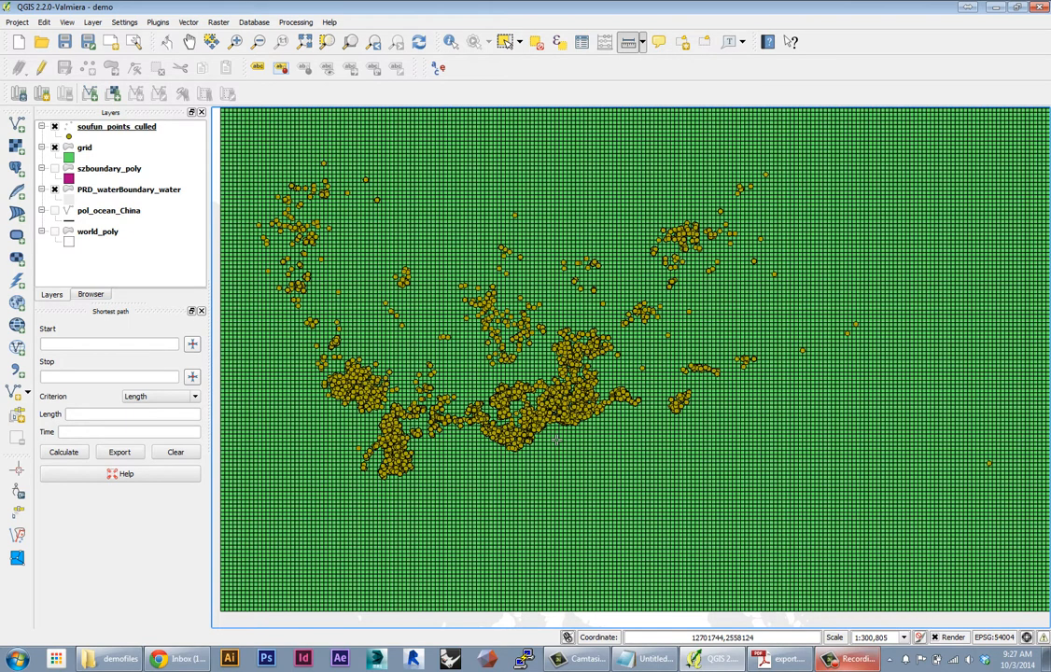
scroll(313, 362, "up", 2)
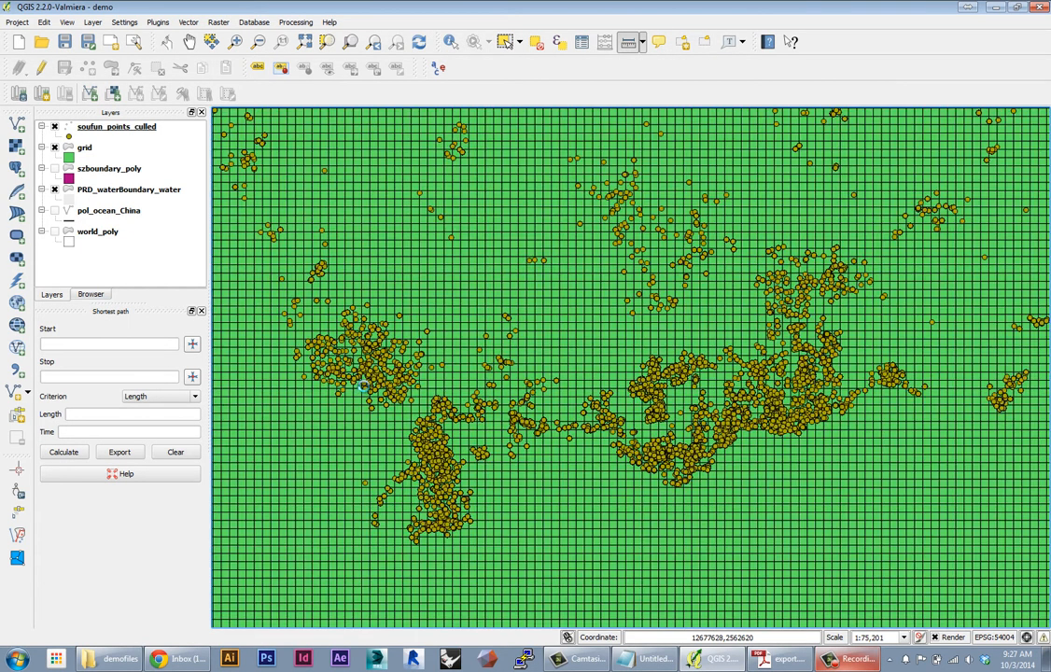
scroll(368, 384, "up", 2)
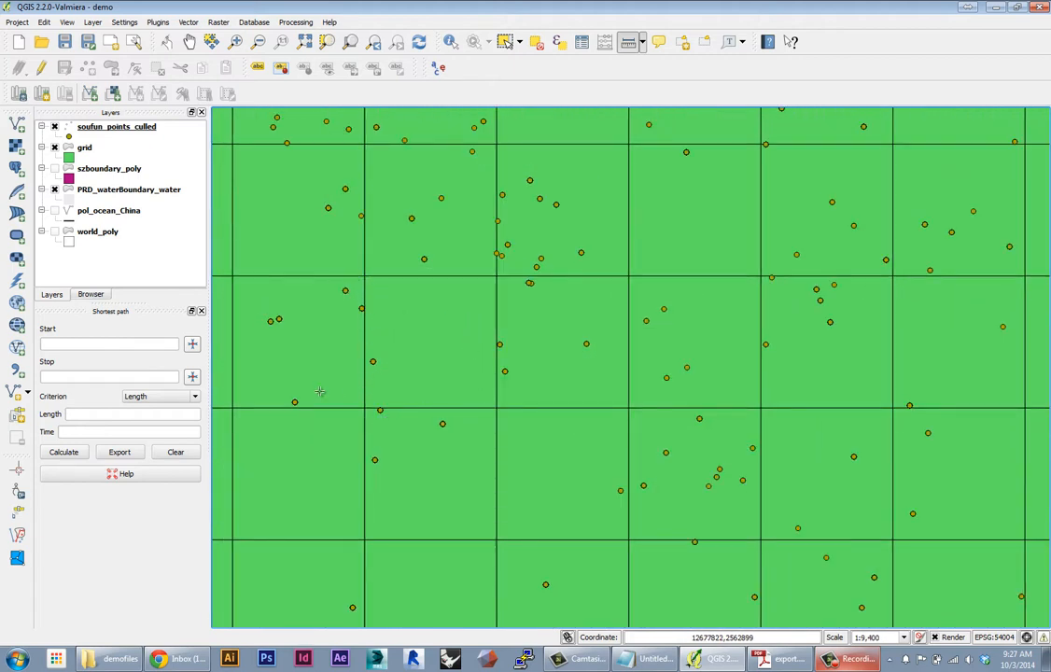
left_click_drag(343, 386, 429, 404)
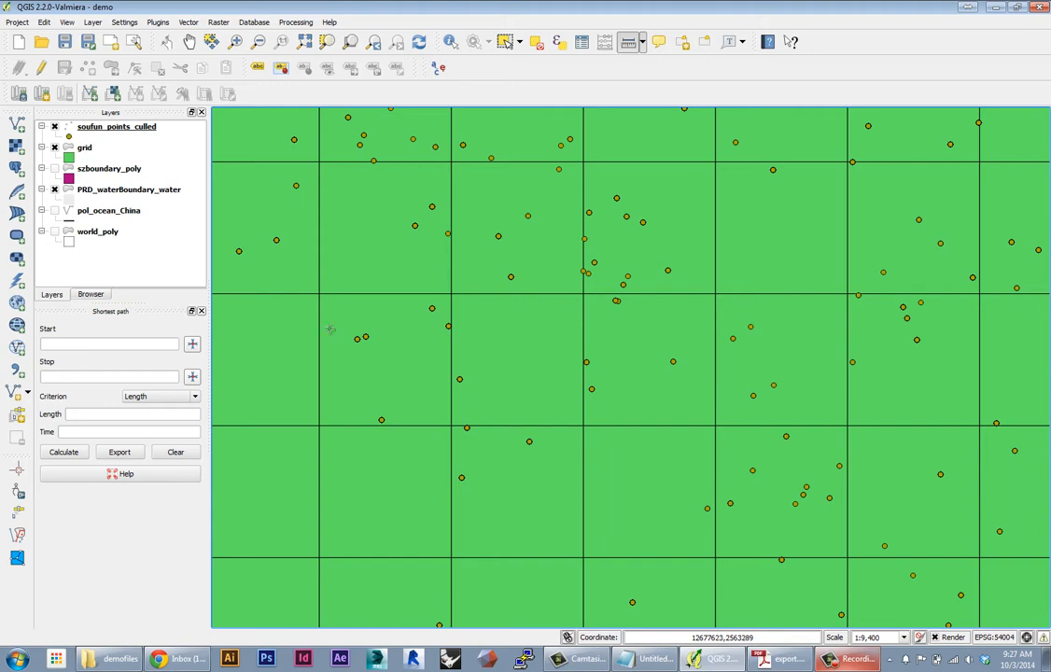
scroll(346, 317, "down", 1)
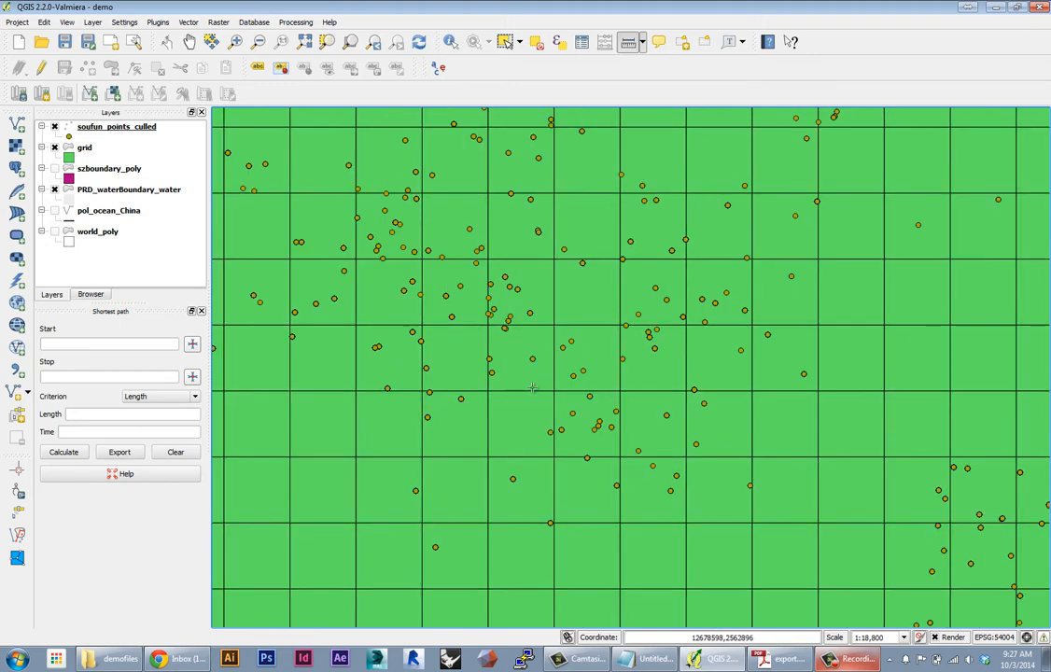
scroll(534, 390, "down", 1)
scroll(539, 395, "down", 1)
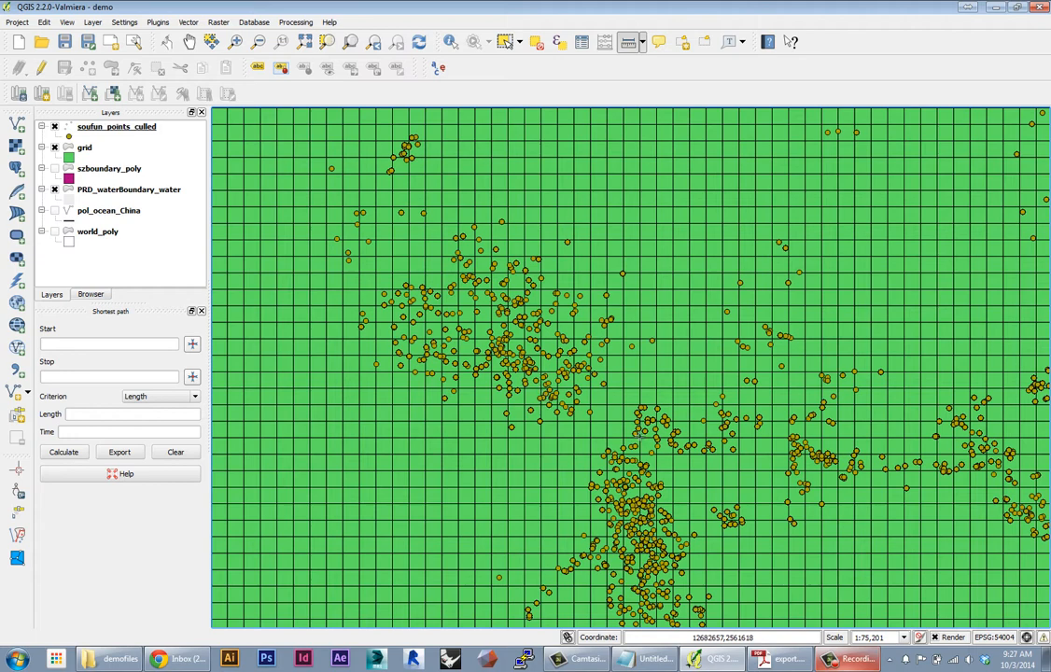
scroll(495, 345, "up", 1)
scroll(539, 362, "up", 2)
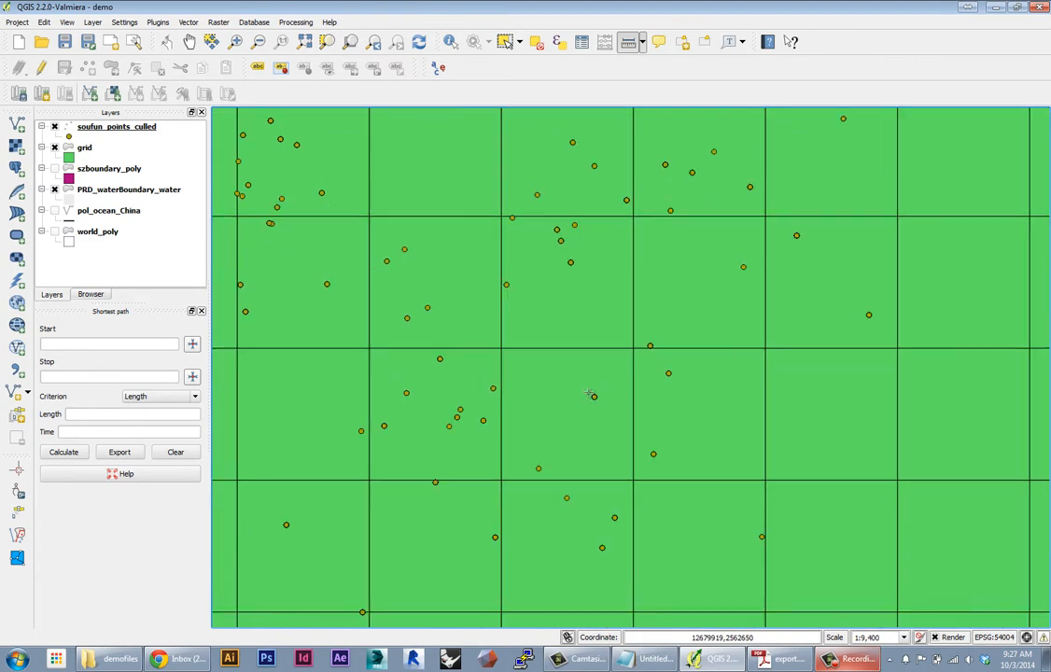
scroll(592, 398, "down", 1)
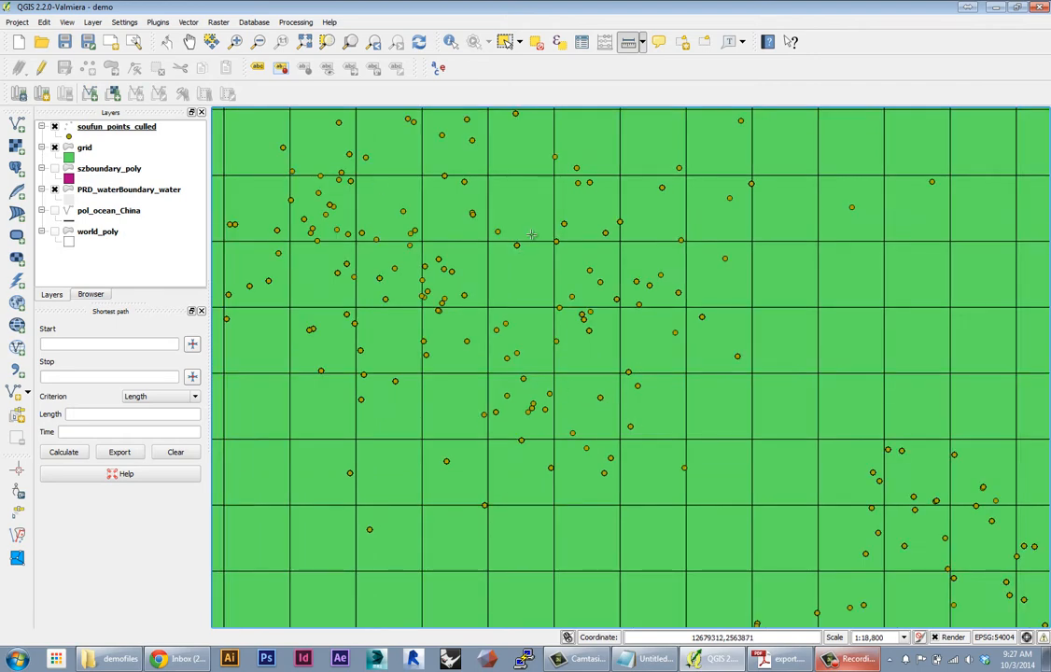
left_click_drag(443, 280, 531, 387)
left_click_drag(599, 499, 599, 433)
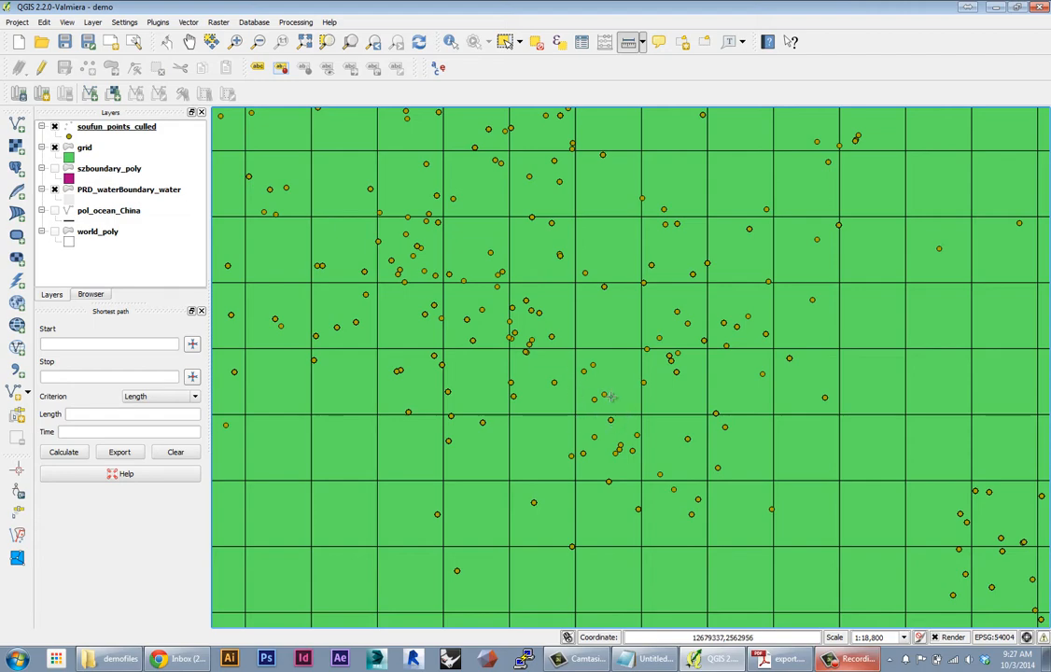
scroll(405, 317, "down", 4)
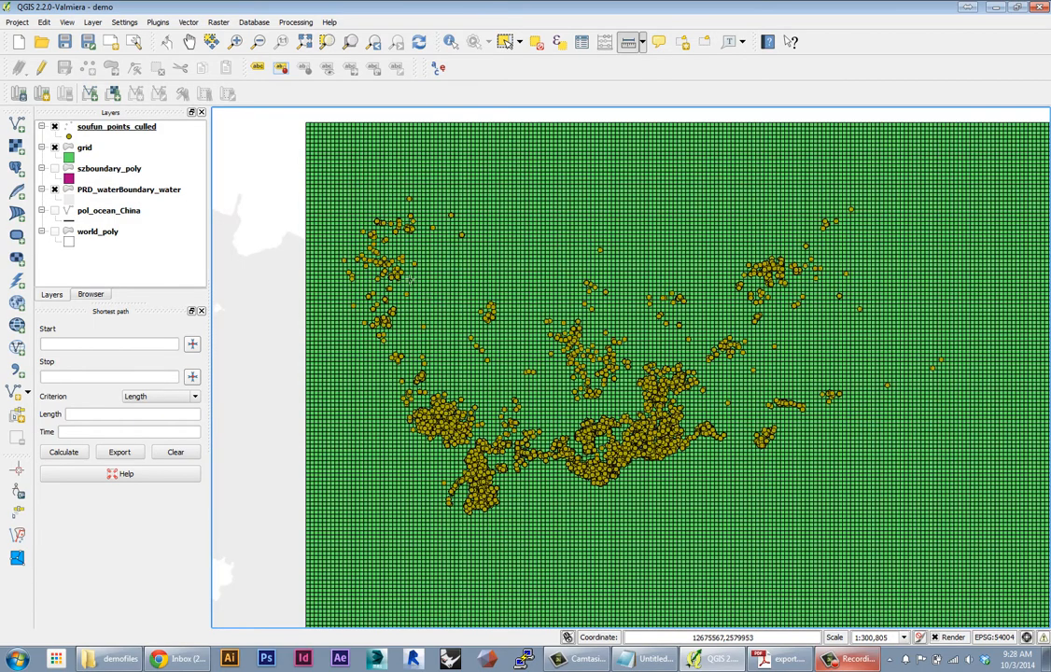
left_click(198, 23)
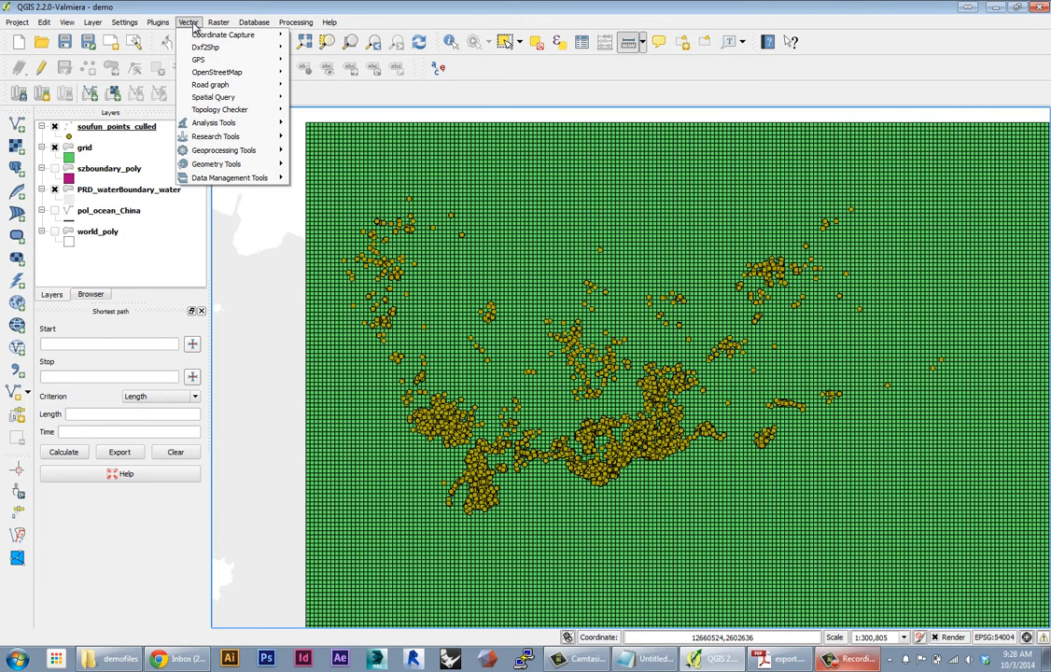
mouse_move(221, 127)
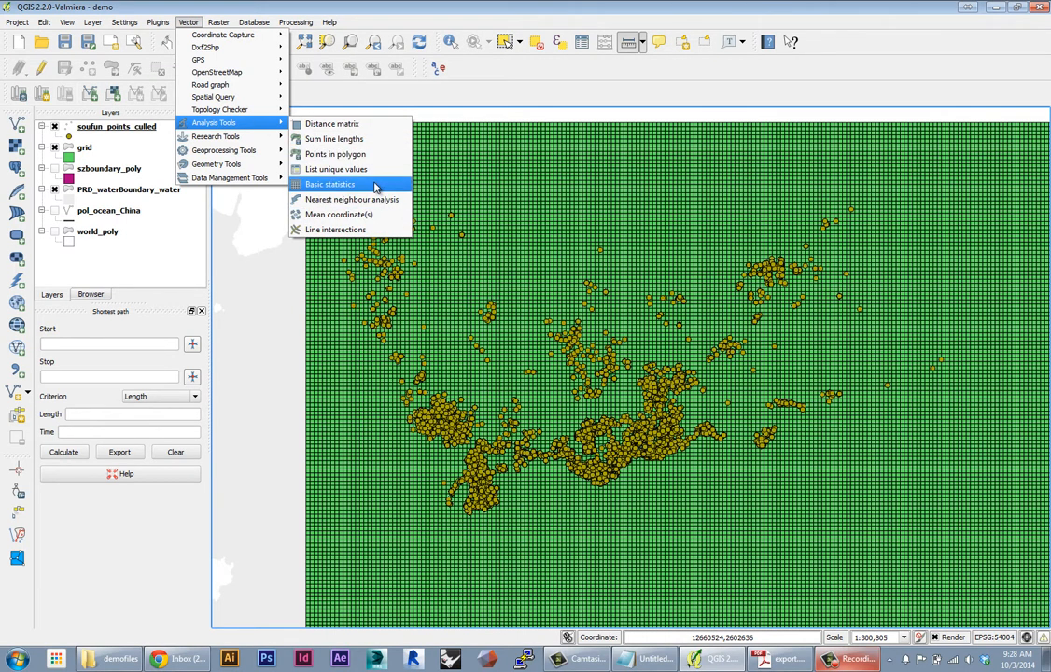
left_click(452, 148)
left_click_drag(477, 326, 474, 323)
left_click_drag(454, 277, 442, 364)
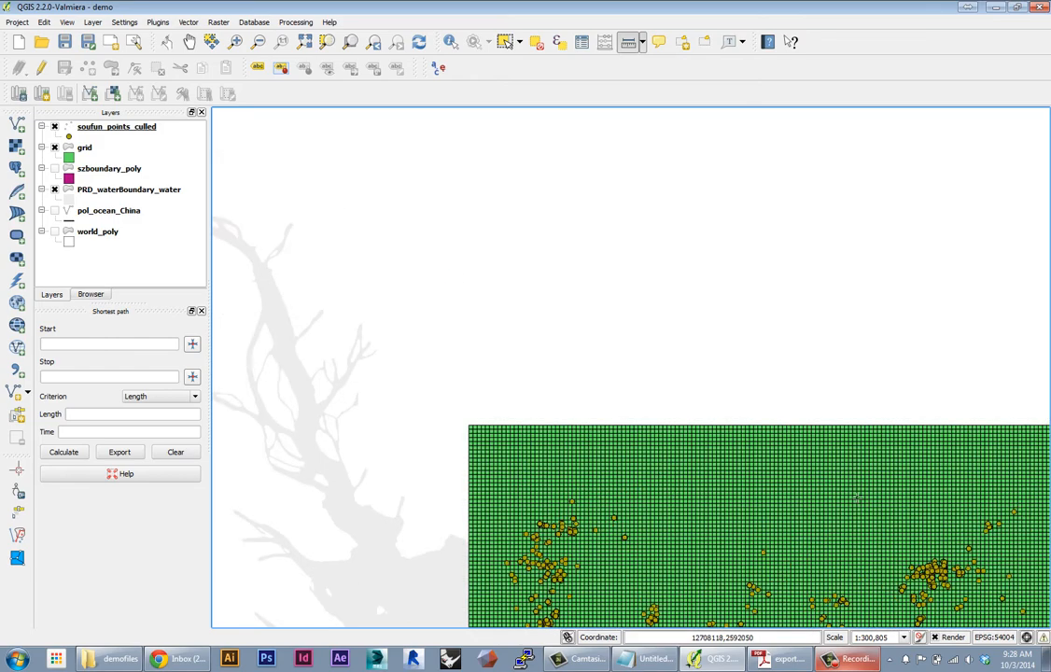
left_click_drag(852, 497, 633, 240)
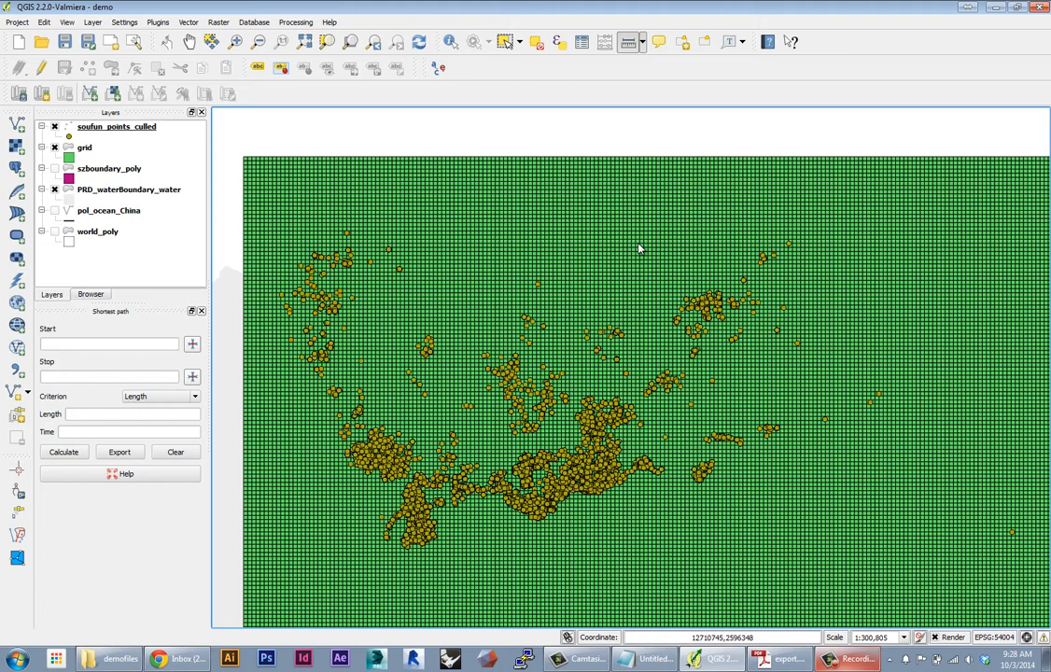
scroll(639, 249, "down", 1)
scroll(686, 444, "down", 1)
scroll(693, 443, "up", 1)
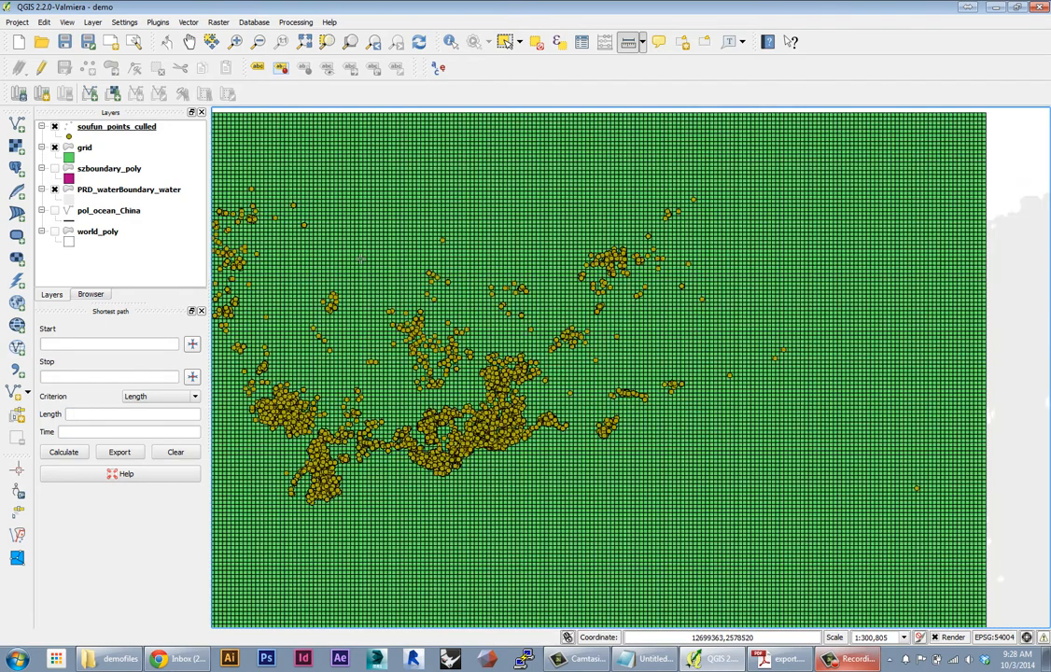
left_click_drag(561, 527, 719, 528)
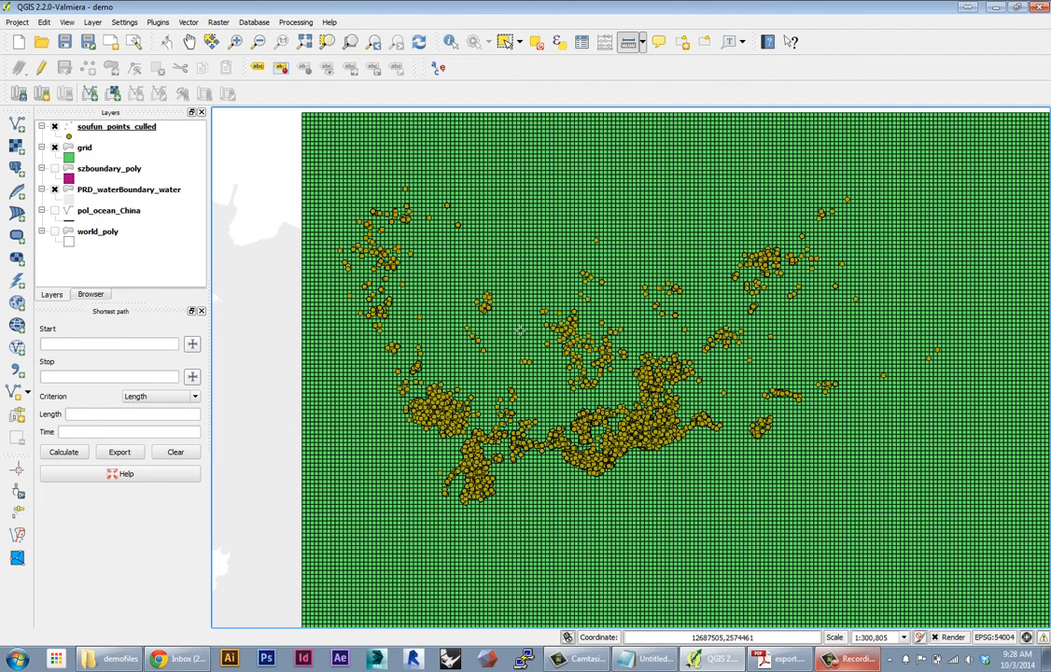
left_click_drag(668, 386, 610, 383)
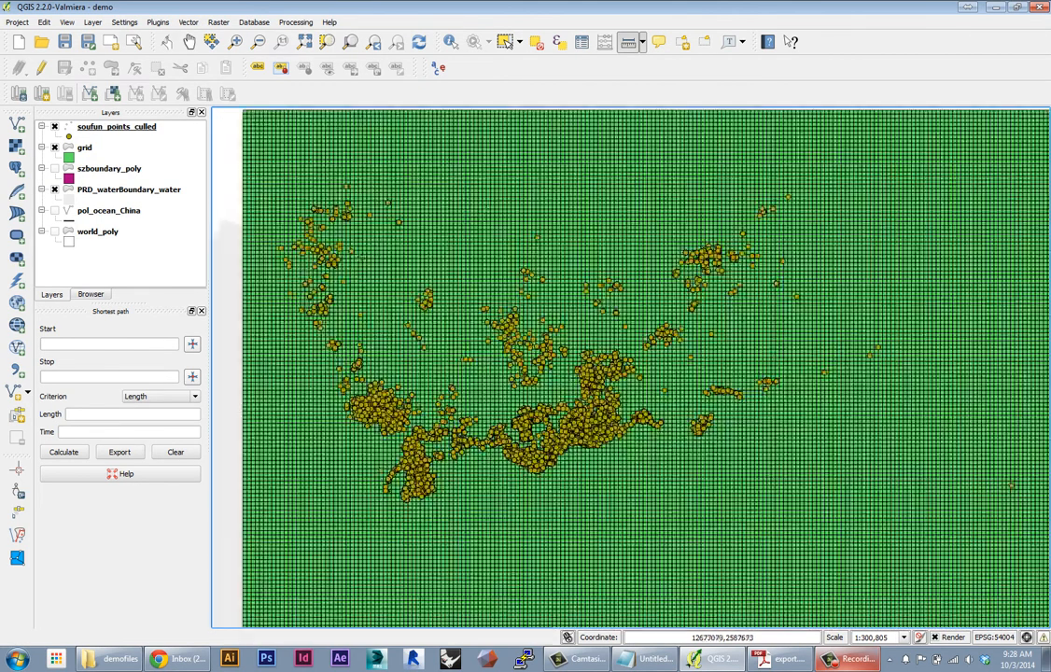
Step: Turn off on-the-fly CRS transformation in the project properties and apply the change
left_click(17, 21)
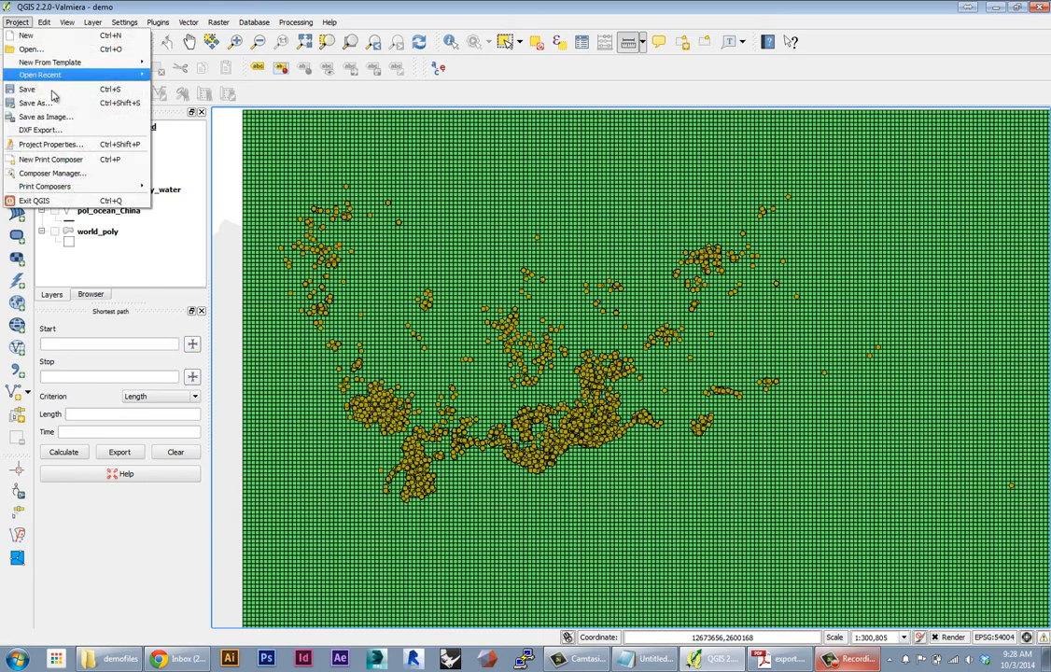
left_click(49, 145)
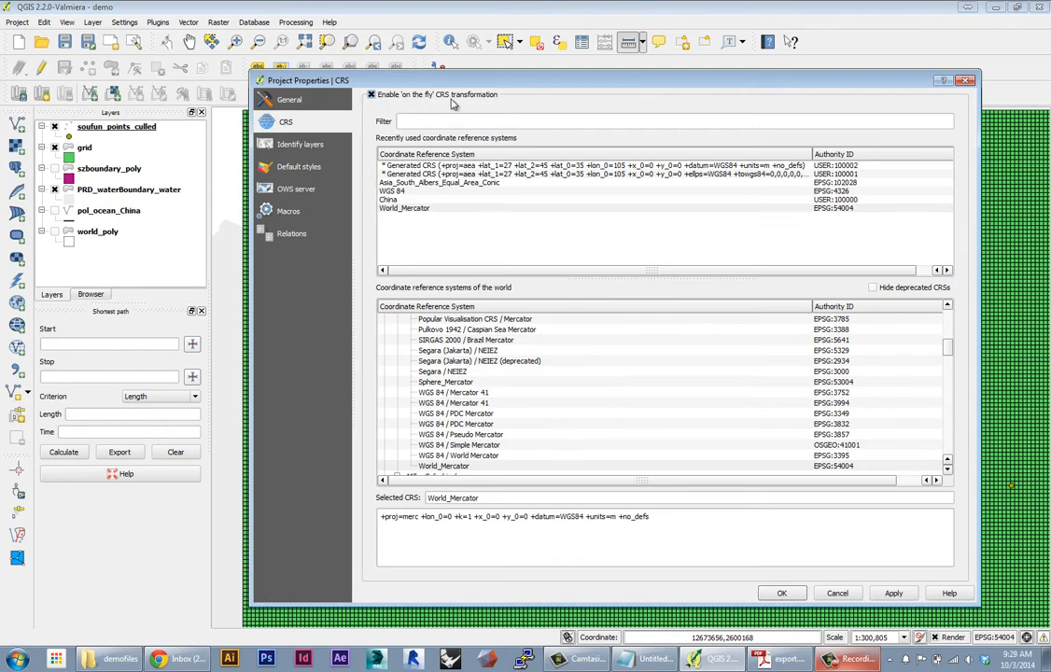
left_click_drag(460, 93, 733, 87)
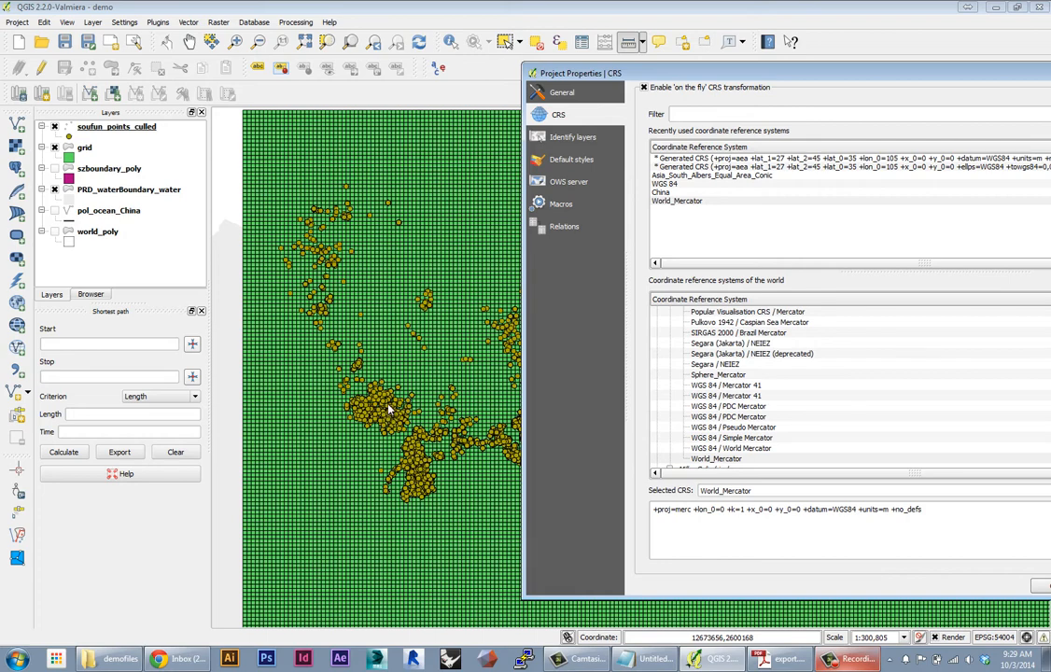
left_click_drag(572, 72, 624, 87)
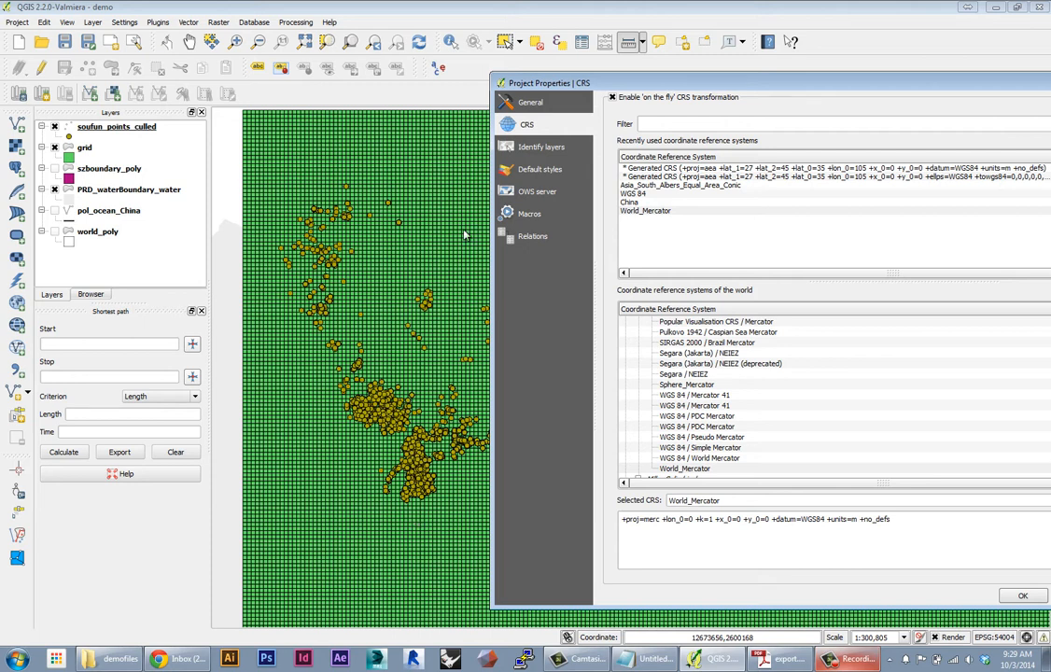
left_click_drag(568, 89, 727, 91)
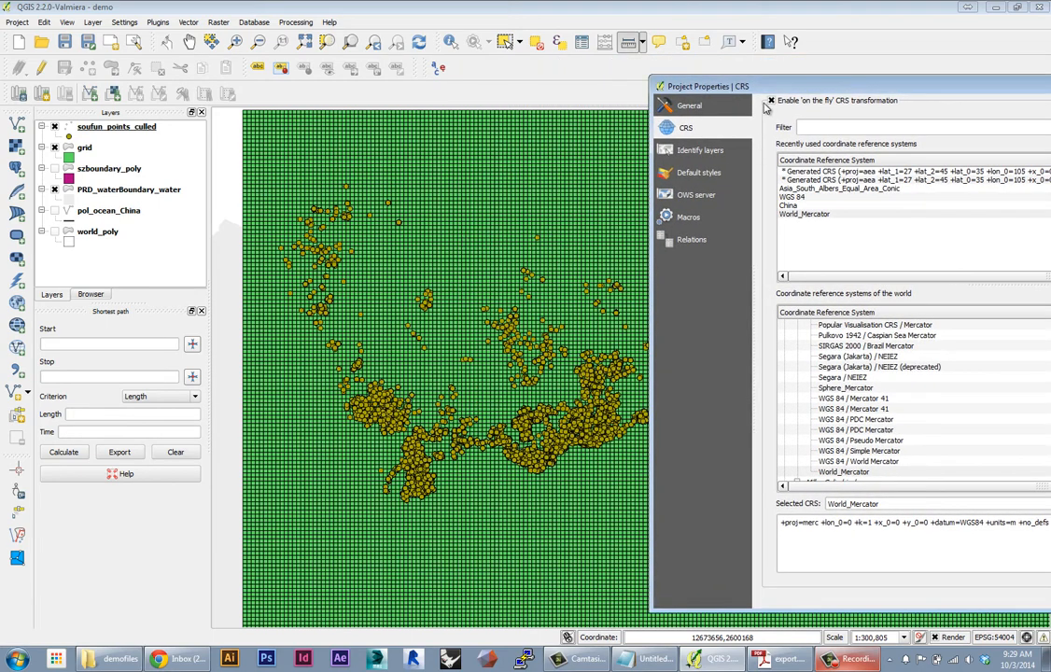
left_click(771, 100)
left_click_drag(779, 87, 433, 59)
left_click(961, 569)
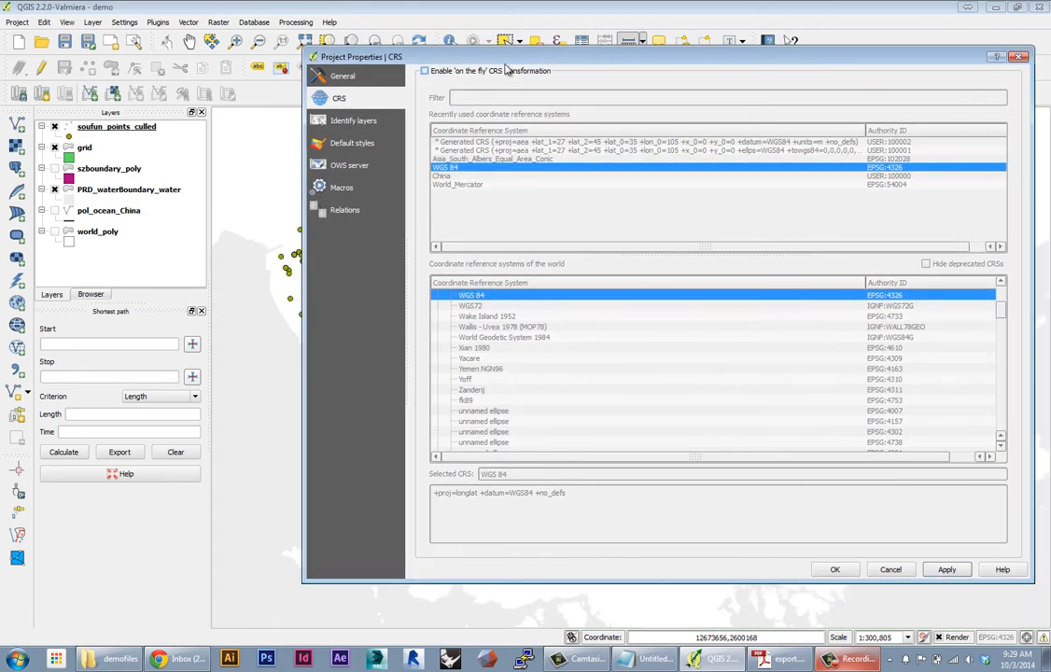
left_click_drag(504, 60, 867, 402)
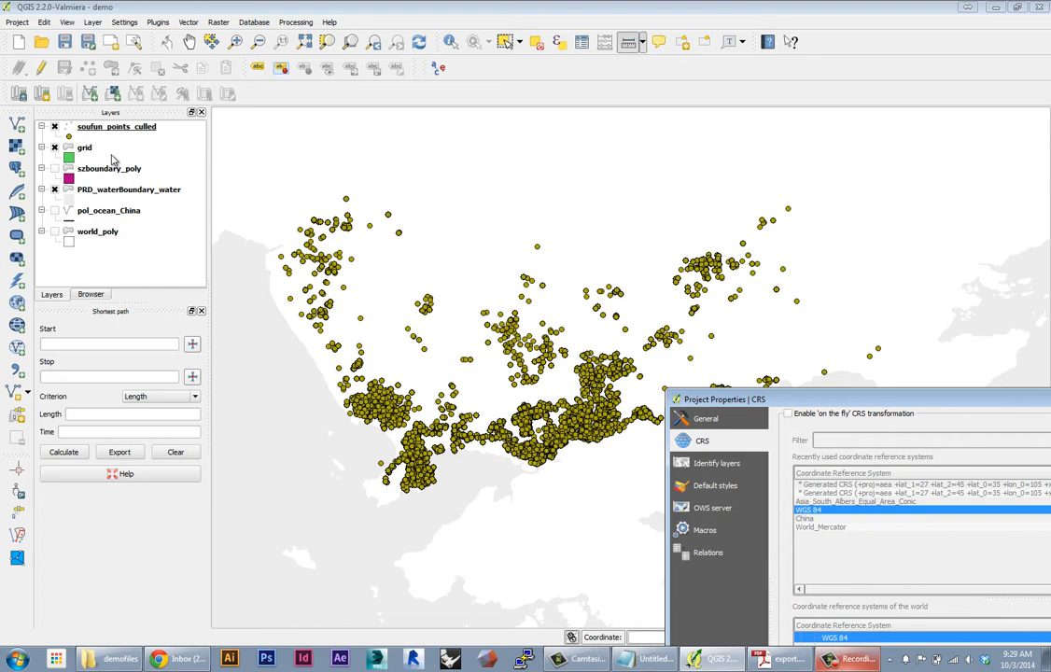
left_click_drag(797, 402, 528, 64)
left_click(927, 641)
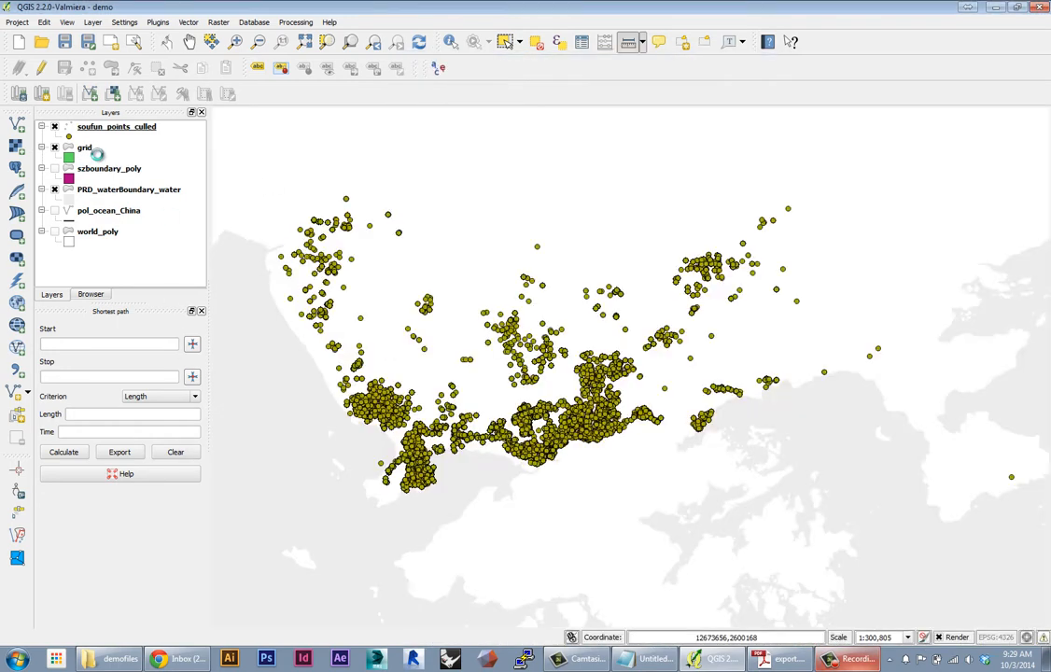
Step: Zoom to the extent of the grid layer and toggle its visibility off and on to check its location
right_click(85, 150)
left_click(96, 157)
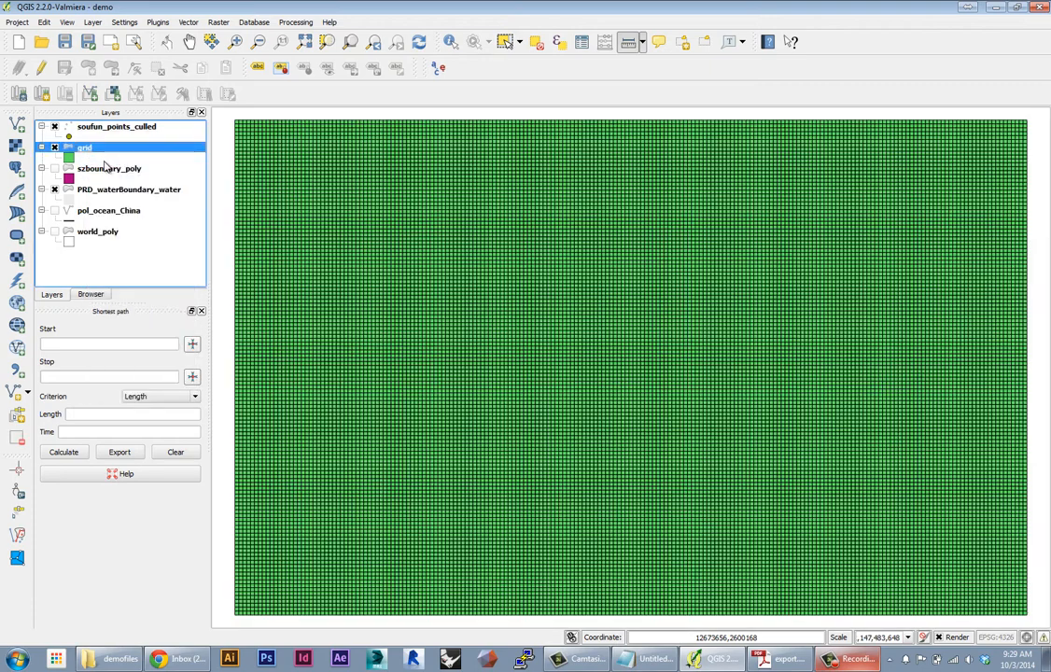
left_click(55, 148)
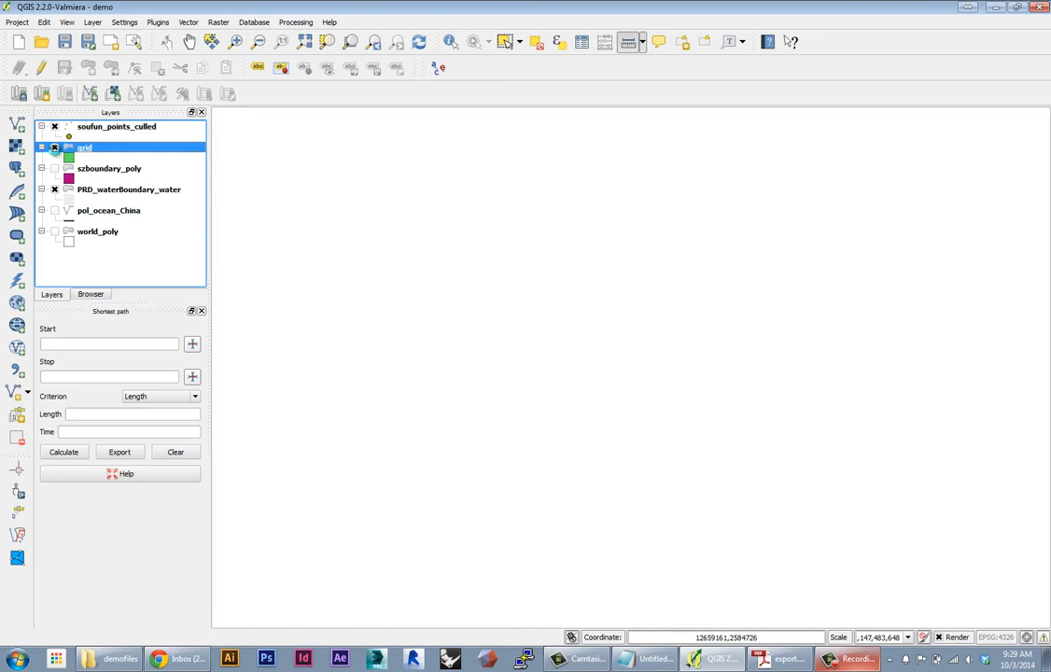
left_click(55, 148)
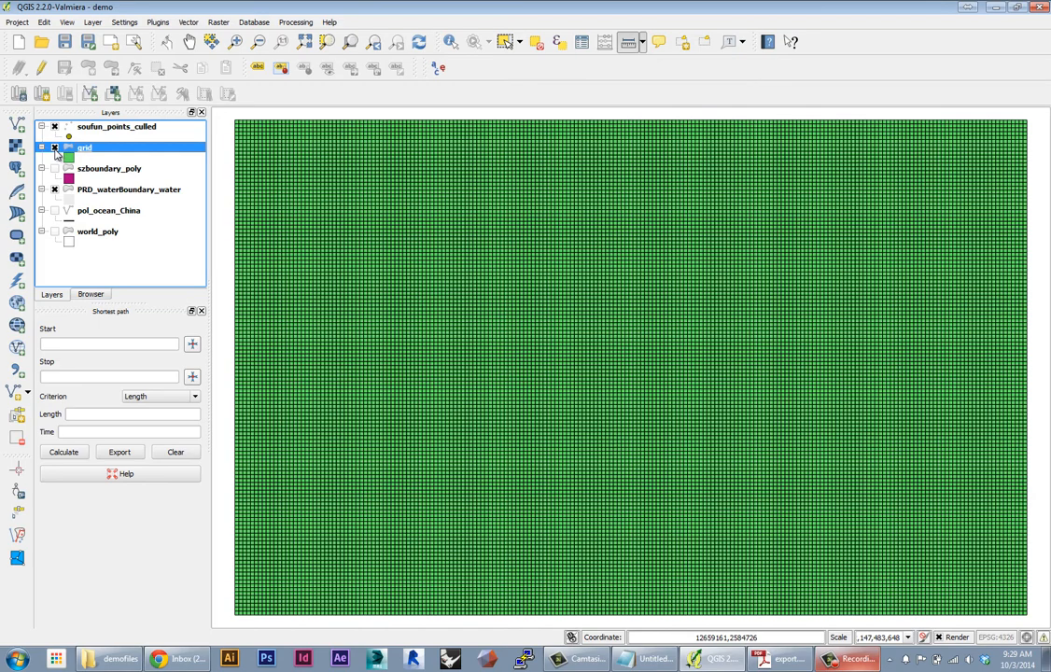
Step: Enable on-the-fly CRS transformation for the project with World_Mercator (EPSG:54004) as the coordinate system
left_click(16, 21)
left_click(47, 137)
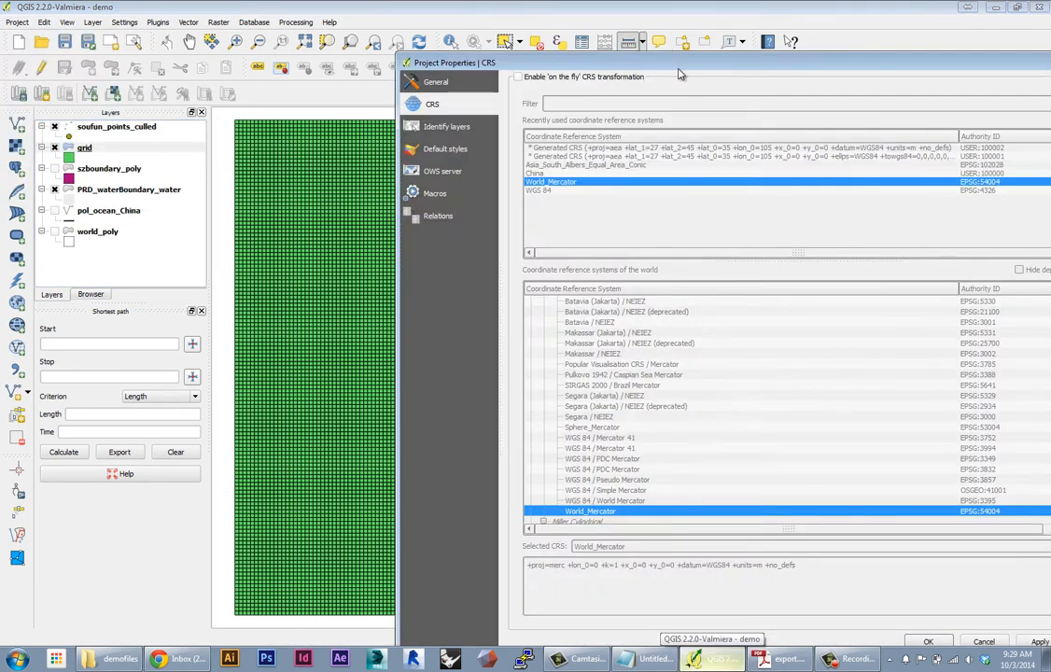
left_click_drag(679, 71, 560, 37)
left_click(402, 48)
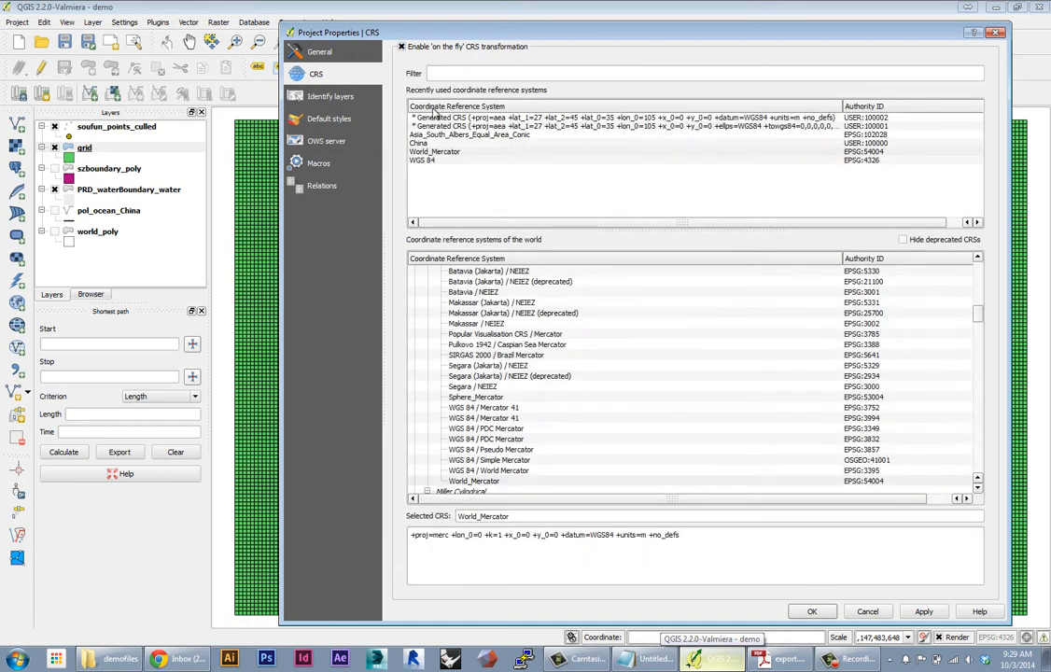
left_click(430, 159)
left_click(430, 152)
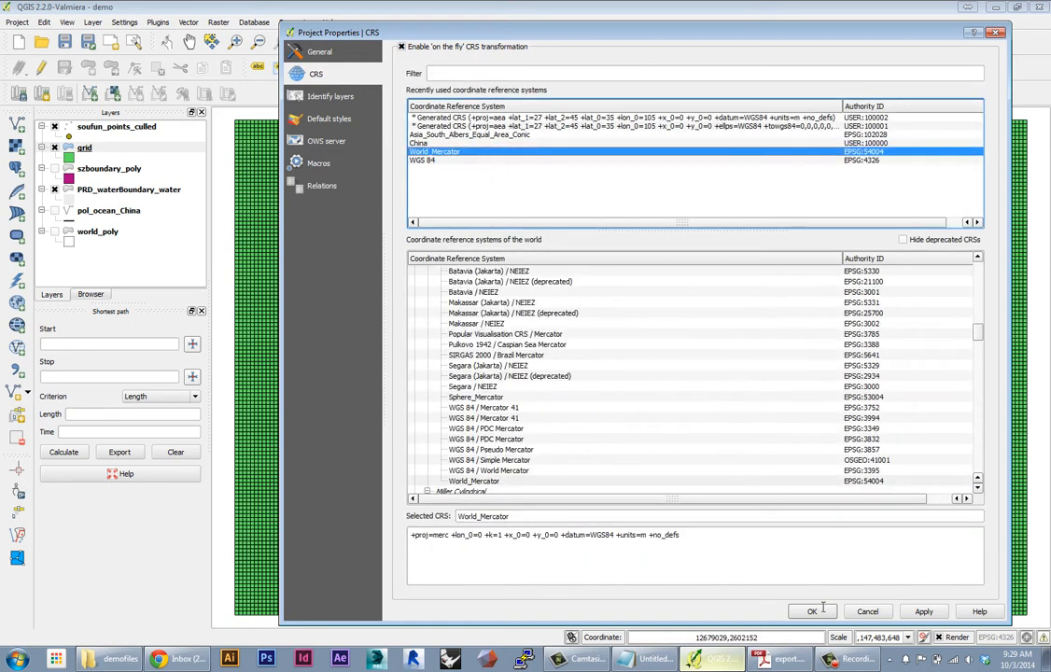
left_click(924, 611)
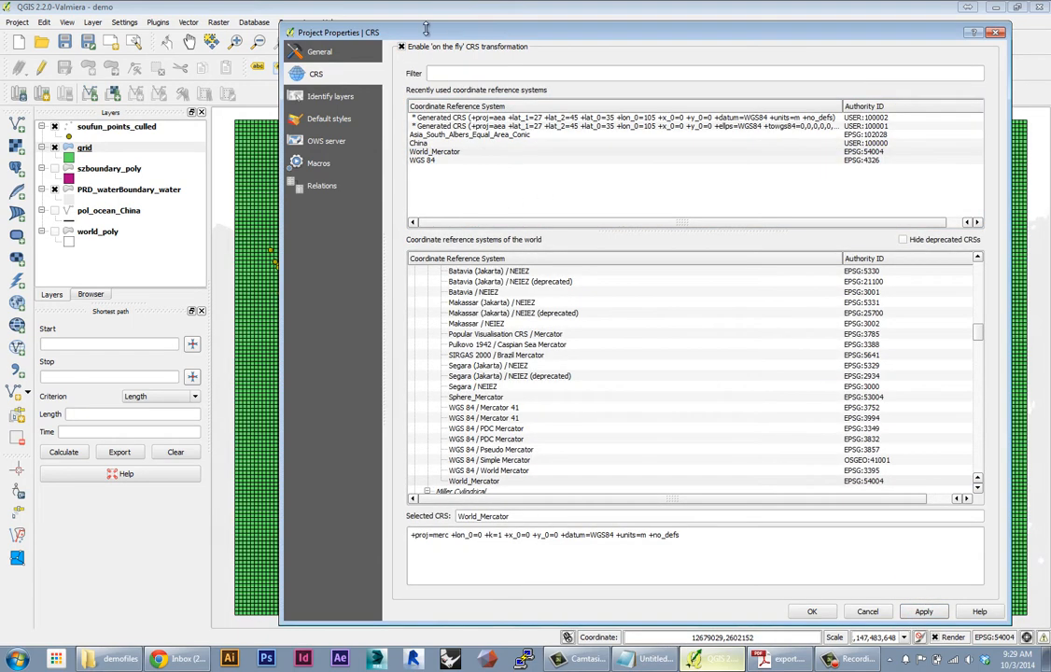
left_click_drag(429, 33, 737, 48)
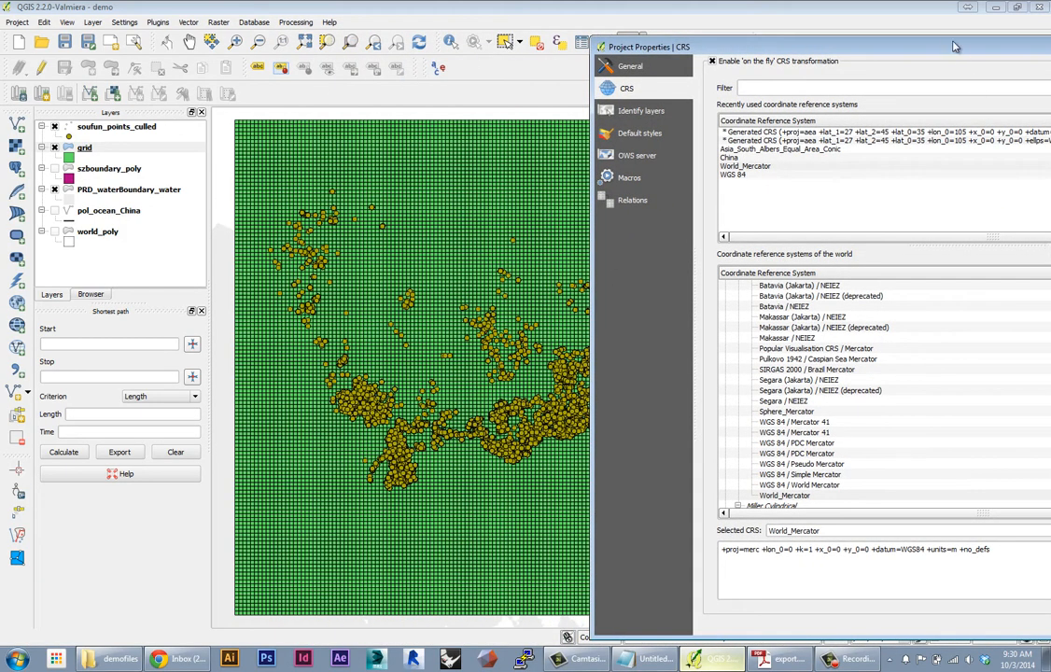
left_click_drag(956, 46, 568, 23)
left_click(745, 608)
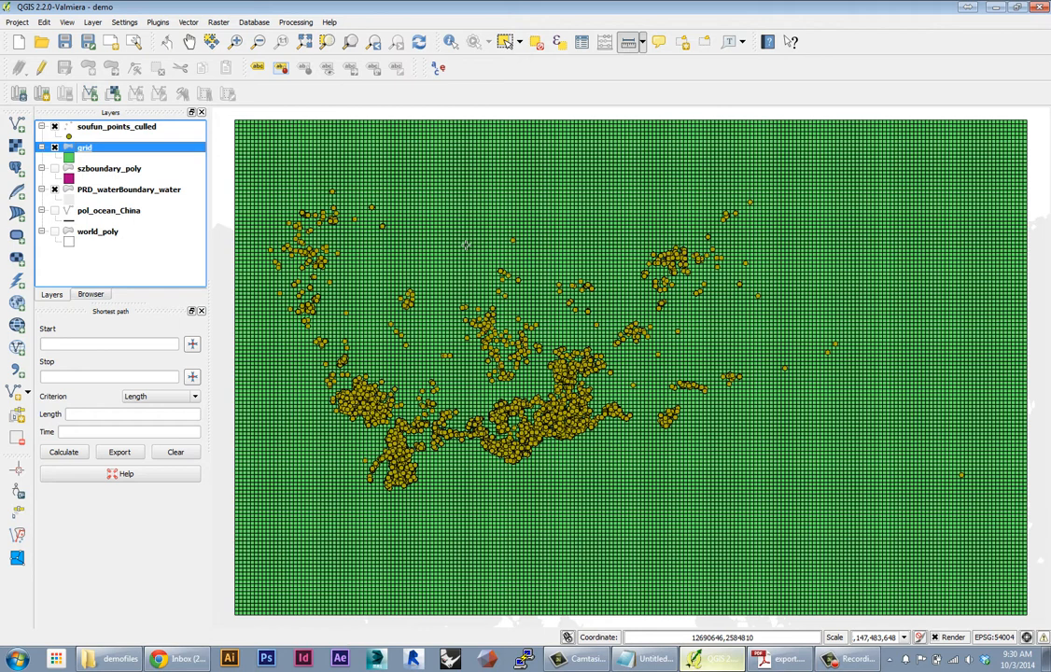
Step: Start exporting the soufun_points_culled layer as an ESRI Shapefile, with soufun_points_culled_projected.shp on the Desktop as the output file
left_click(91, 126)
right_click(115, 133)
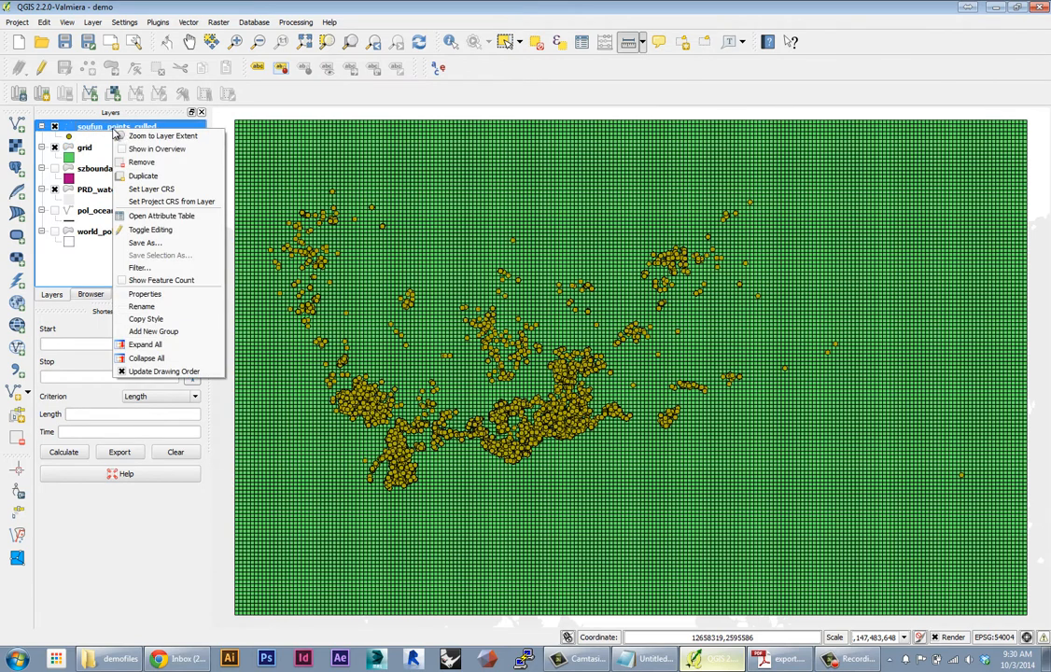
left_click(157, 244)
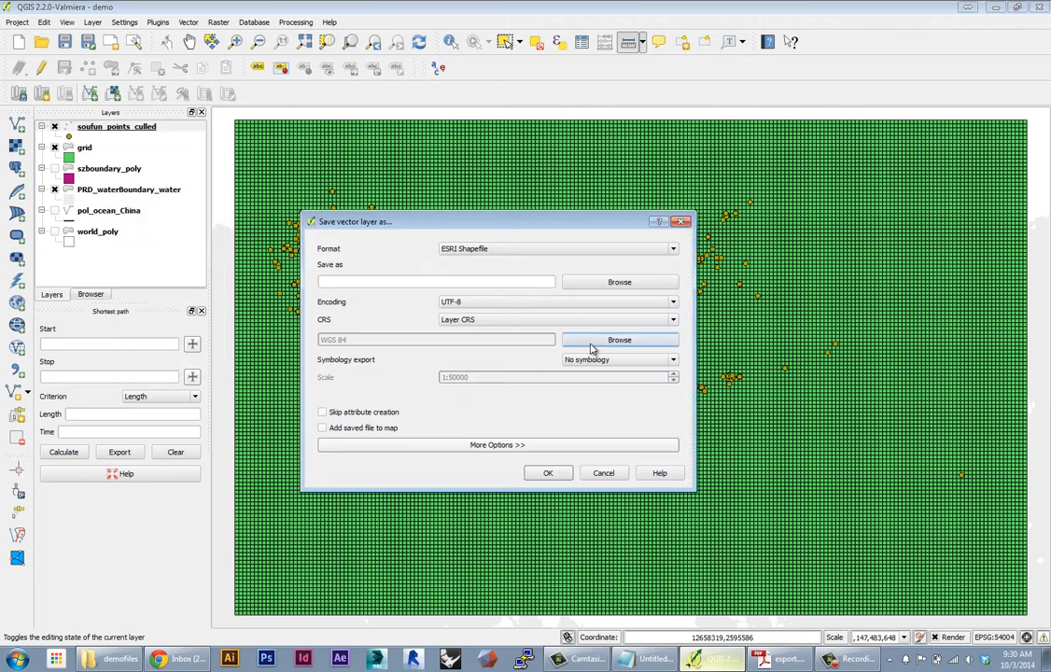
left_click_drag(569, 224, 817, 300)
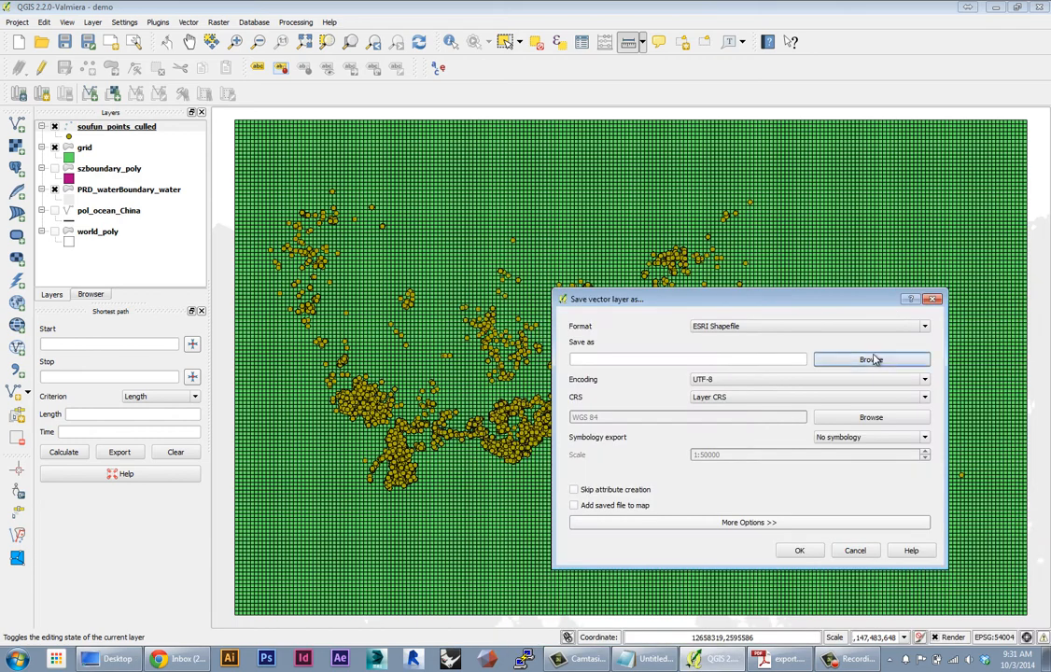
left_click(871, 359)
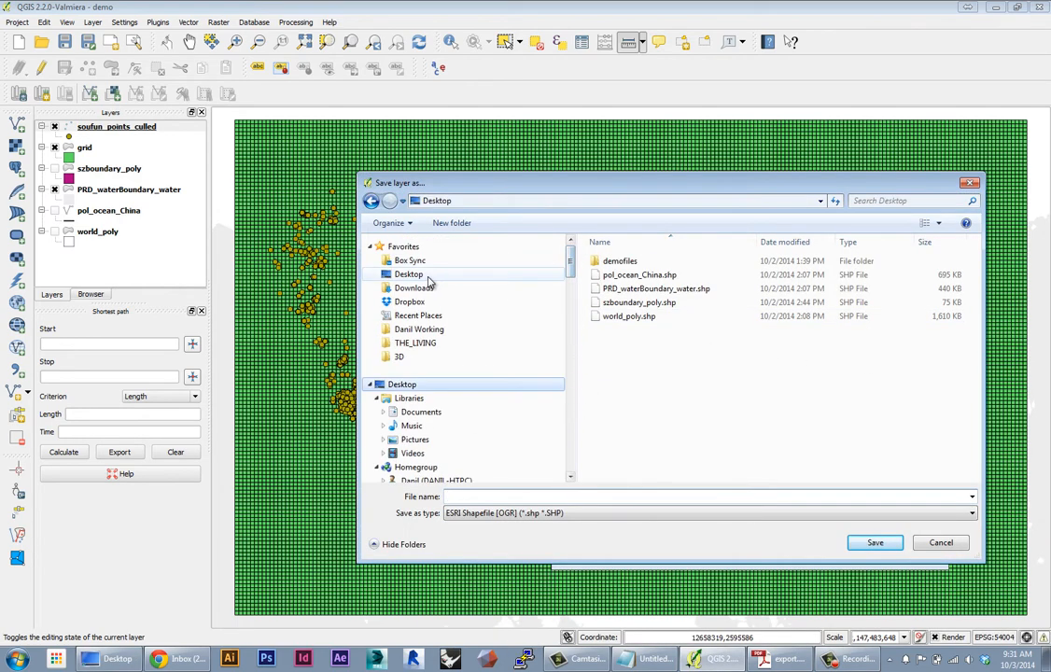
left_click(416, 275)
left_click(674, 364)
left_click(520, 496)
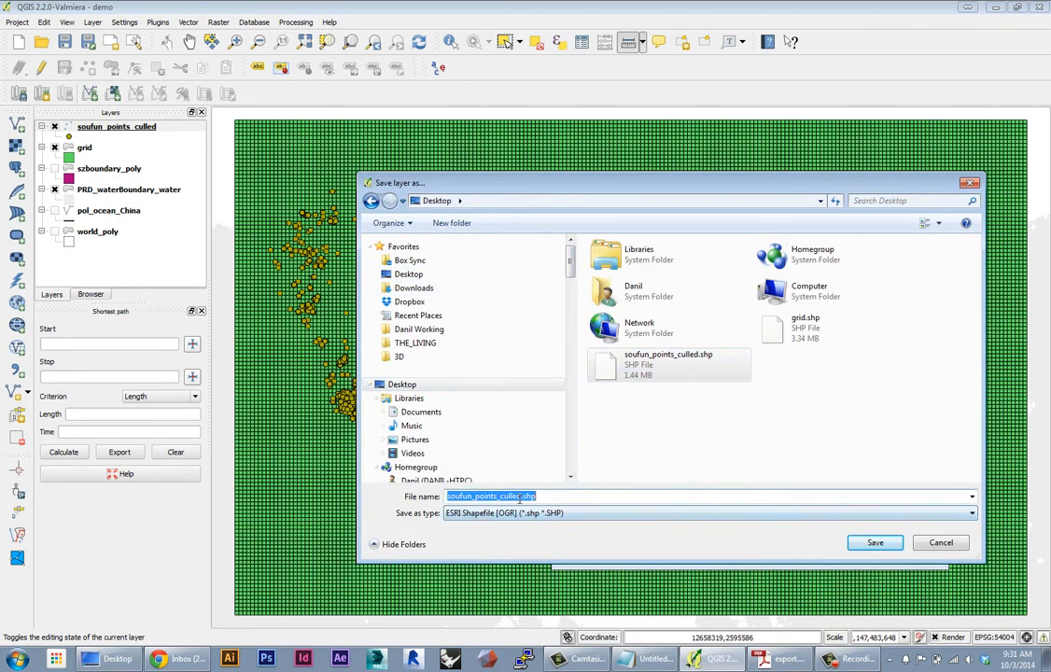
left_click(521, 496)
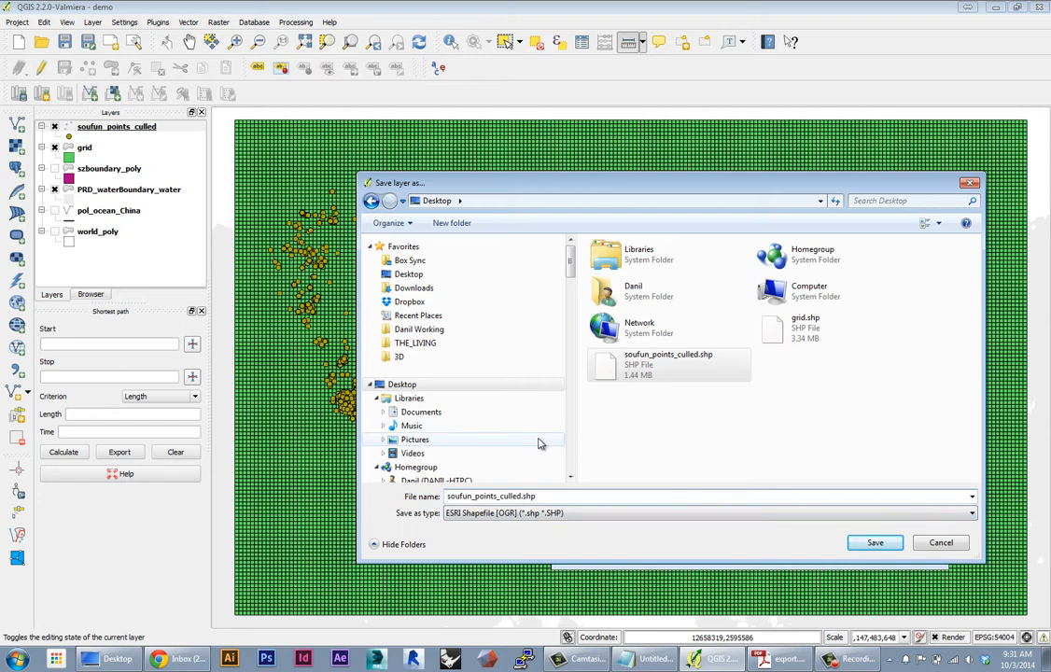
type("_projected")
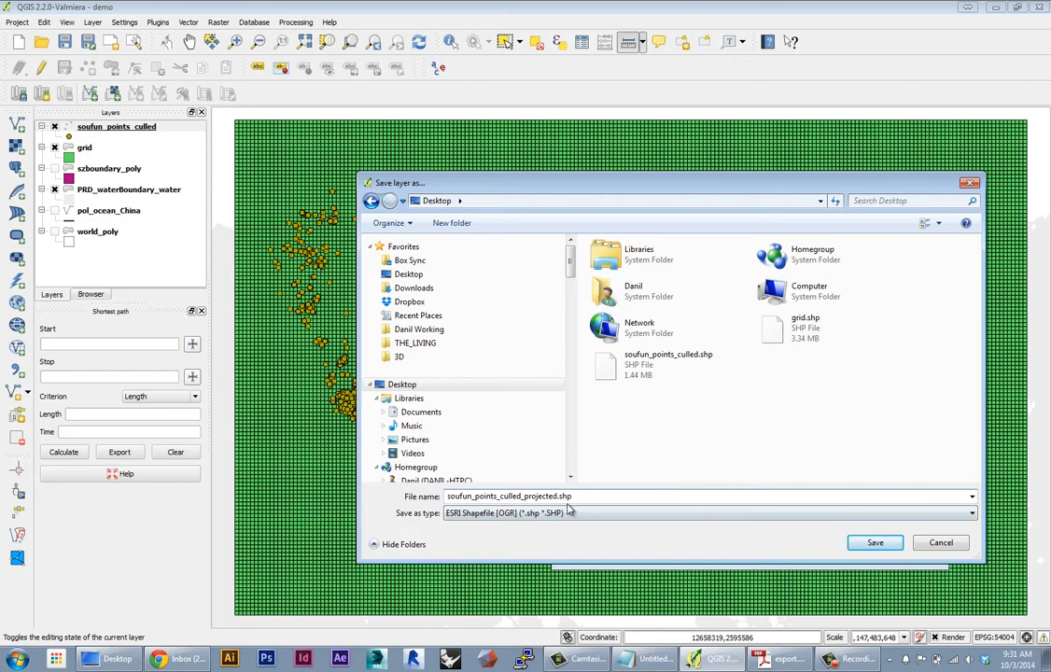
left_click(868, 545)
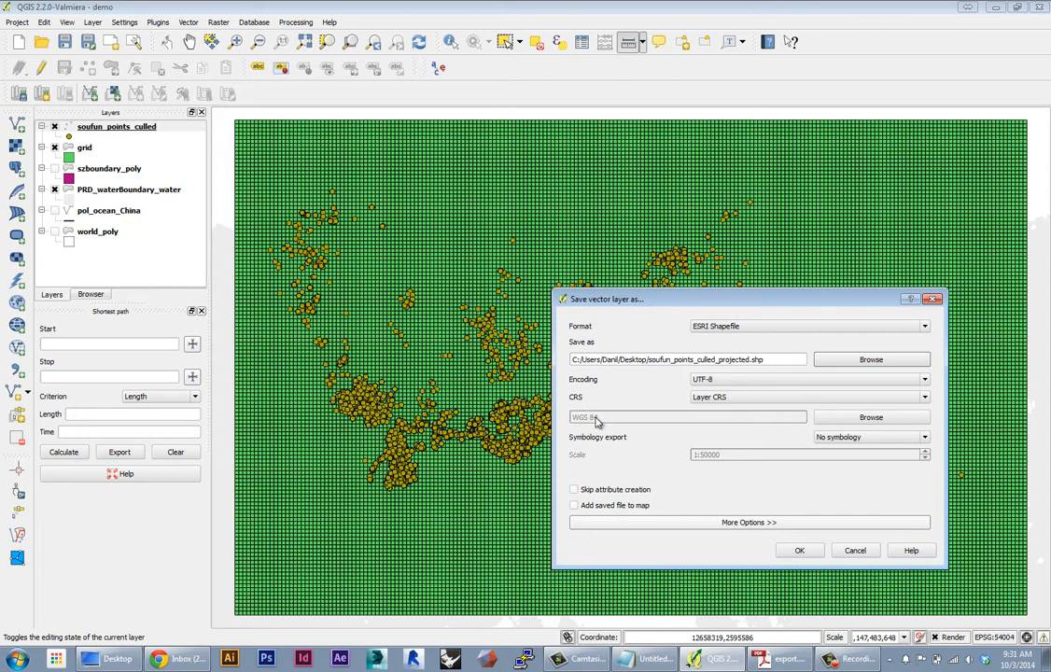
Step: Set the export's coordinate system to a selected CRS, World_Mercator (EPSG:54004)
left_click(735, 398)
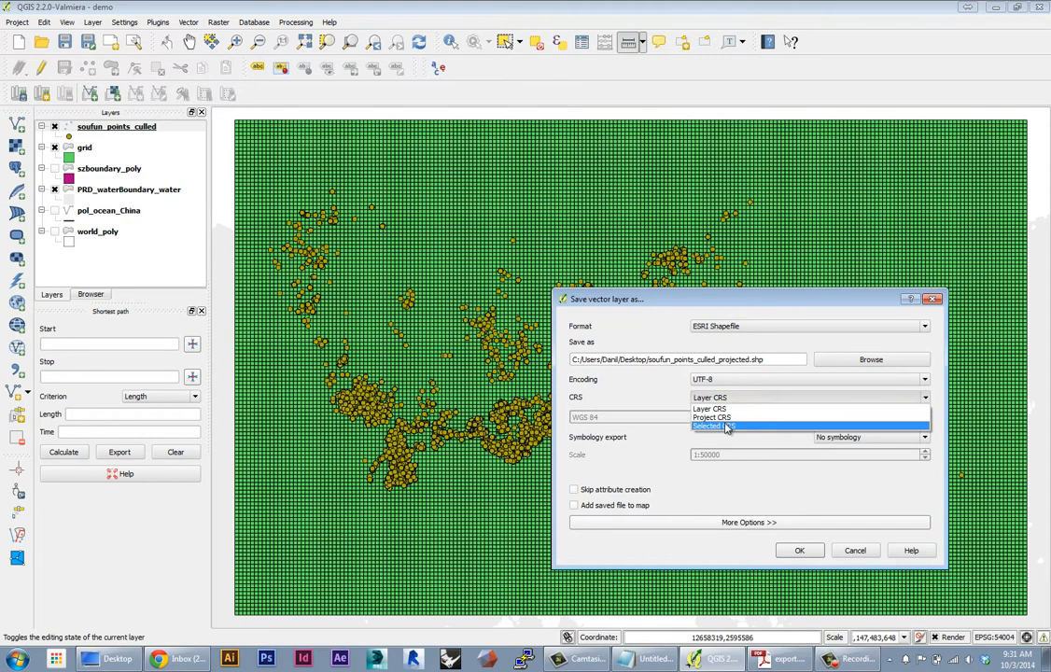
left_click(726, 425)
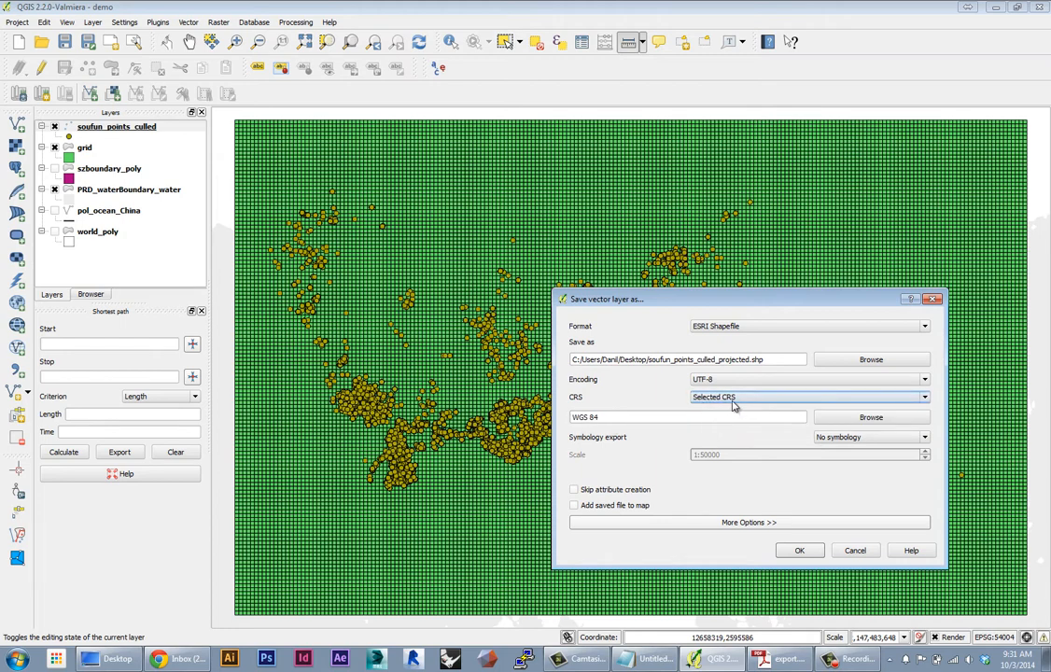
left_click(832, 417)
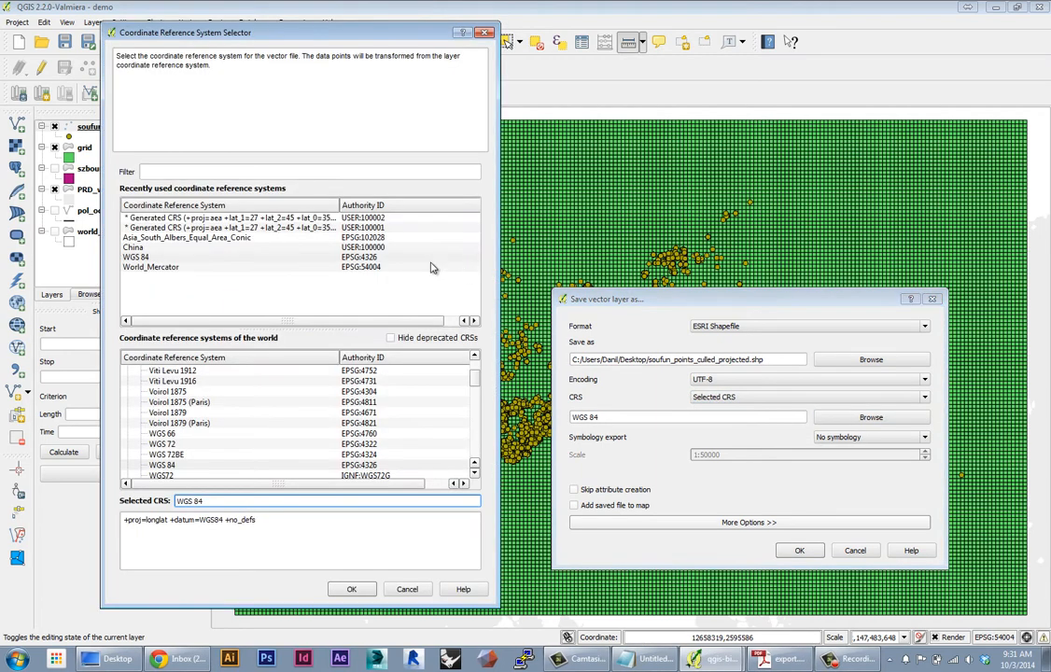
left_click(150, 267)
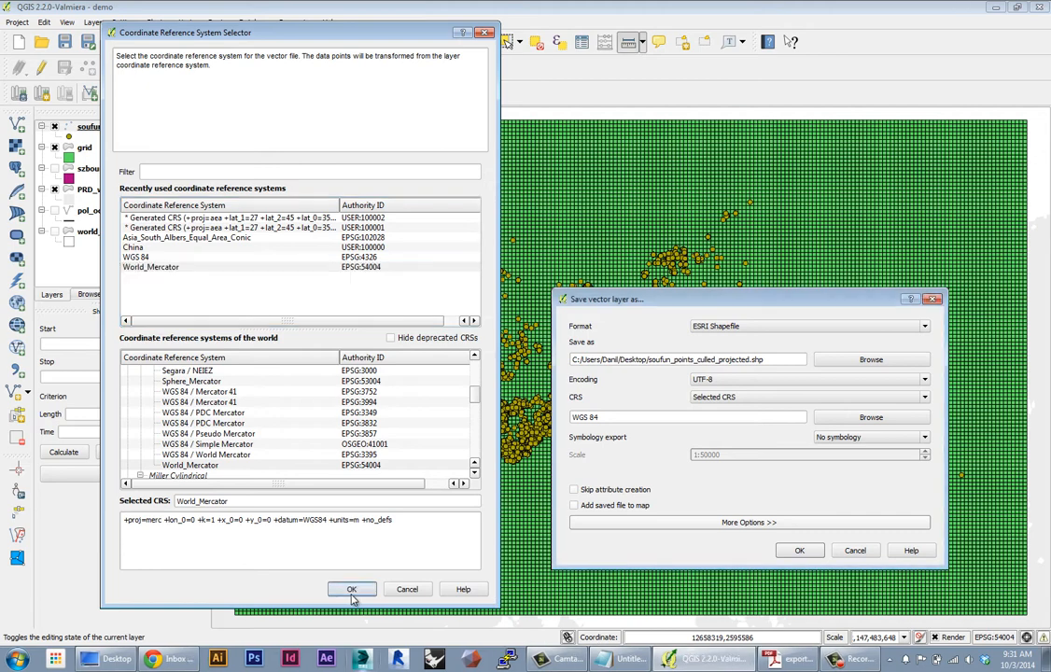
left_click(353, 592)
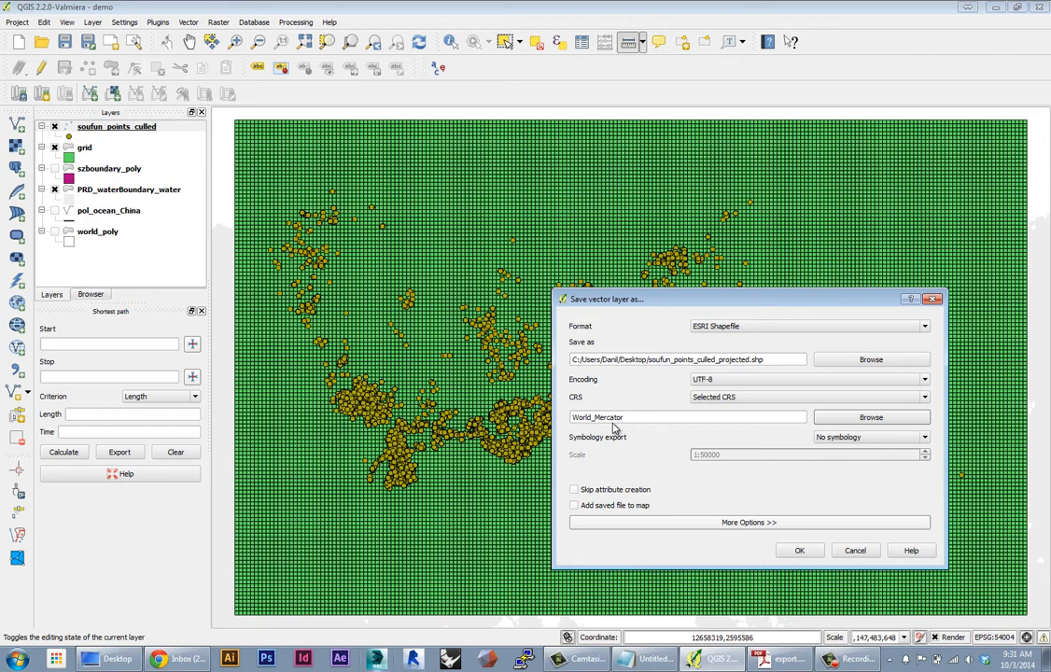
Step: Export the layer with the saved file added to the map, and toggle the new layer's visibility to check it
left_click(598, 505)
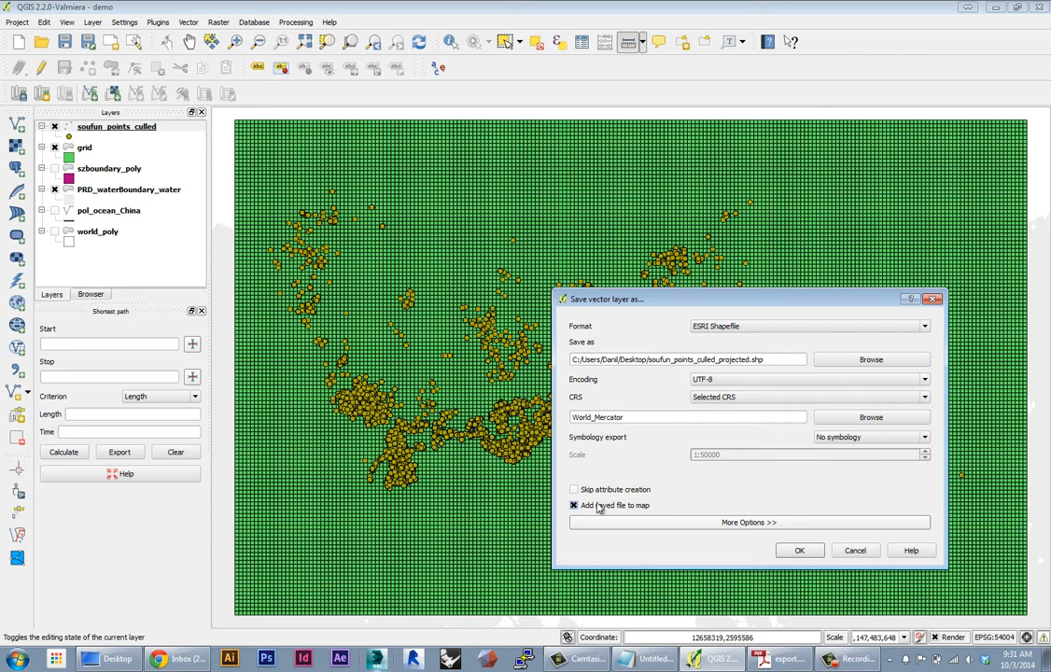
left_click(793, 550)
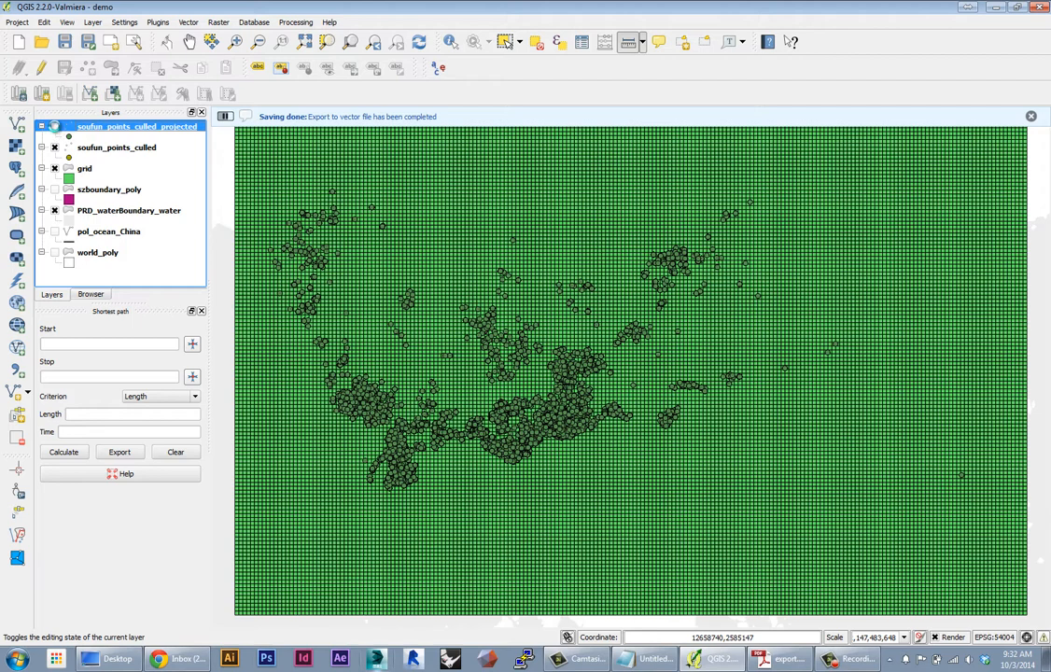
left_click(54, 127)
left_click(54, 127)
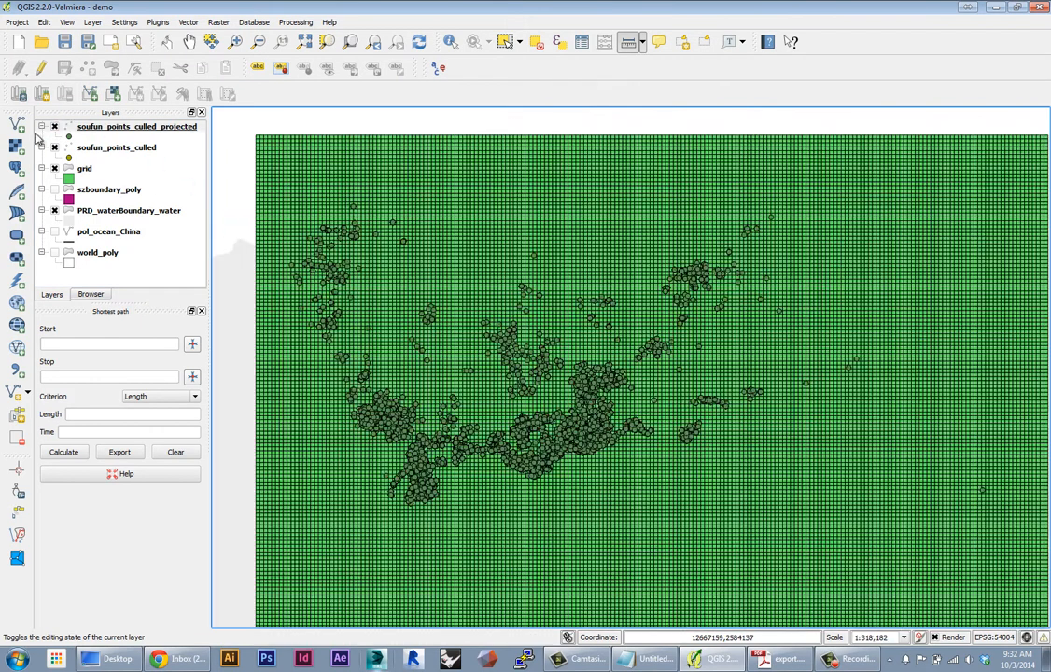
Step: Turn off on-the-fly CRS transformation in the project properties
left_click(17, 21)
left_click(37, 148)
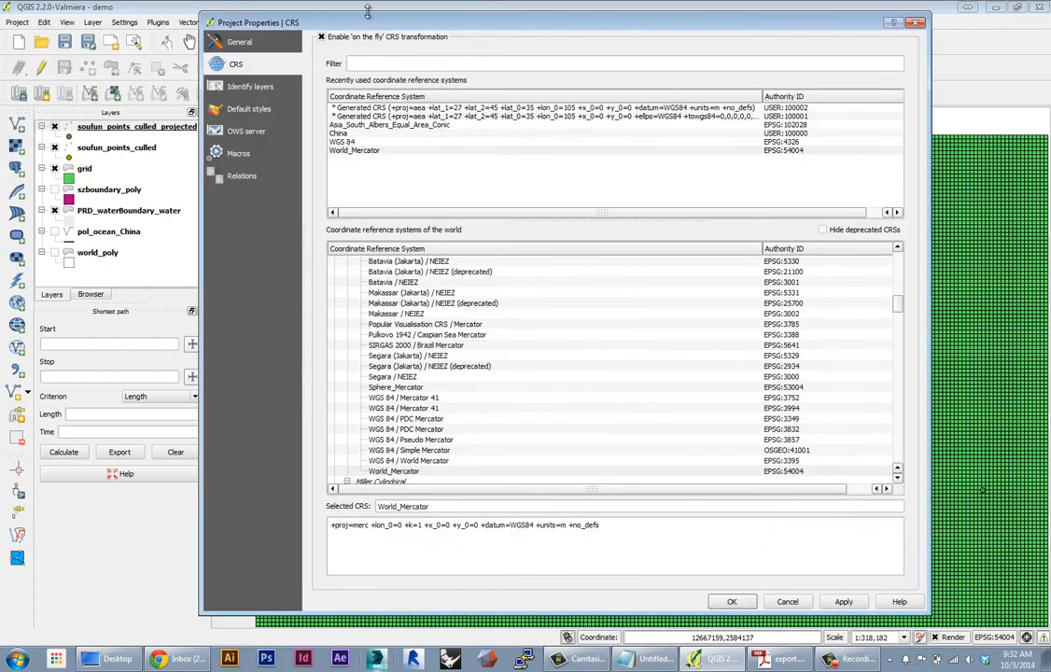
left_click(321, 37)
left_click_drag(382, 26, 626, 55)
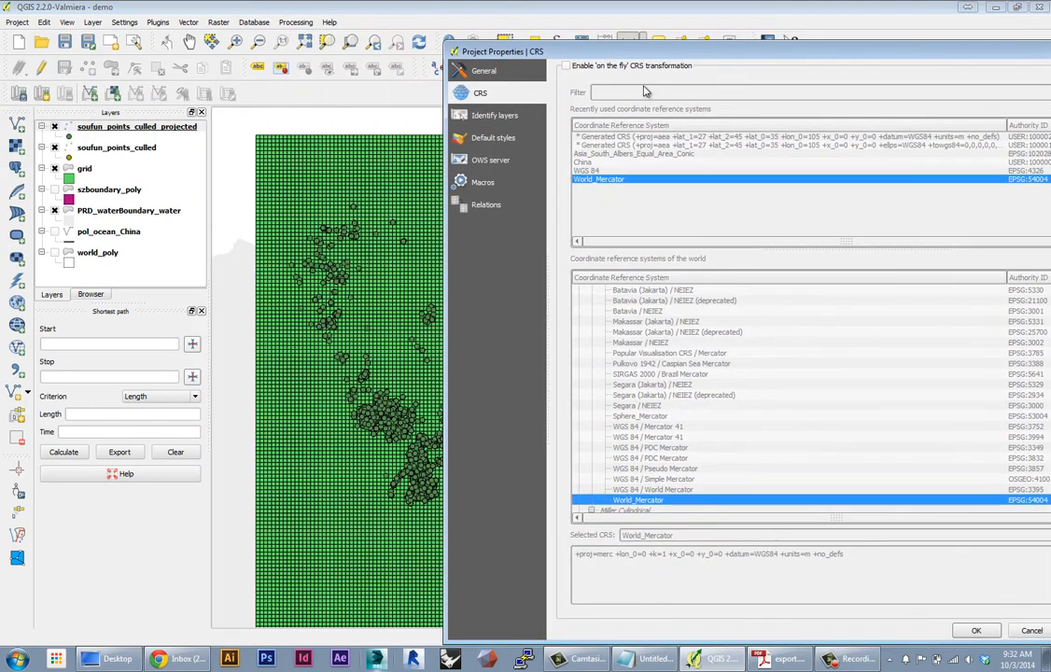
left_click_drag(804, 63, 760, 54)
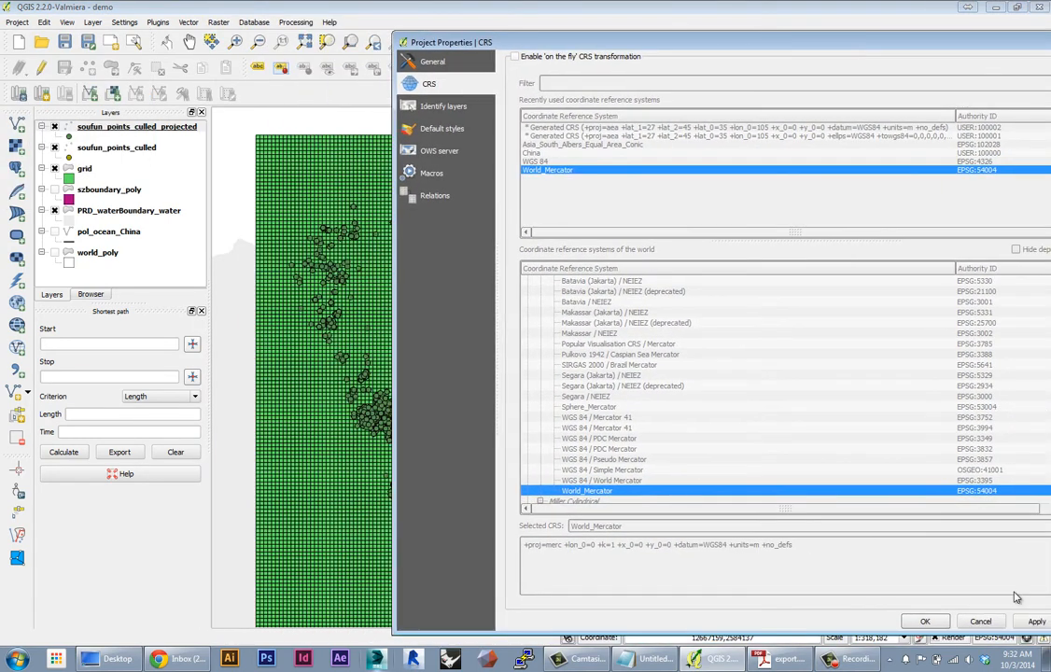
left_click(927, 621)
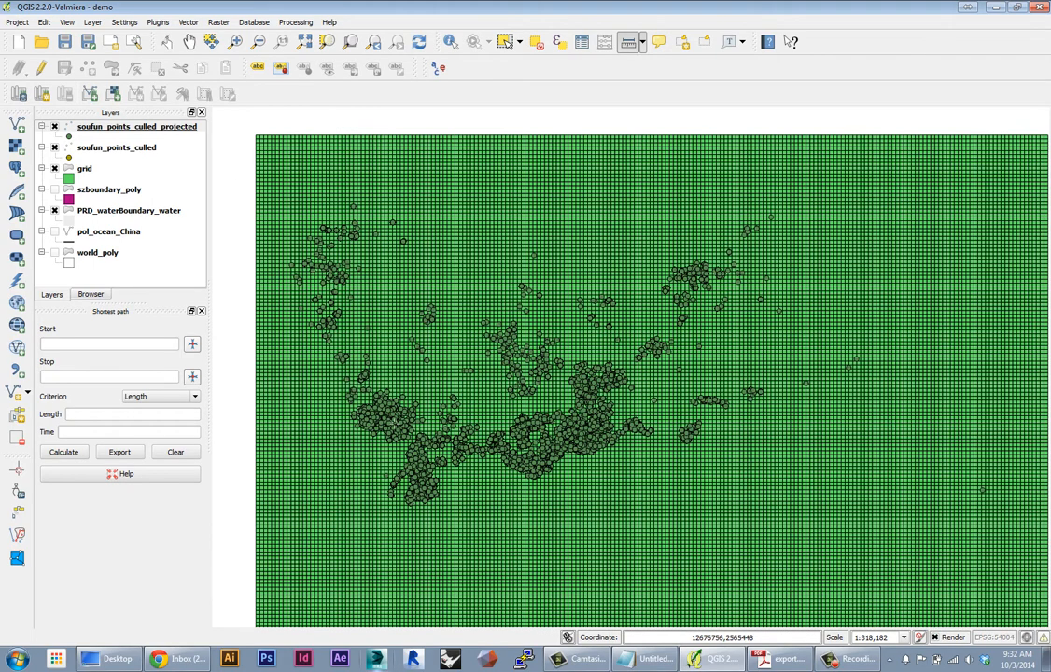
Step: Toggle the soufun_points_culled_projected layer's visibility repeatedly to check how its points align with the grid without on-the-fly transformation
left_click(55, 126)
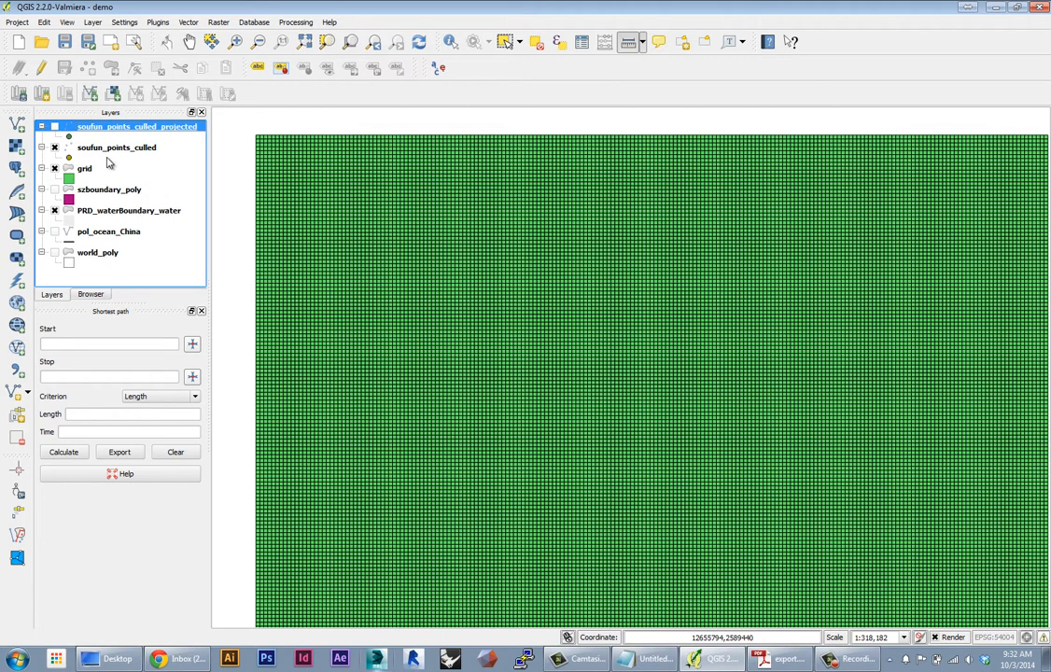
left_click(54, 126)
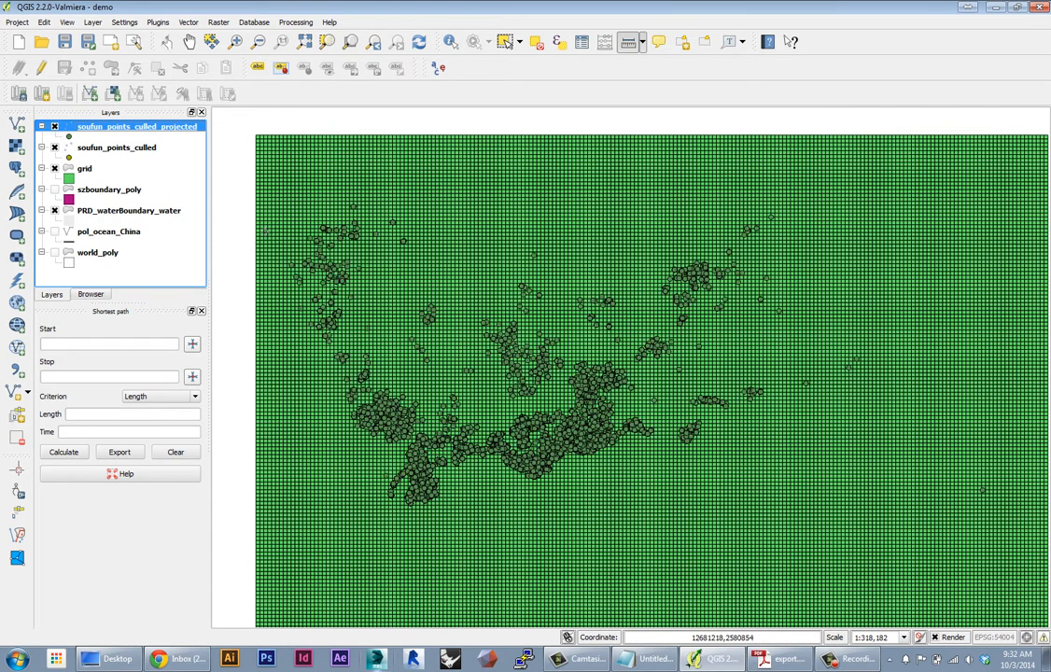
left_click(54, 126)
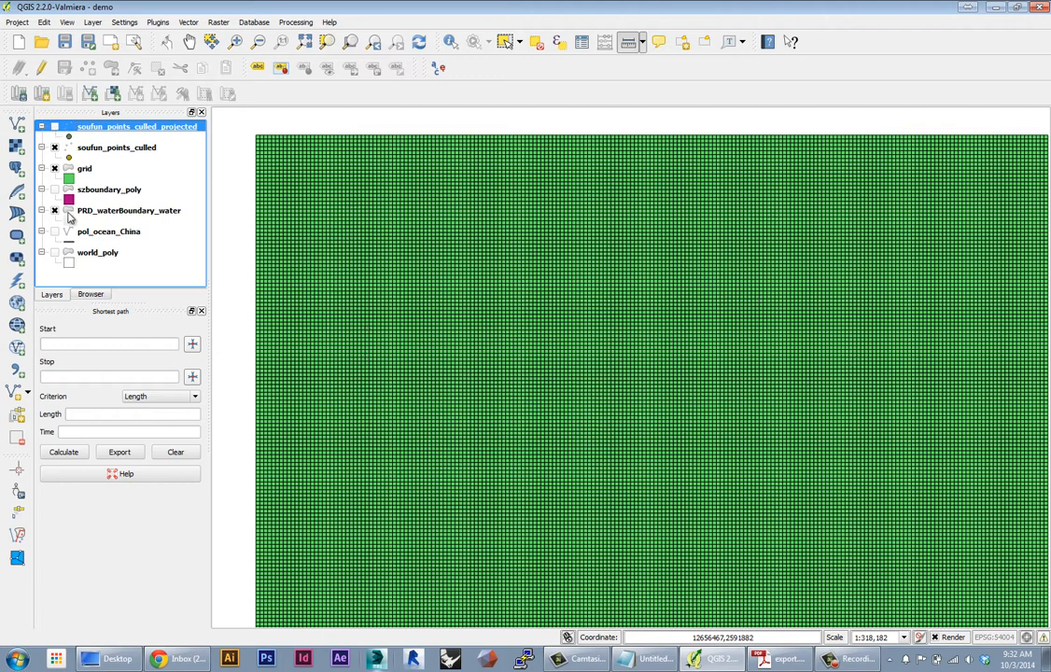
left_click(54, 126)
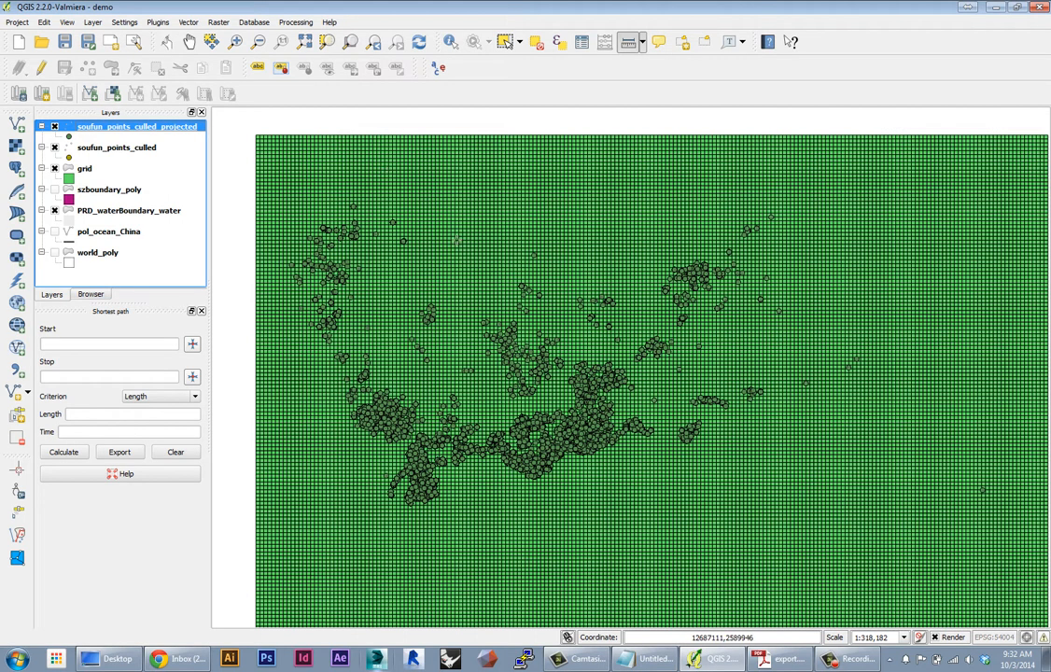
scroll(450, 285, "down", 1)
scroll(454, 290, "up", 1)
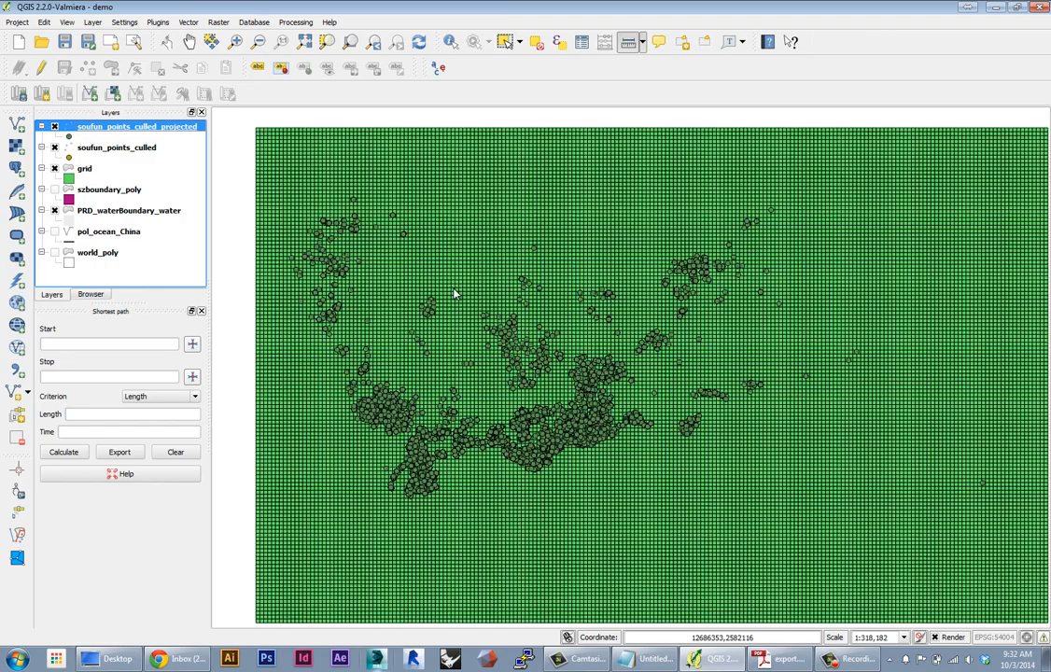
left_click_drag(463, 288, 431, 275)
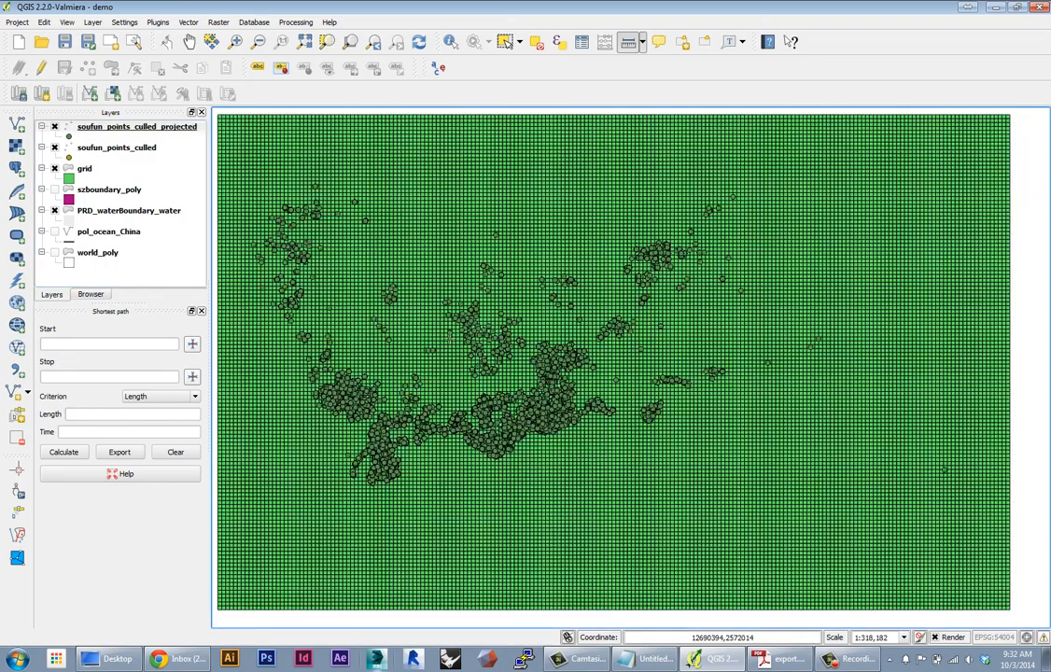
Step: Set up Count Points in Polygon with grid as the polygon layer and soufun_points_culled_projected as the point layer
left_click(190, 23)
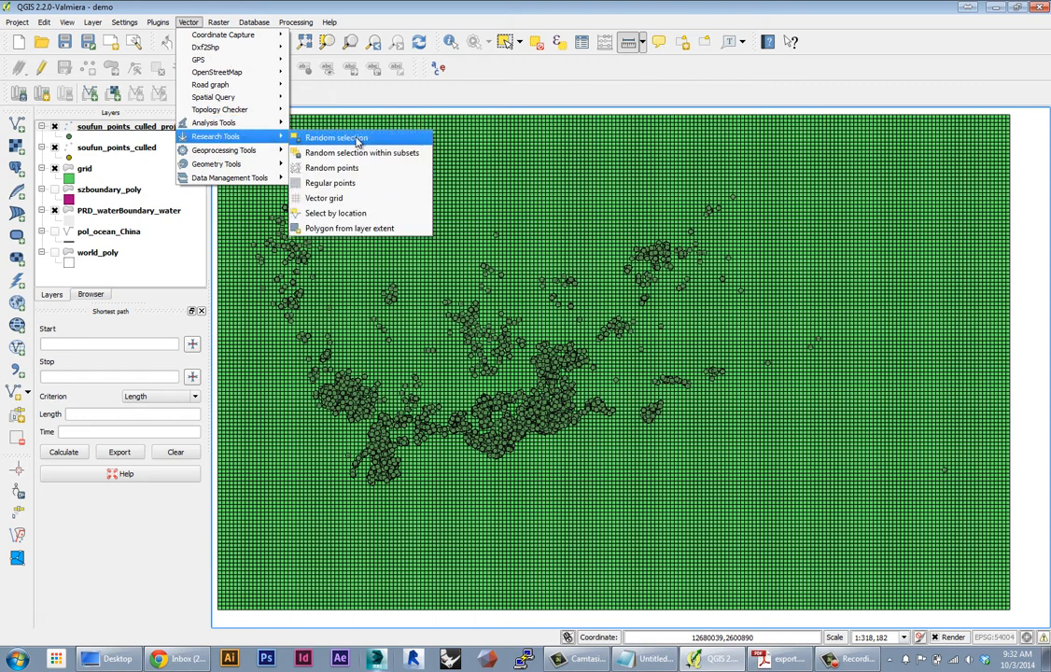
mouse_move(240, 123)
left_click(328, 155)
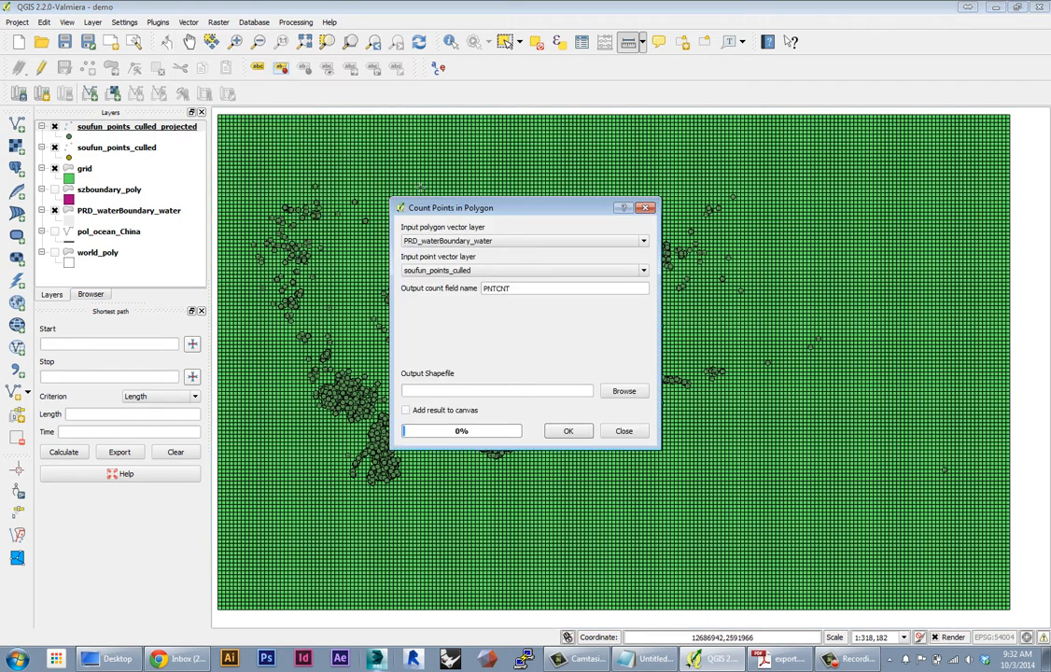
left_click_drag(502, 216, 843, 257)
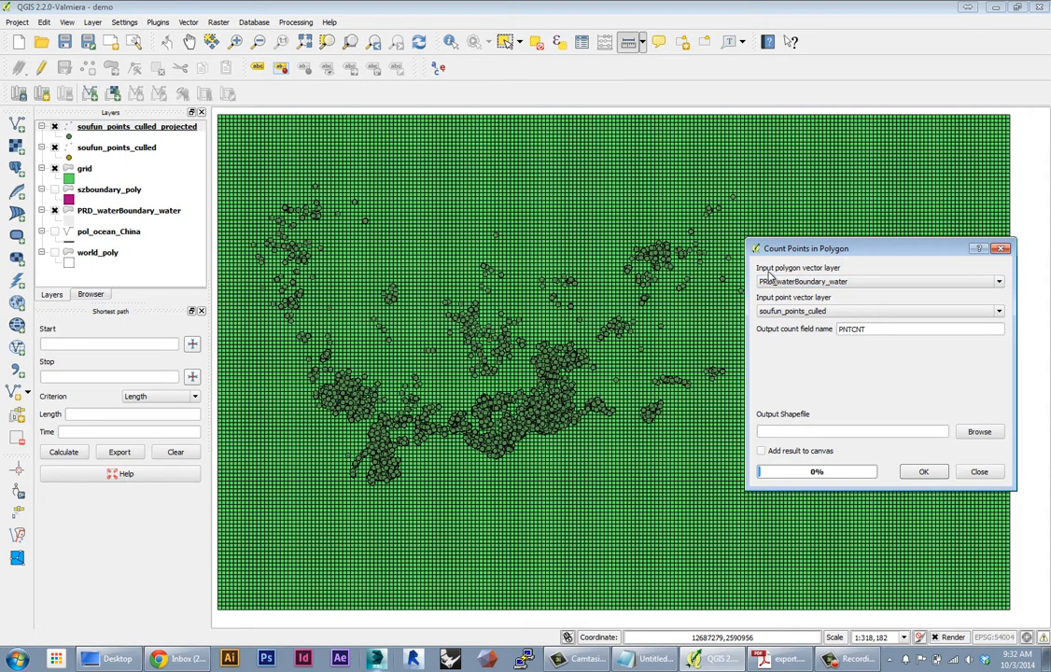
left_click_drag(787, 257, 767, 248)
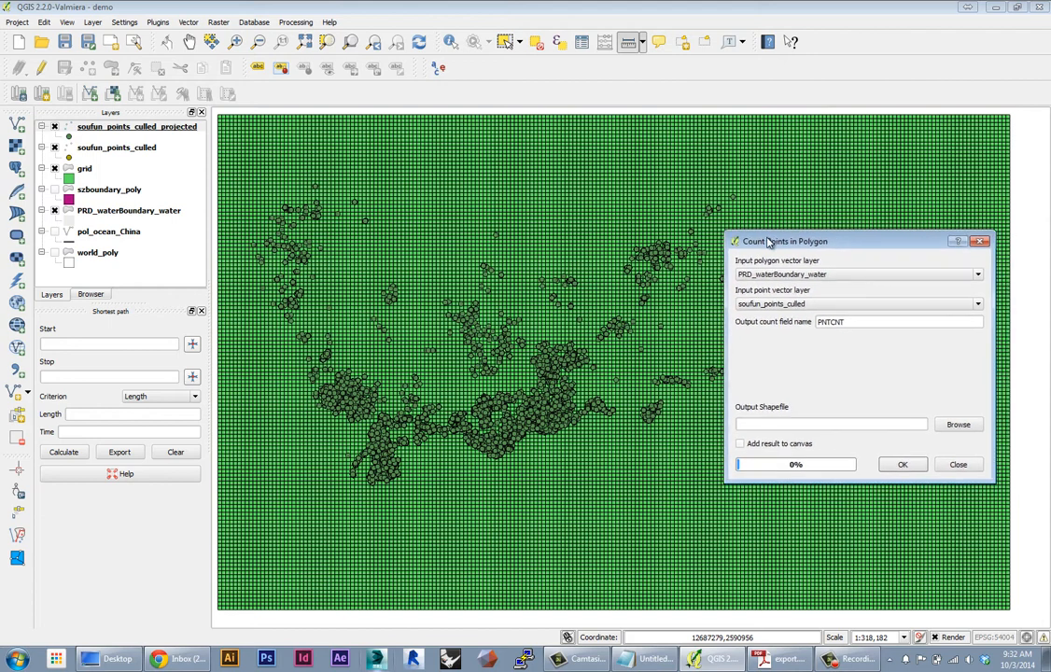
left_click(778, 274)
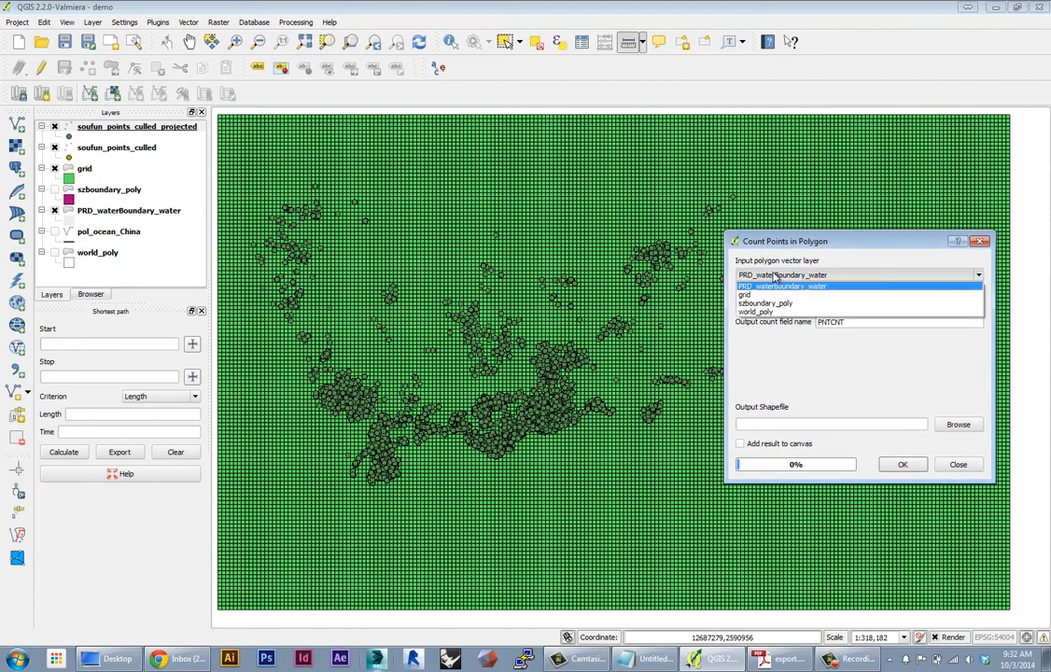
left_click(762, 298)
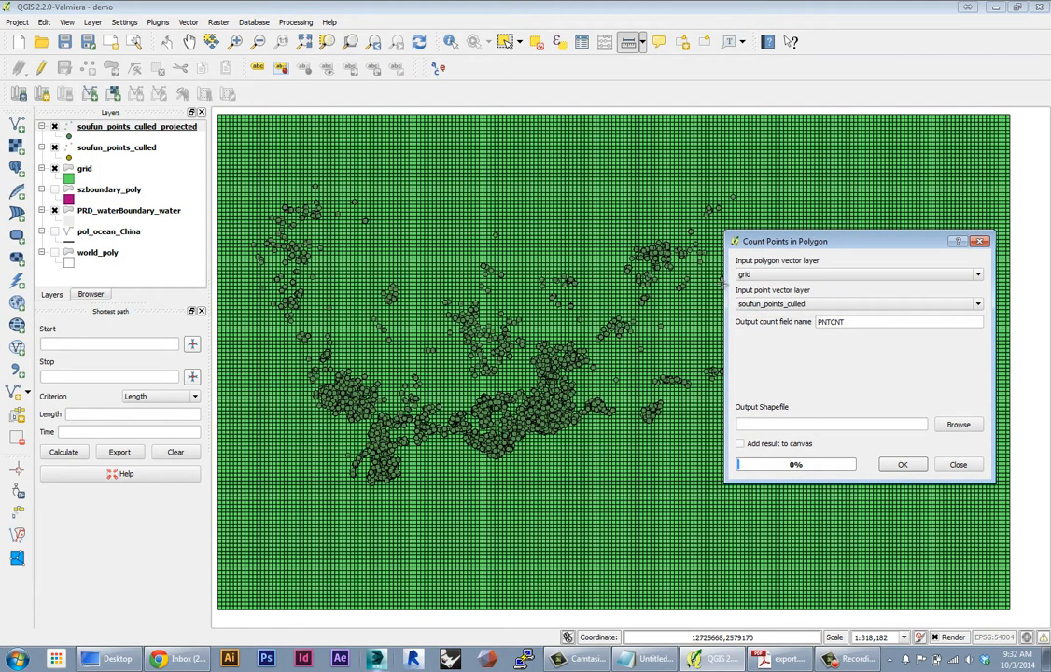
left_click(782, 305)
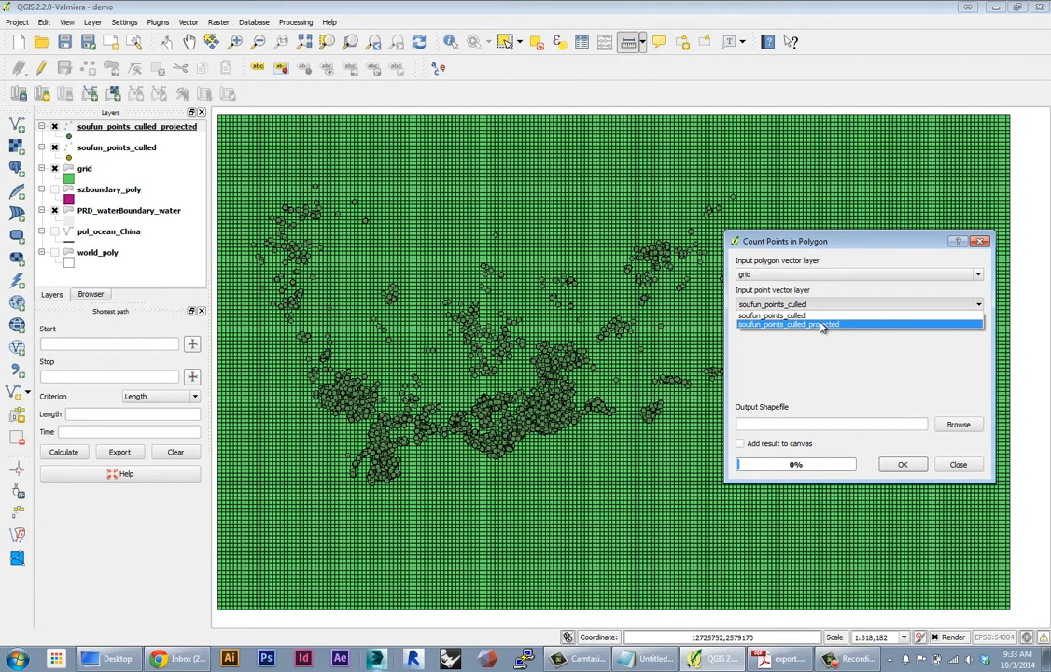
left_click(826, 325)
Step: Set the count's output shapefile to grid_count.shp in the Desktop folder
left_click(956, 425)
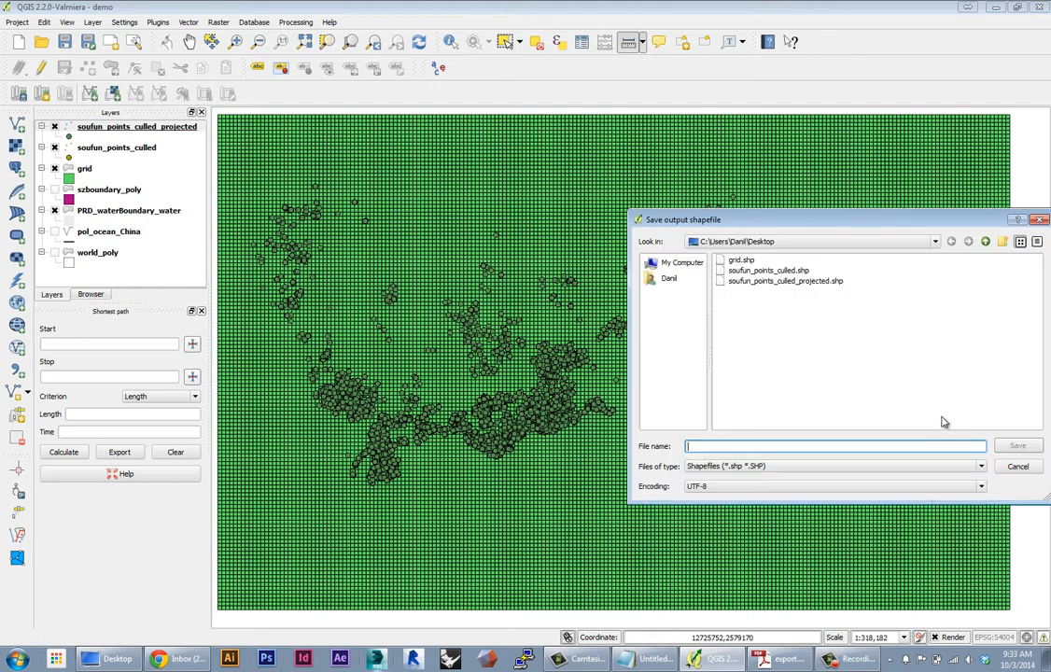
left_click_drag(728, 229, 584, 317)
left_click(594, 350)
left_click(560, 536)
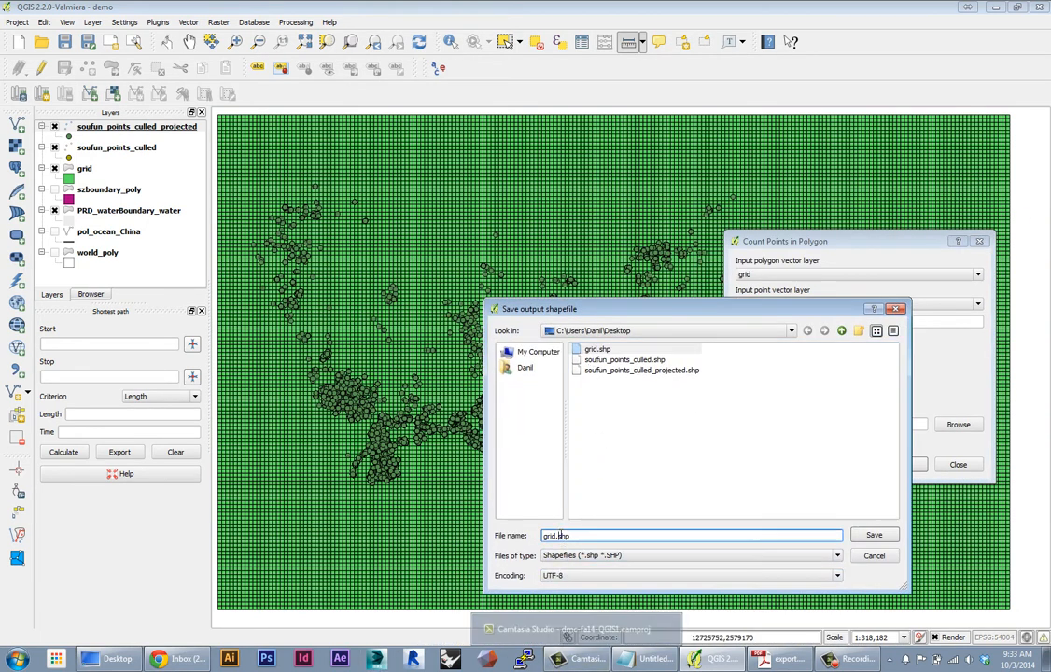
type("_count")
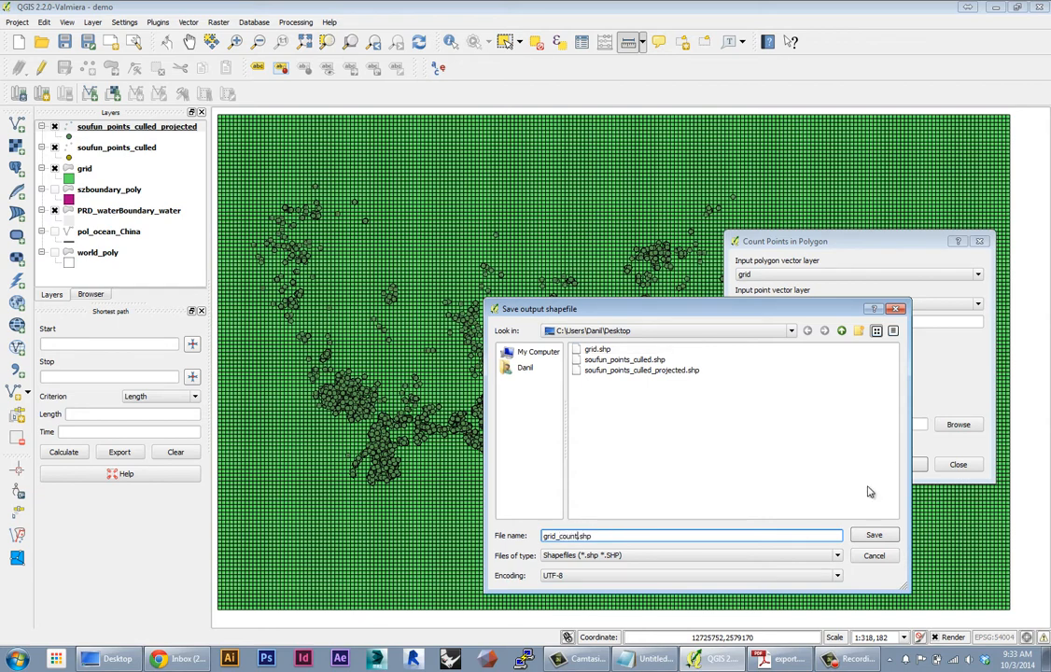
left_click(873, 535)
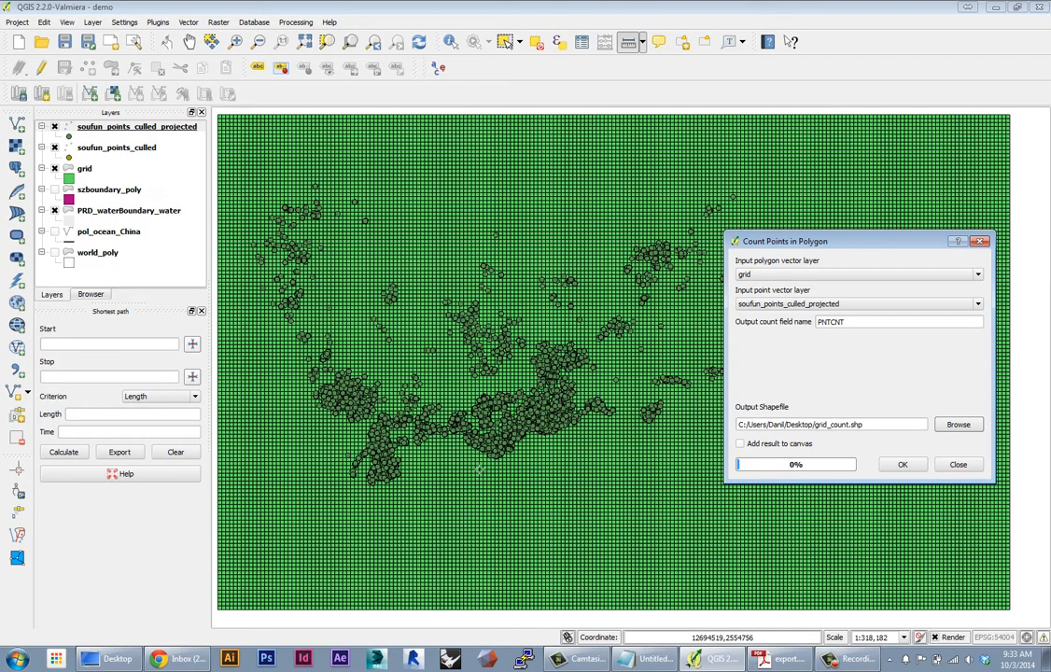
Step: Run the point count with the PNTCNT field name and the result added to the canvas, accept the CRS warning, and close the tool
double_click(818, 323)
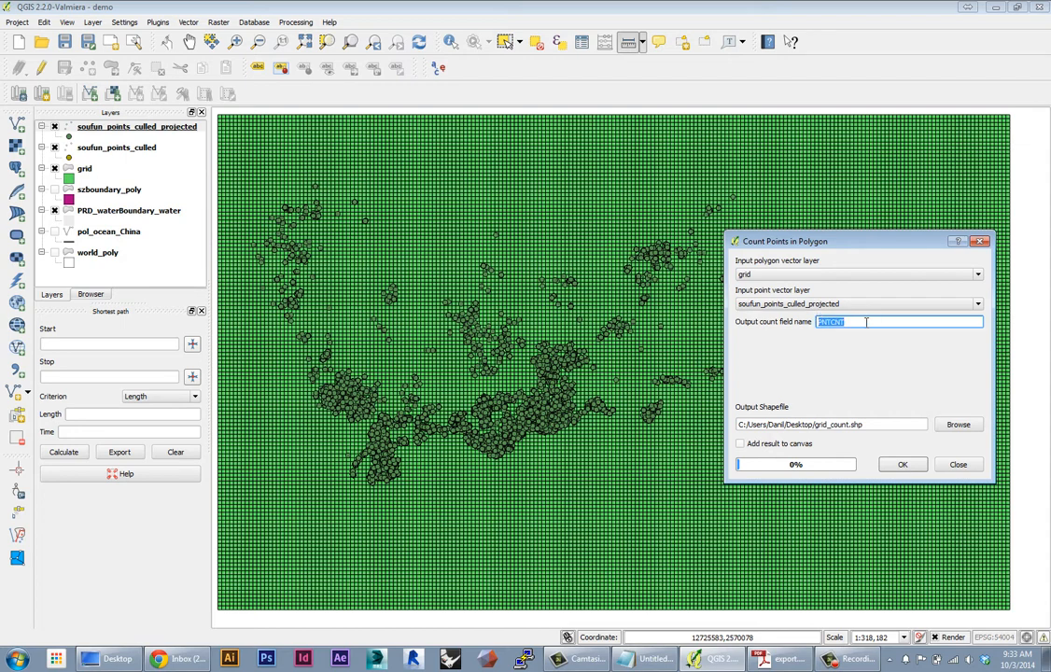
left_click(764, 444)
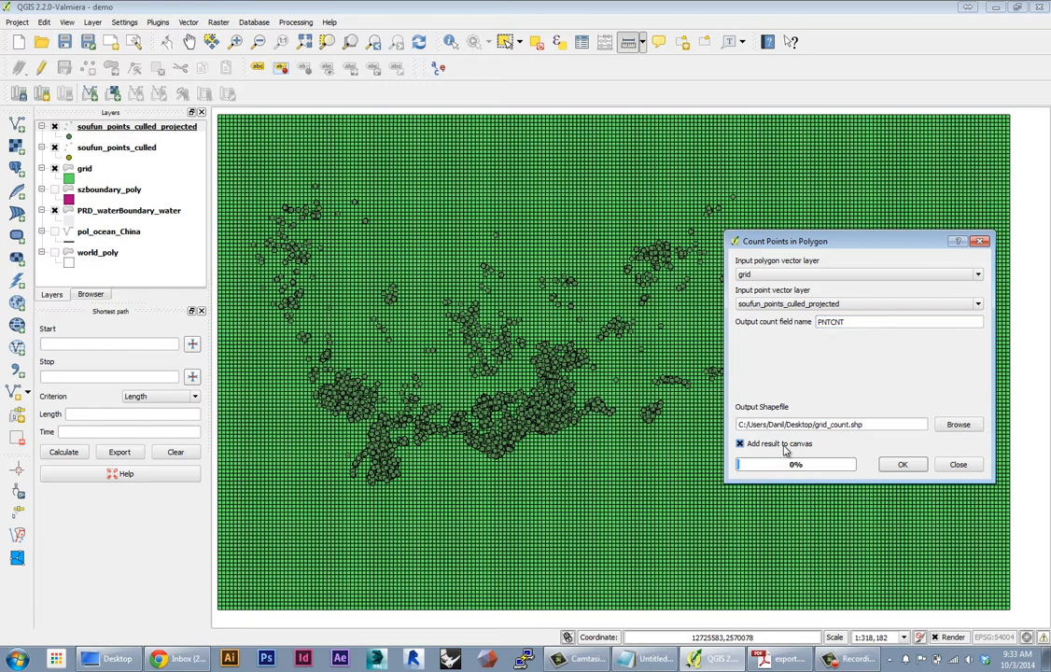
left_click(903, 467)
left_click_drag(862, 323, 863, 318)
left_click(854, 367)
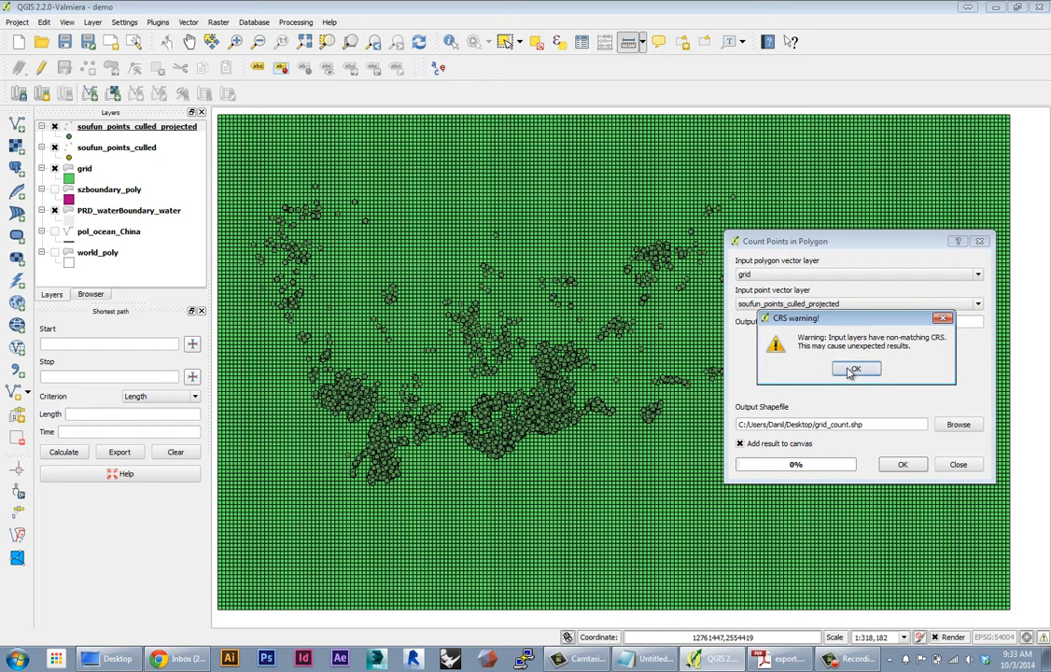
left_click(855, 372)
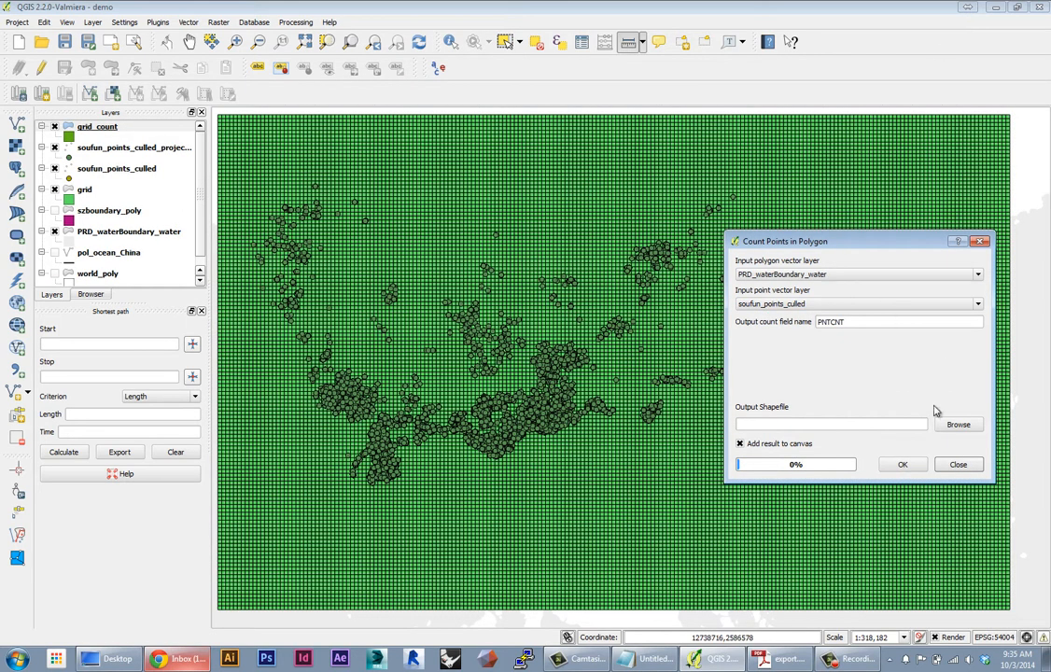
left_click(958, 465)
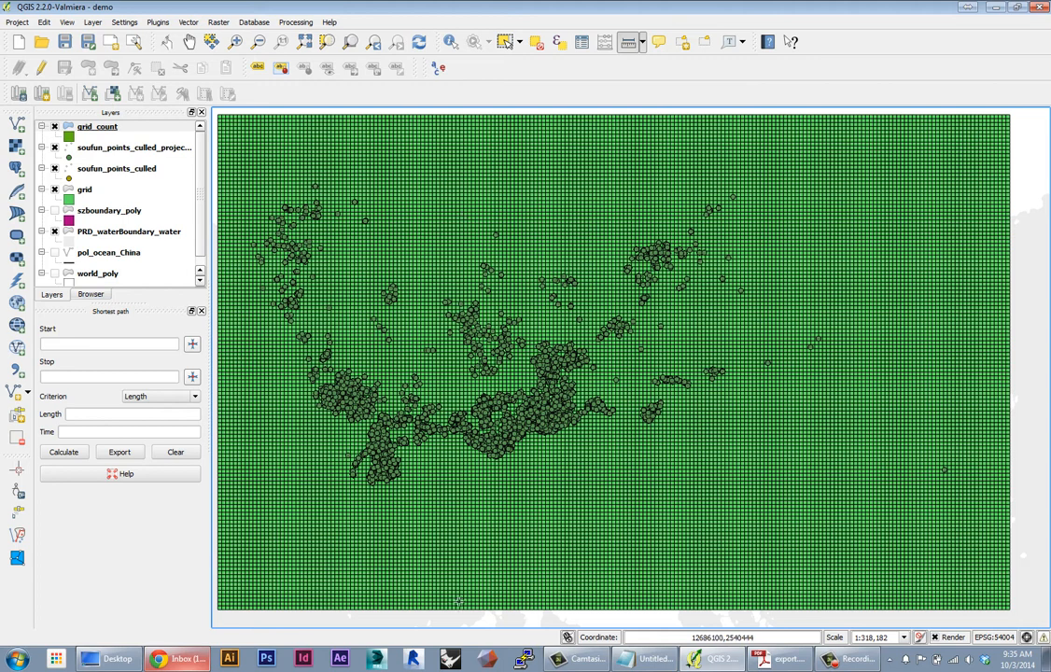
Step: Set the grid_count layer's coordinate reference system to World_Mercator (EPSG:54004)
double_click(97, 125)
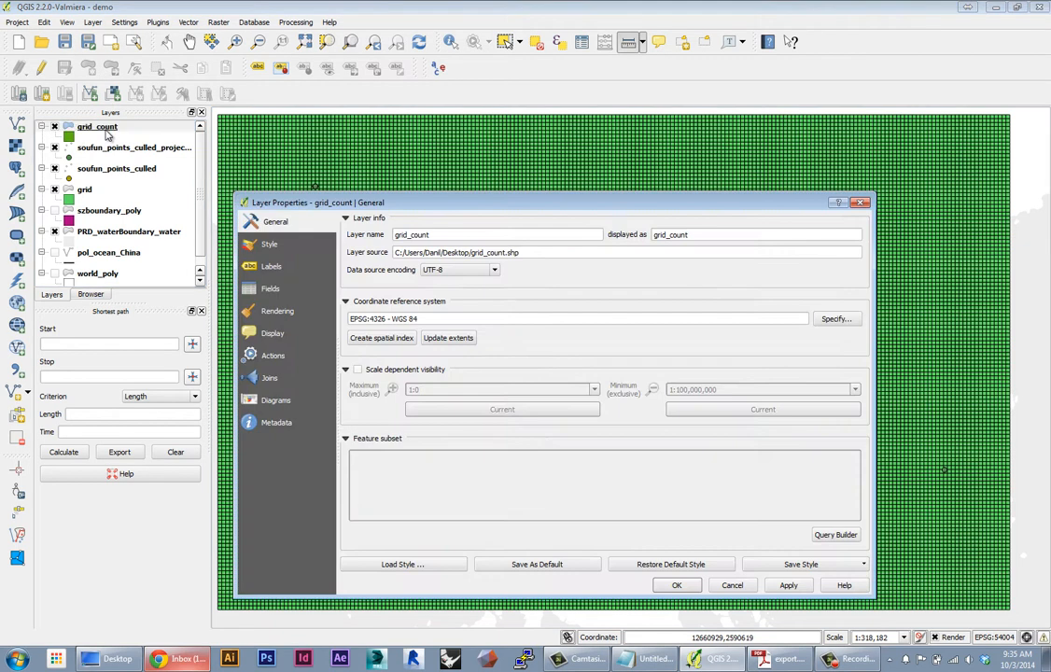
left_click(833, 319)
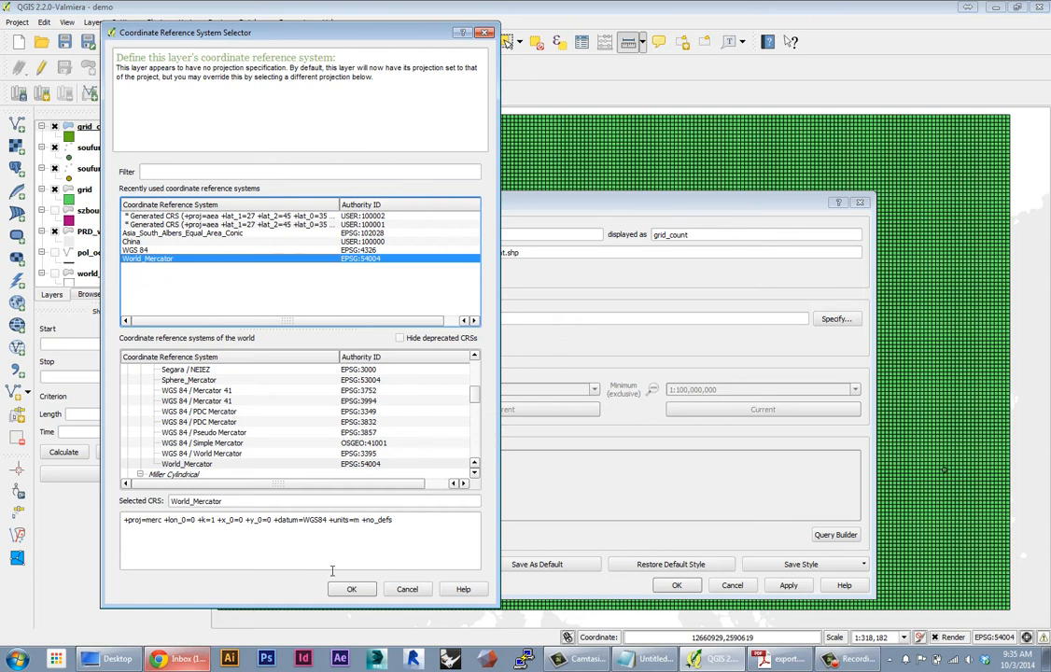
left_click(351, 588)
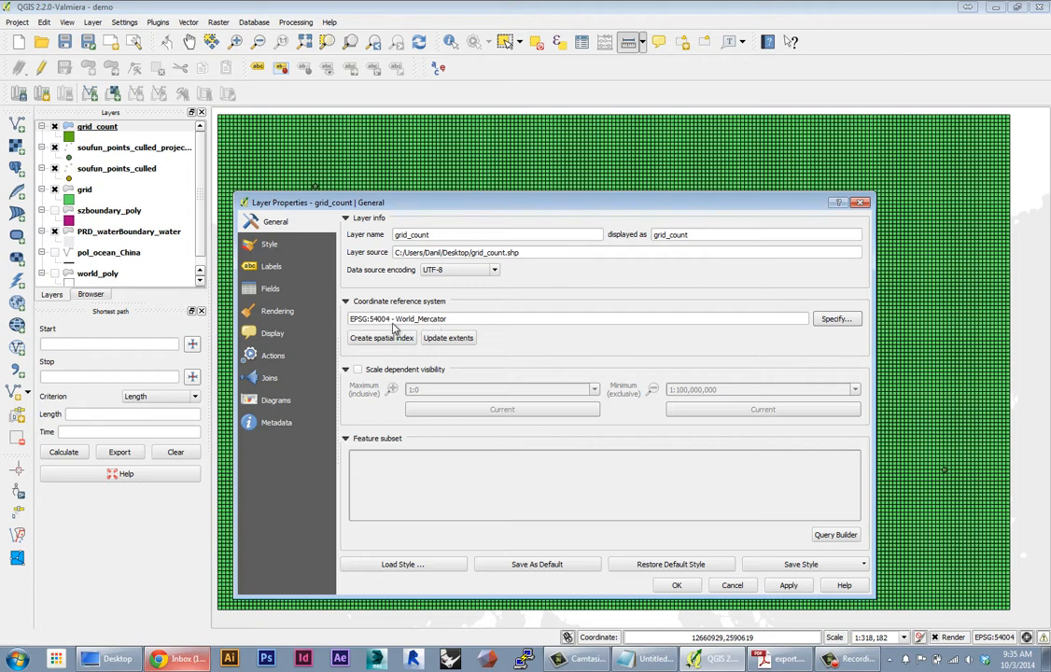
left_click(677, 585)
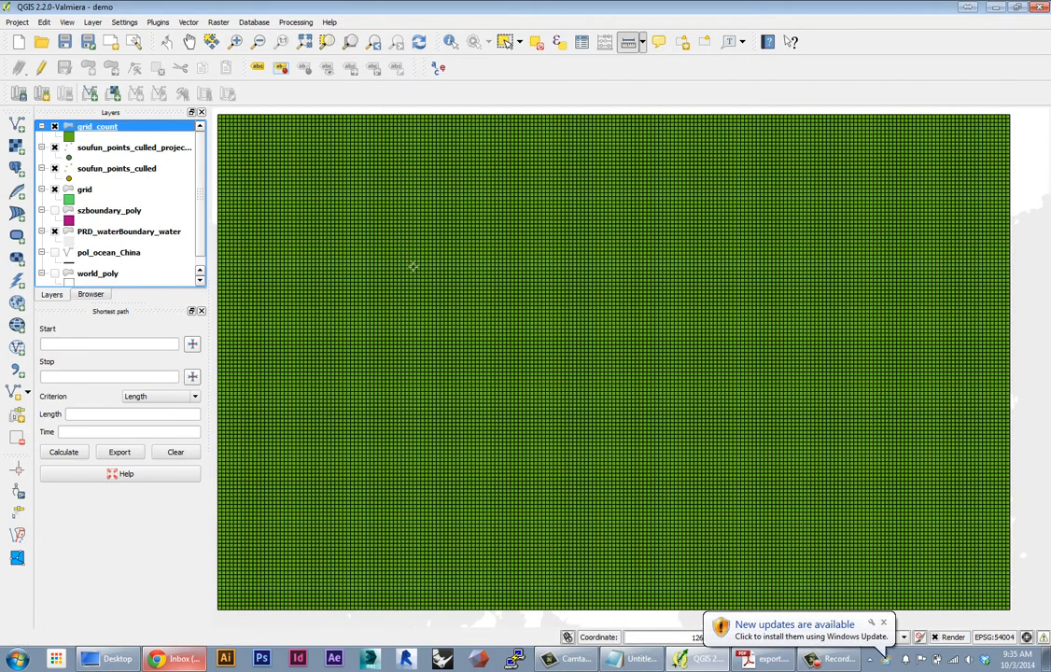
Step: Examine the PNTCNT values of the grid cells in the grid_count attribute table
right_click(110, 131)
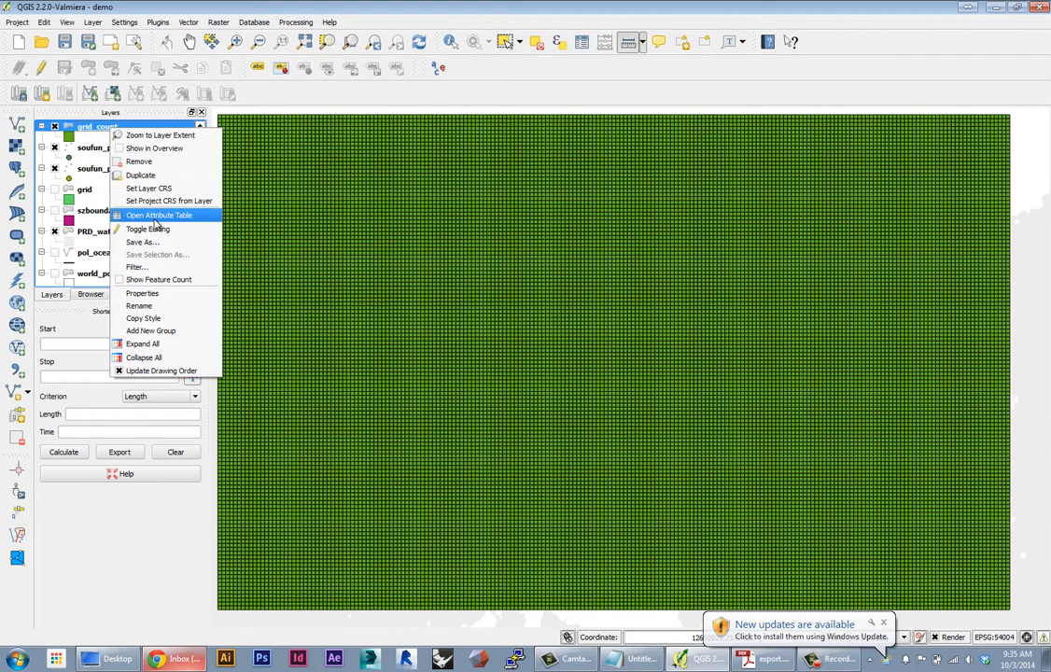
left_click(138, 196)
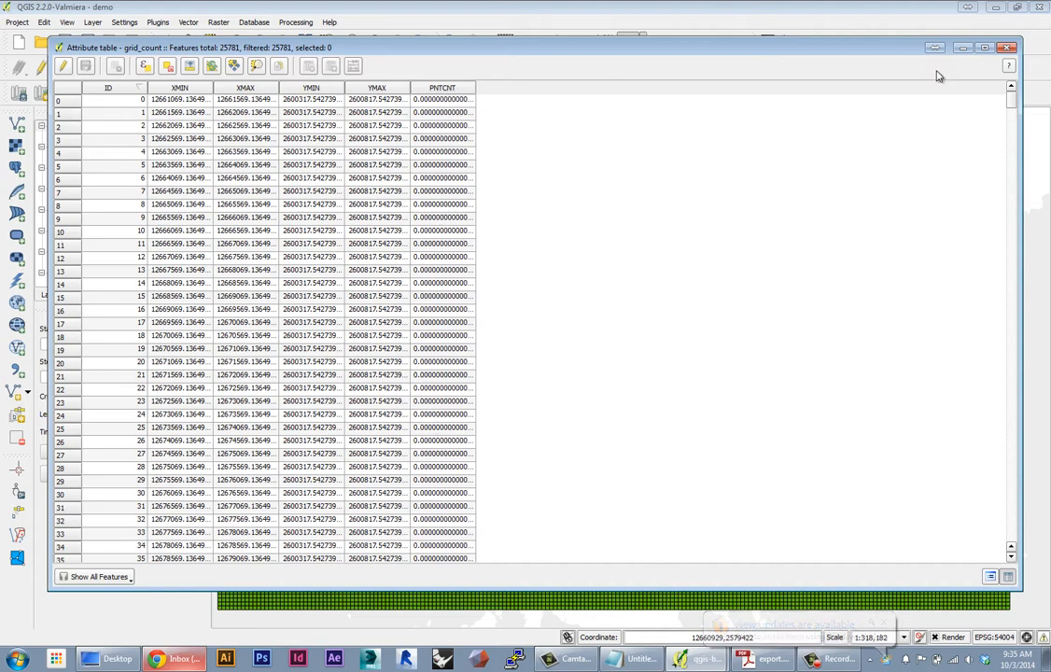
left_click_drag(1014, 105, 420, 193)
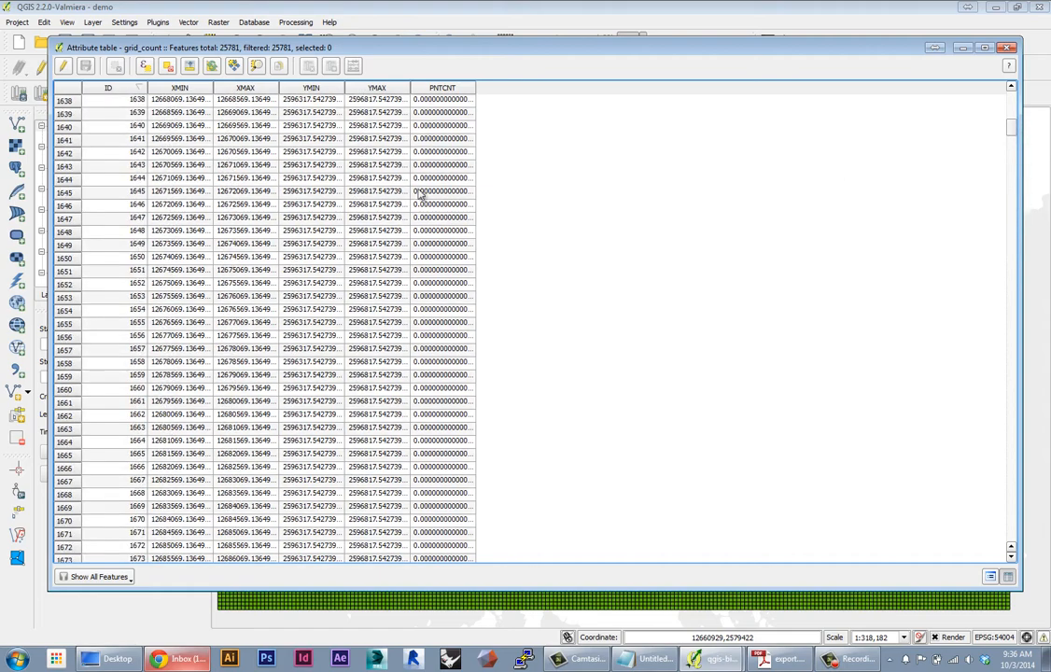
left_click_drag(884, 48, 457, 200)
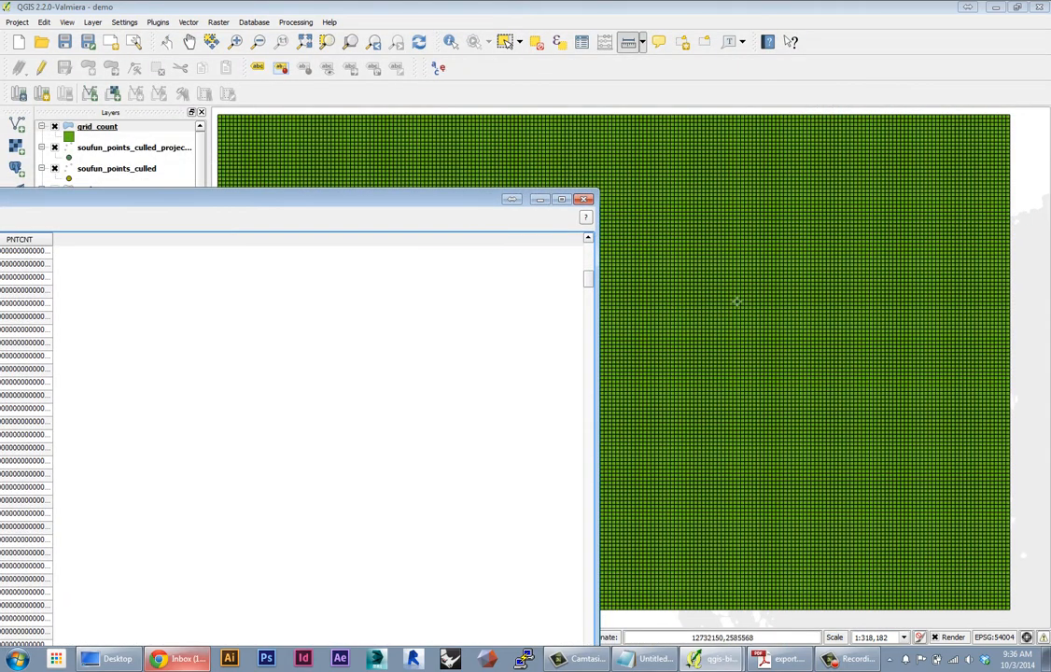
left_click_drag(387, 207, 761, 72)
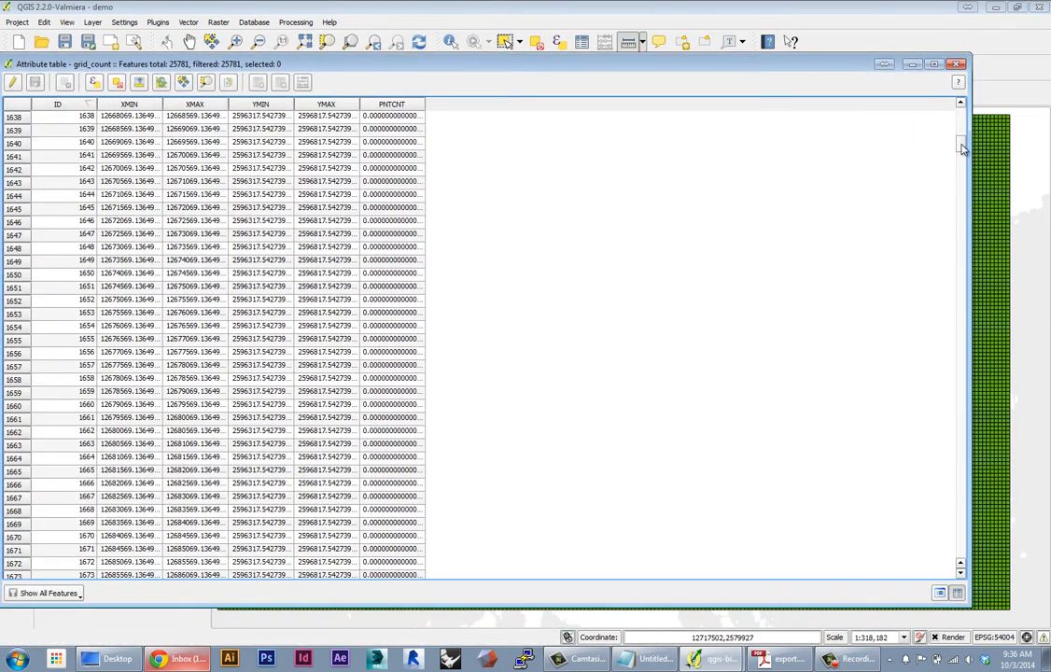
left_click_drag(970, 337, 445, 406)
scroll(447, 403, "up", 6)
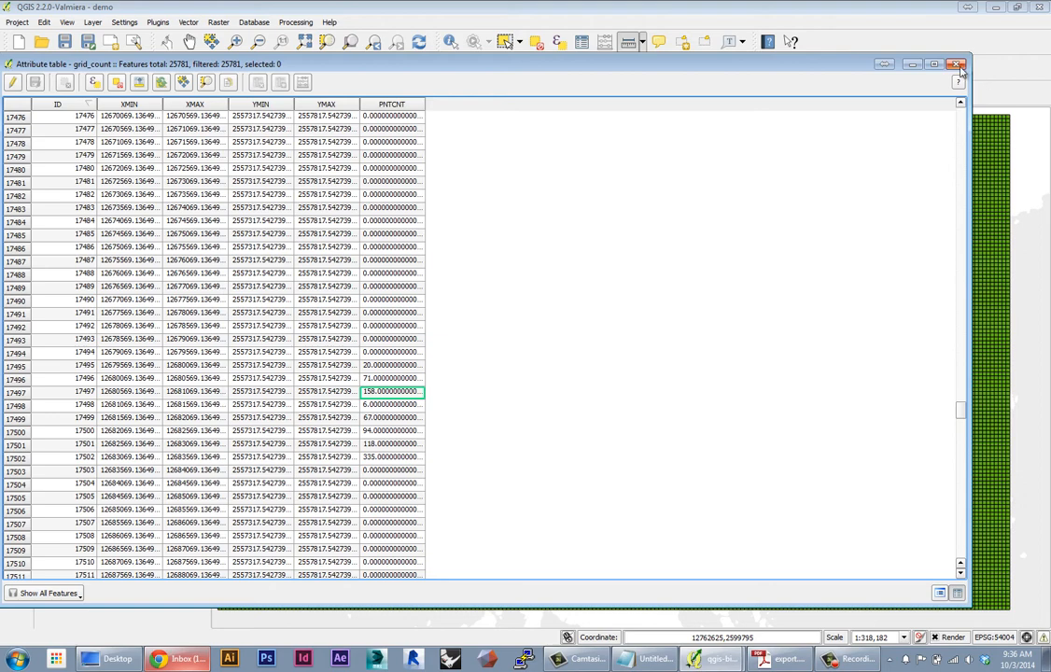
left_click(955, 65)
Step: Style the grid_count layer with graduated symbols based on the PNTCNT column
double_click(69, 137)
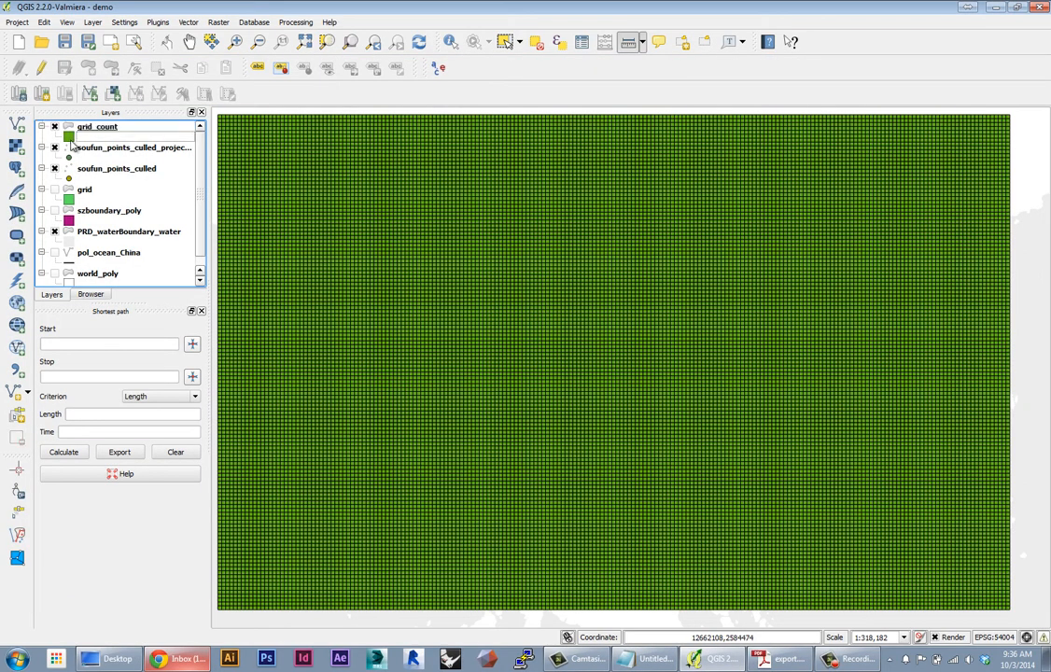
left_click_drag(463, 208, 595, 166)
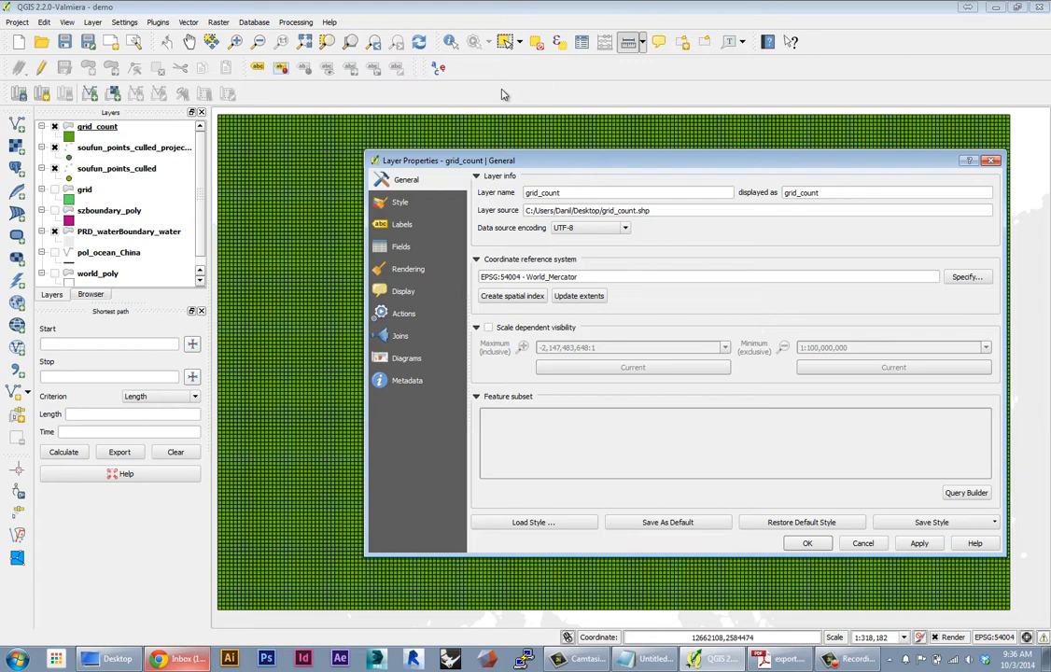
mouse_move(400, 160)
left_mouse_down()
mouse_move(449, 386)
mouse_move(414, 167)
mouse_move(415, 176)
left_mouse_up()
left_click(416, 219)
mouse_move(521, 182)
left_mouse_down()
mouse_move(451, 186)
mouse_move(538, 199)
mouse_move(522, 204)
left_mouse_up()
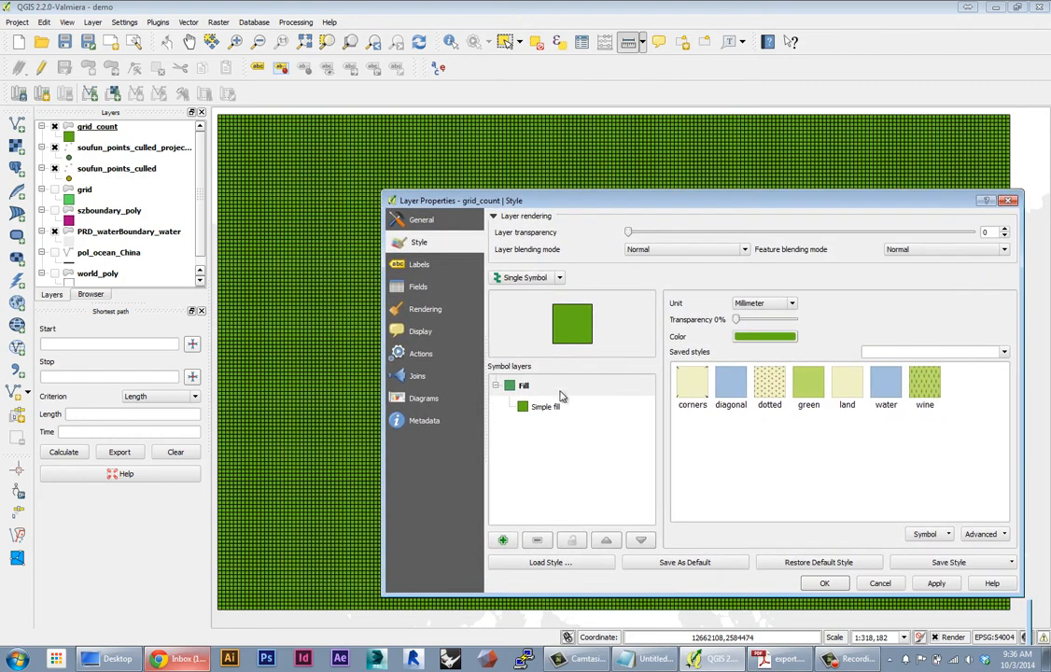
left_click(549, 405)
left_click_drag(680, 203, 632, 199)
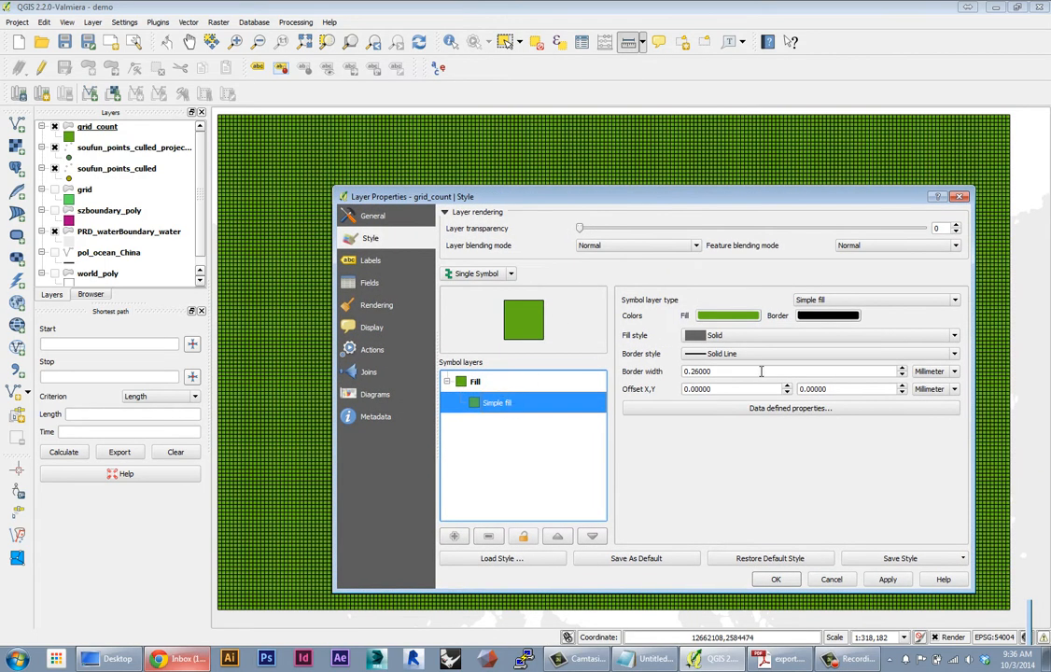
left_click(471, 274)
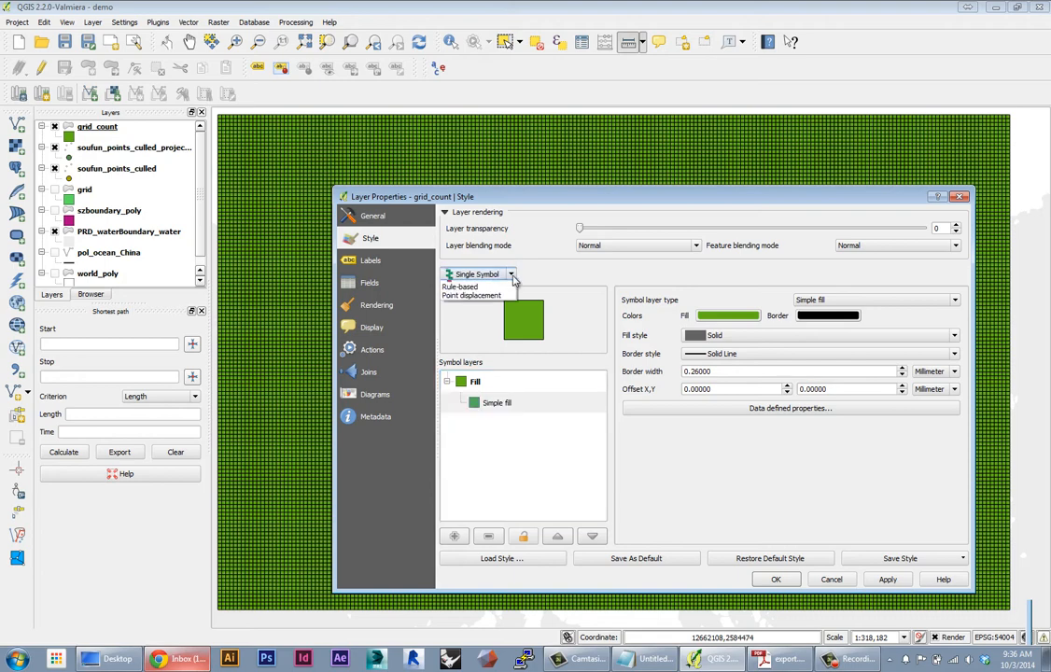
left_click(478, 303)
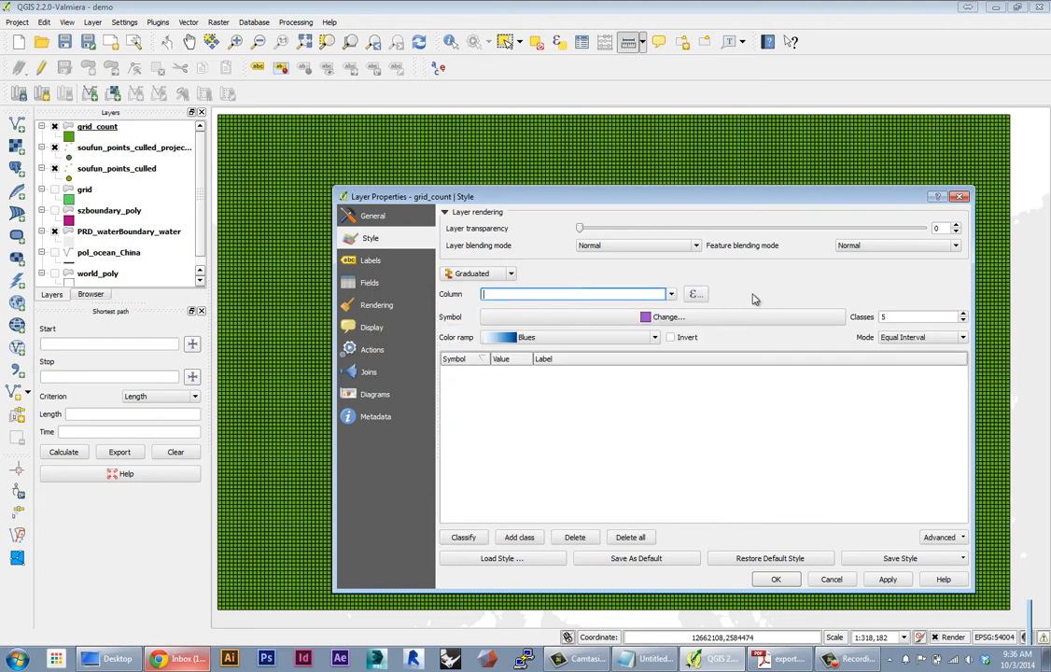
left_click(671, 294)
left_click(495, 348)
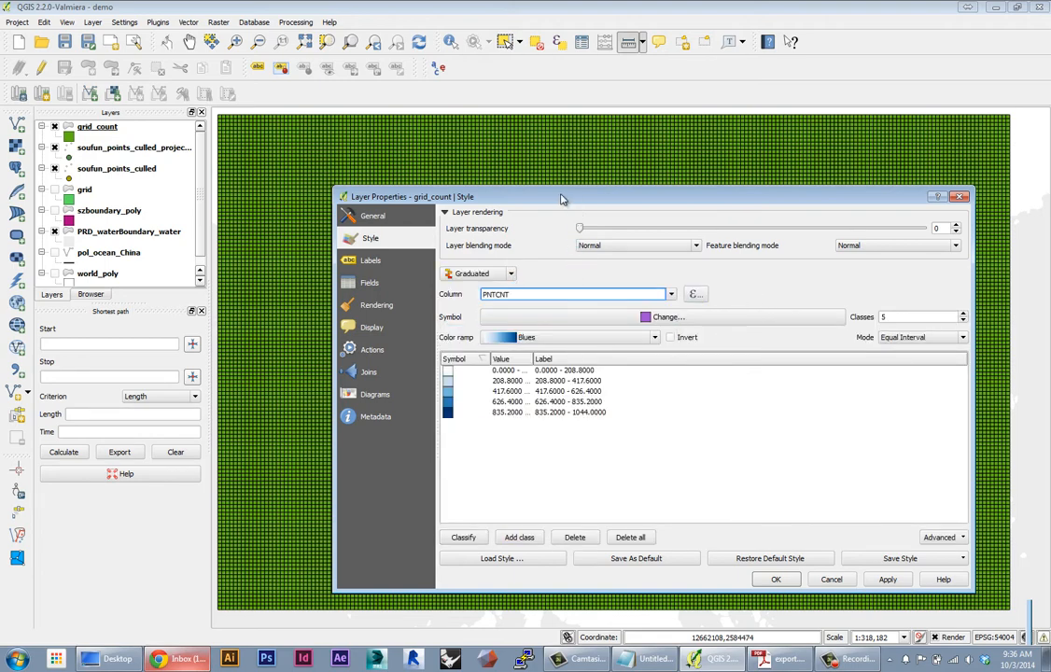
Step: Remove the cell outlines by setting the graduated symbol's simple fill border style to No Pen, and apply the style
left_click_drag(573, 195, 231, 167)
left_click(314, 295)
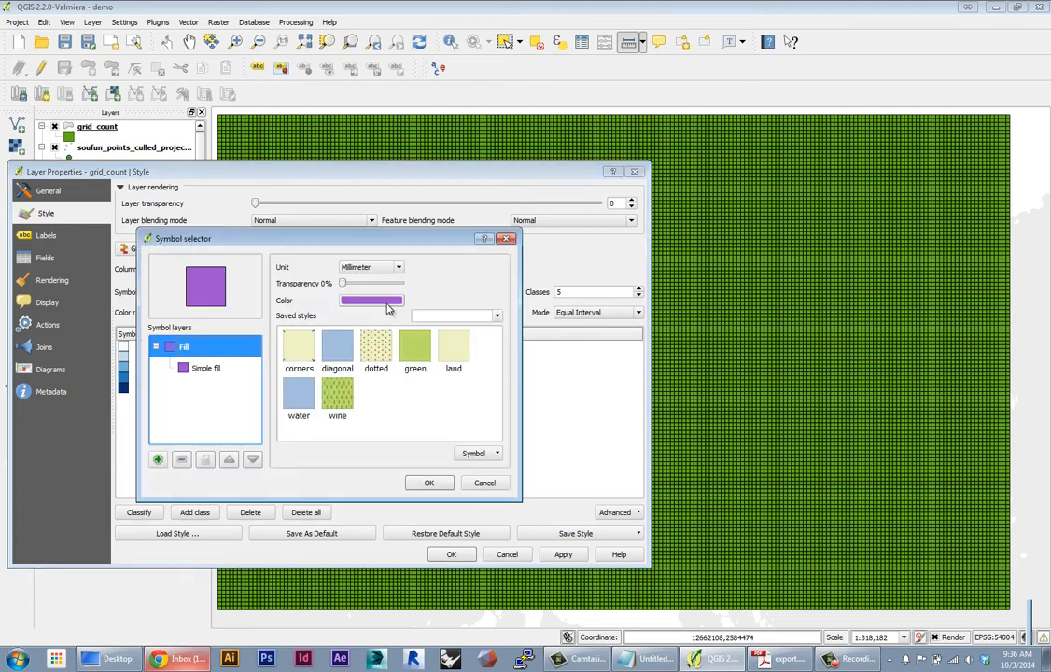
left_click(203, 367)
left_click(411, 321)
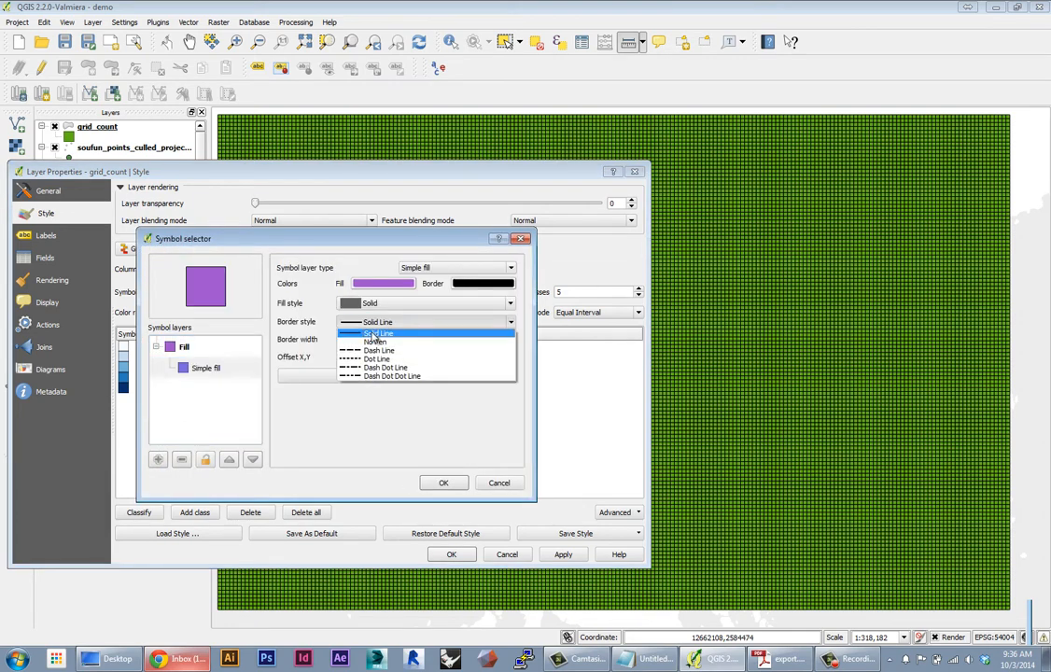
left_click(373, 337)
left_click(443, 482)
left_click(563, 554)
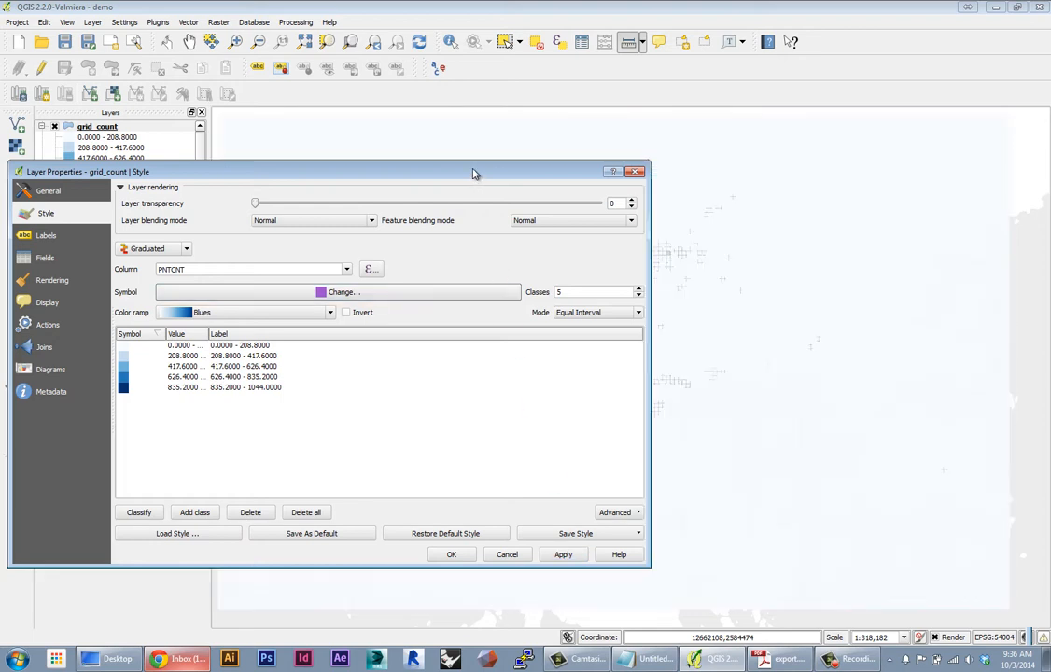
Step: Change the grid_count classification mode to Natural Breaks (Jenks), apply it, and check the result on the map
left_click_drag(473, 173, 1020, 171)
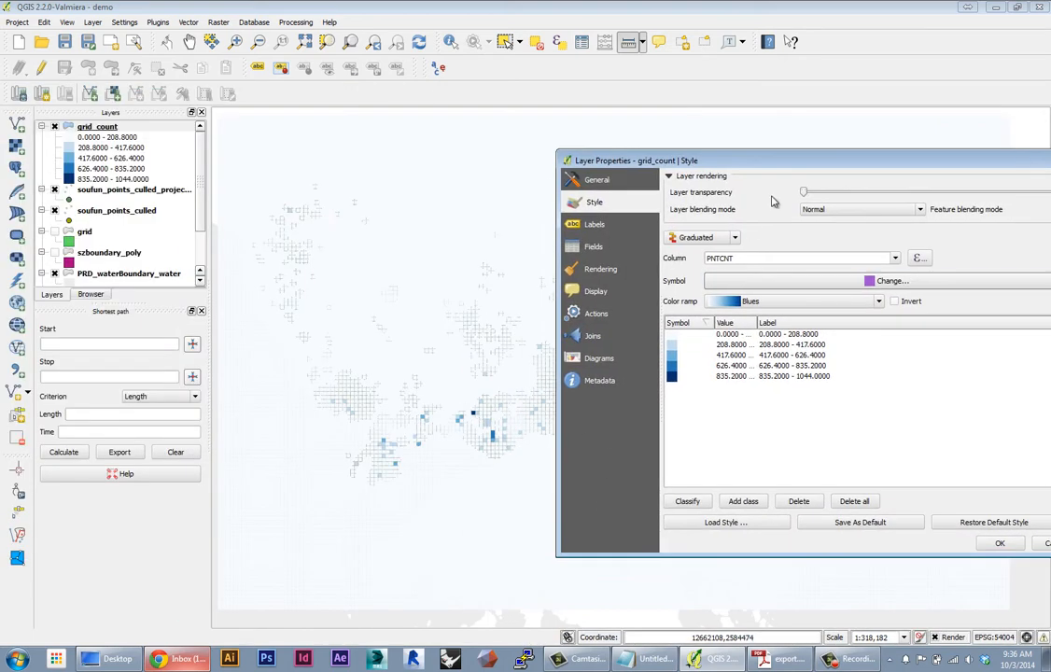
left_click_drag(773, 163, 453, 146)
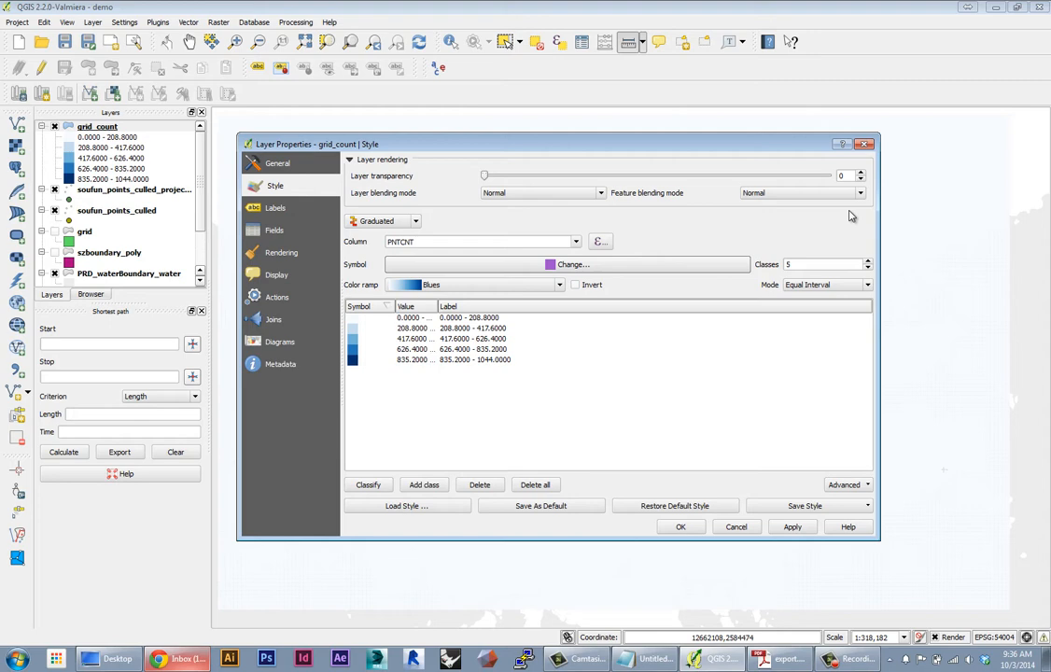
left_click(827, 288)
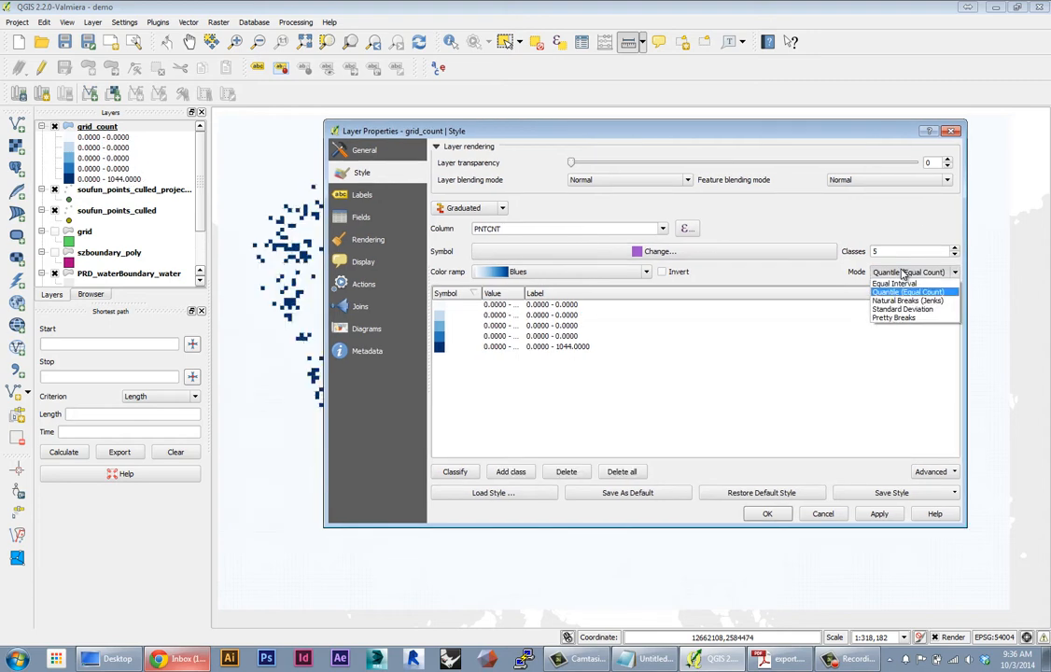
left_click(907, 300)
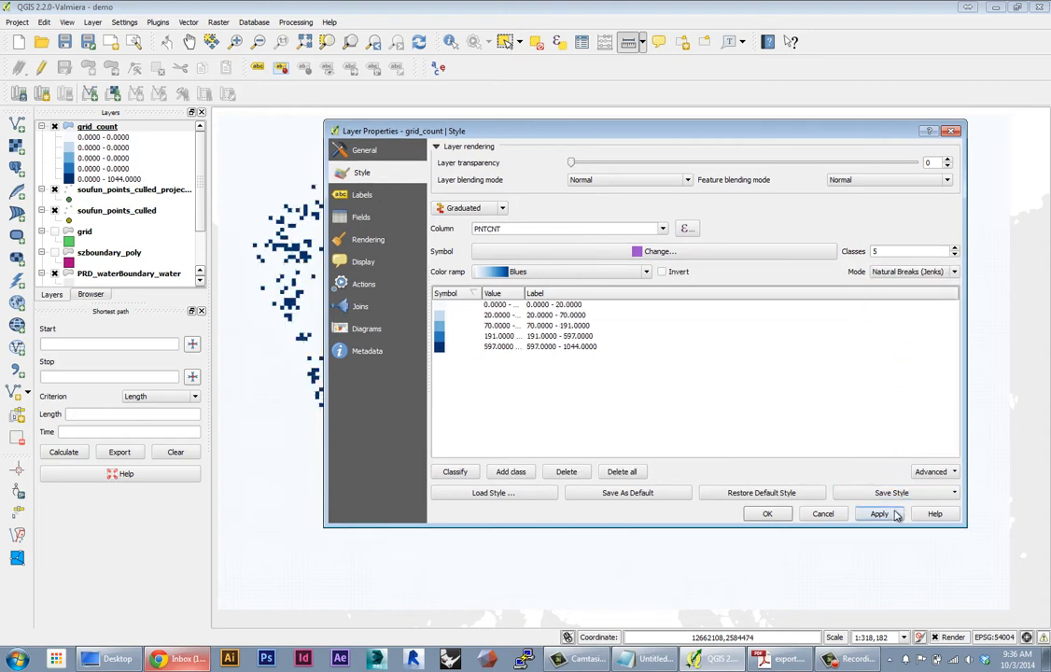
left_click(872, 513)
left_click_drag(513, 130, 754, 192)
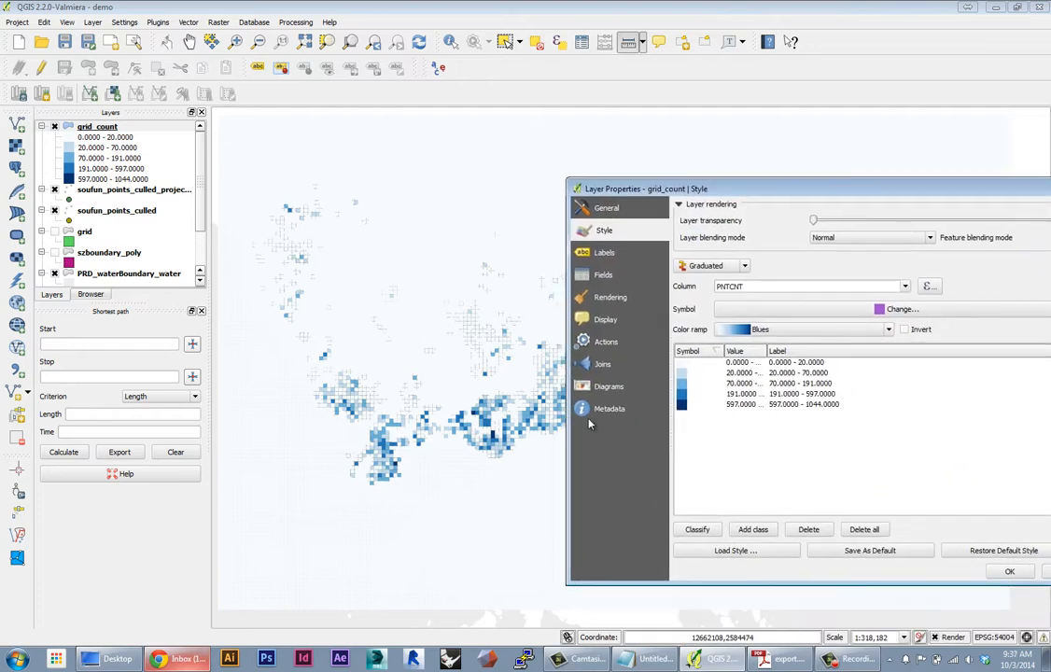
left_click(1007, 572)
scroll(471, 452, "up", 1)
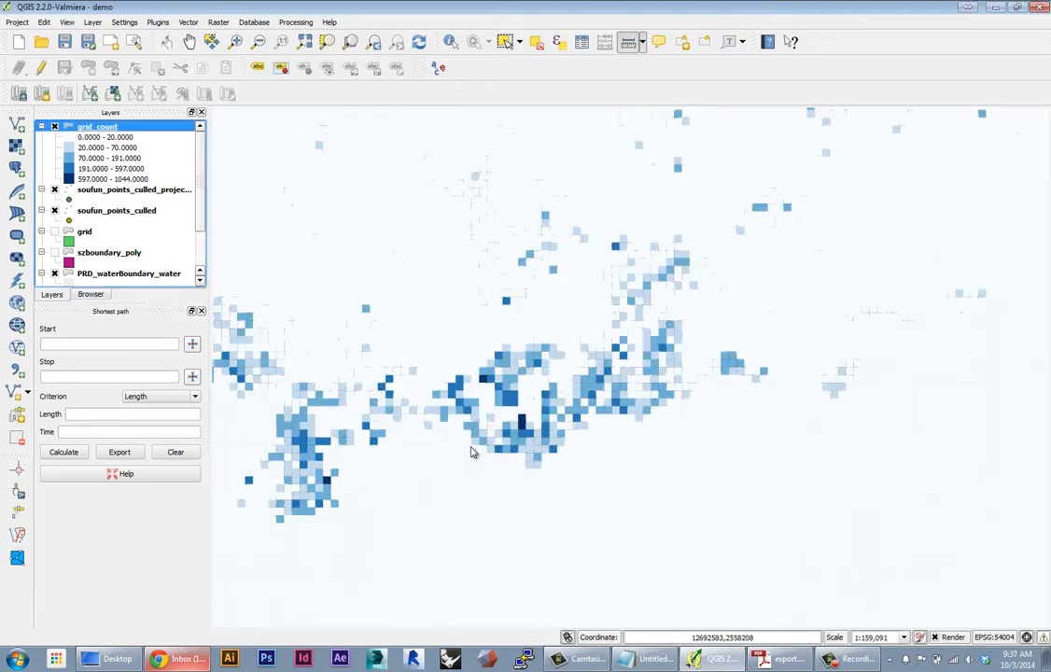
Step: Move the reprojected soufun points layer above grid_count and compare the points with the colored cells
scroll(530, 390, "up", 1)
scroll(530, 390, "down", 1)
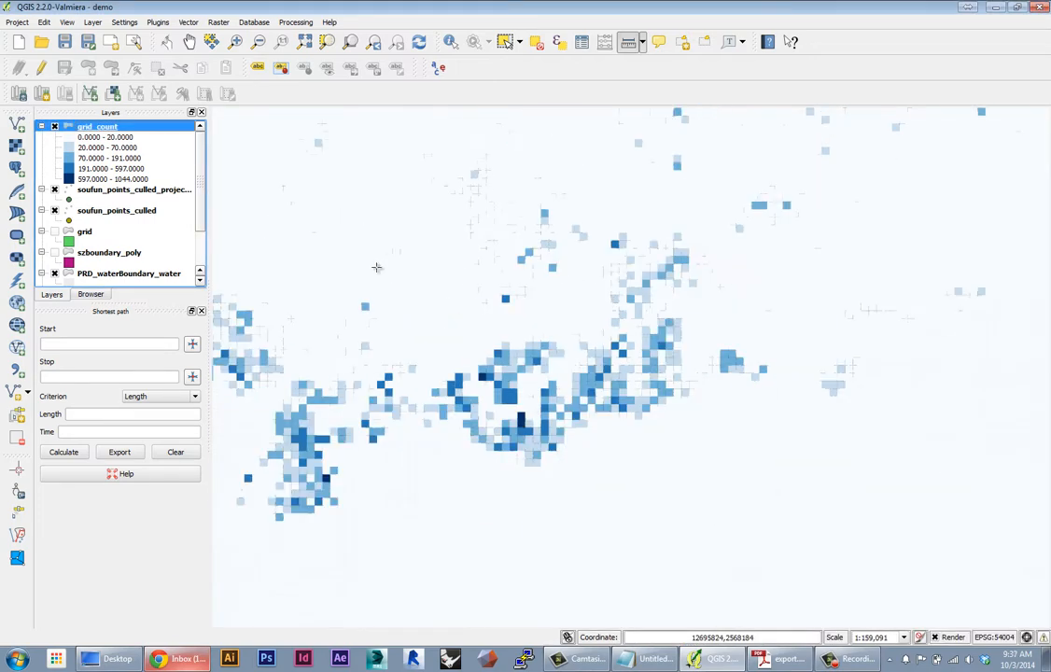
left_click_drag(347, 337, 489, 401)
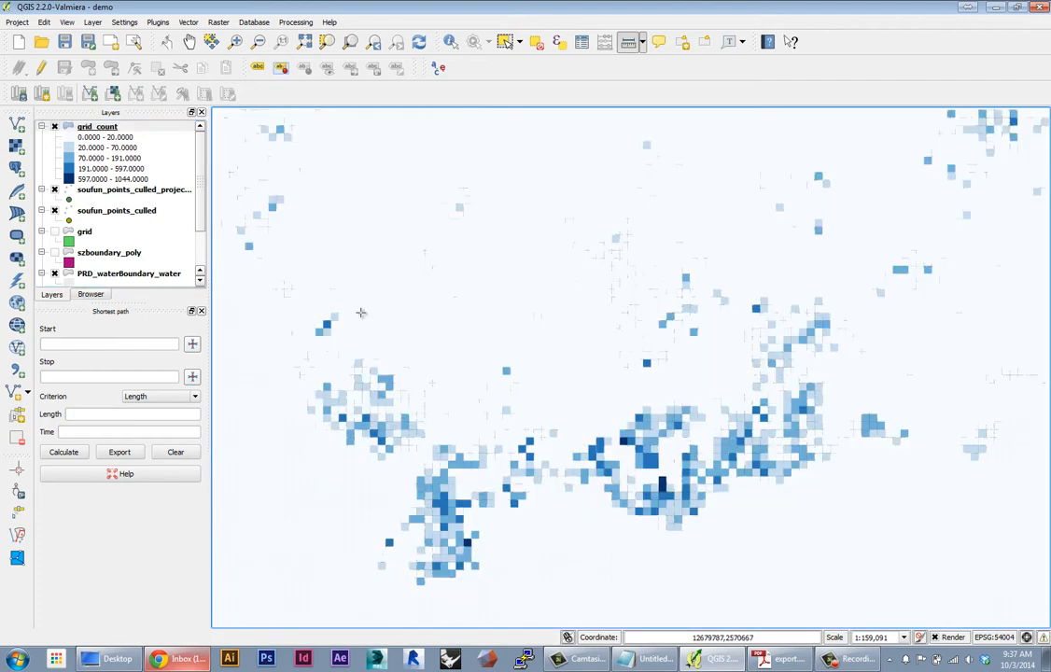
left_click_drag(361, 312, 288, 227)
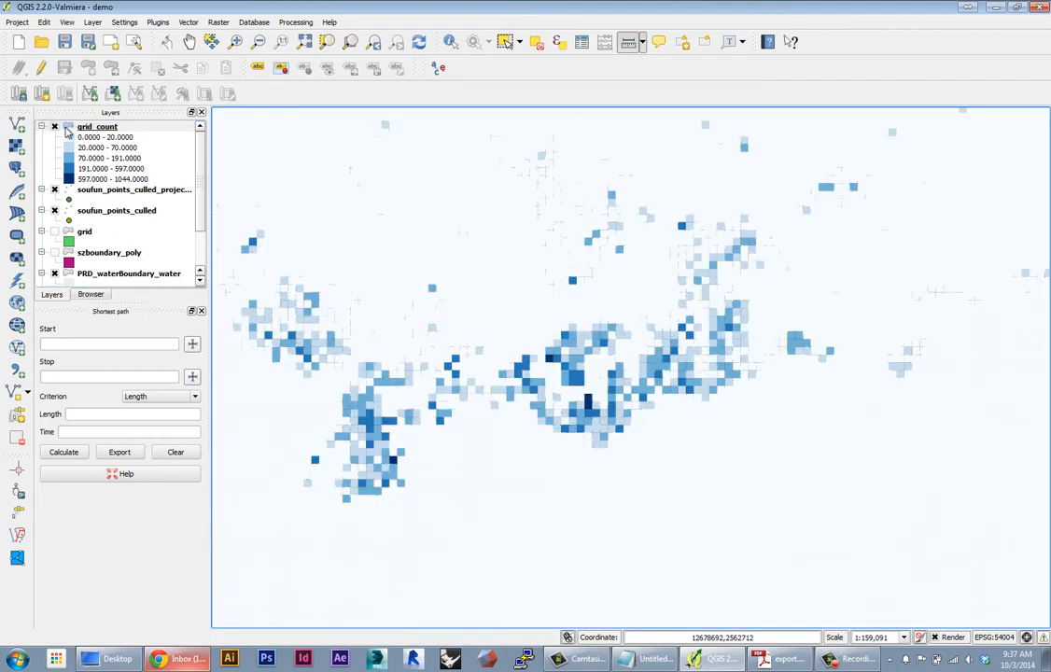
mouse_move(95, 135)
left_mouse_down()
mouse_move(93, 170)
mouse_move(90, 131)
left_mouse_up()
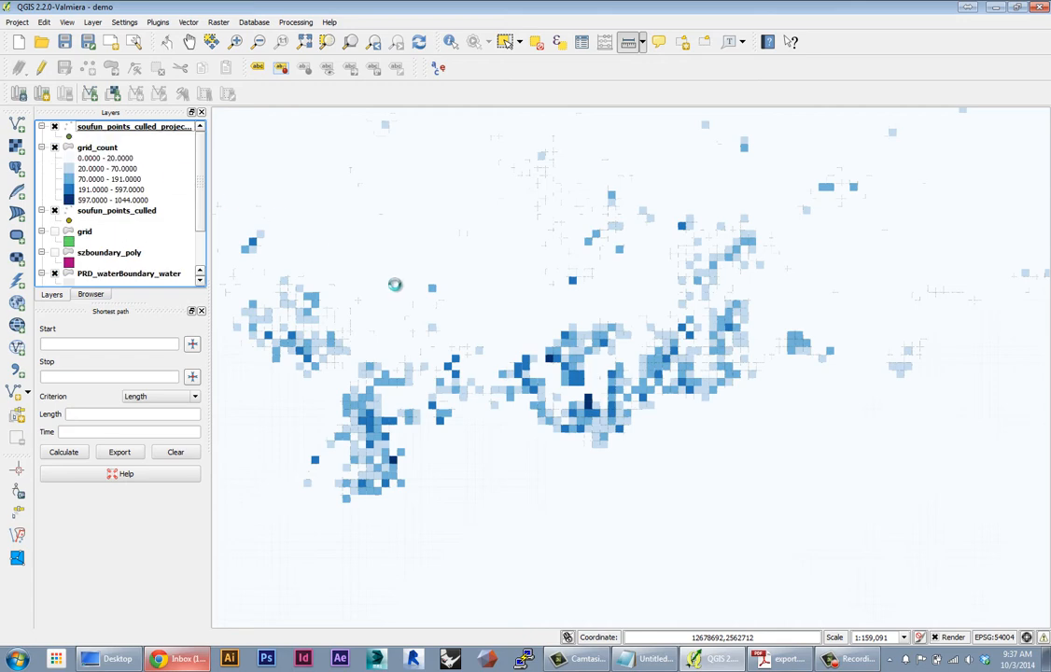
scroll(634, 425, "up", 1)
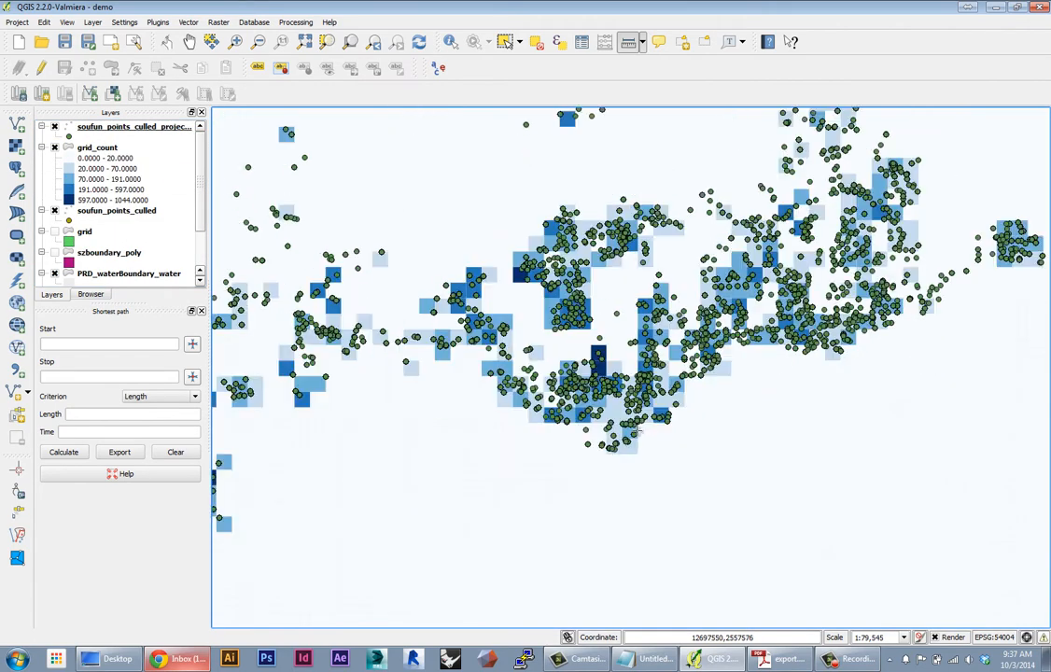
scroll(639, 520, "down", 1)
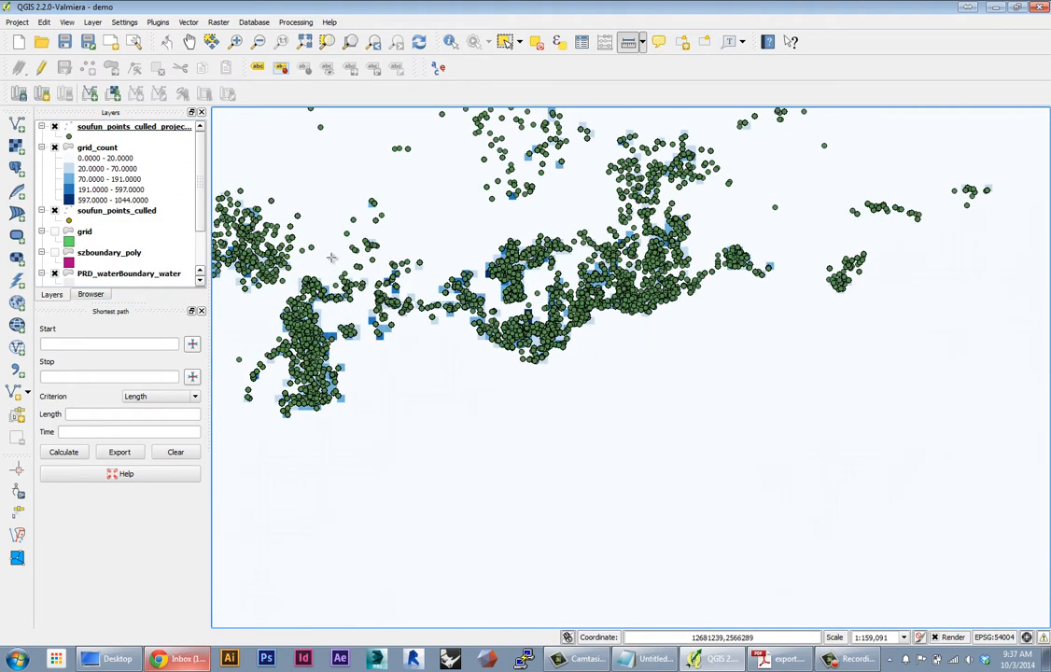
Step: Hide the reprojected soufun points layer and inspect the count pattern across the whole grid extent
left_click(54, 126)
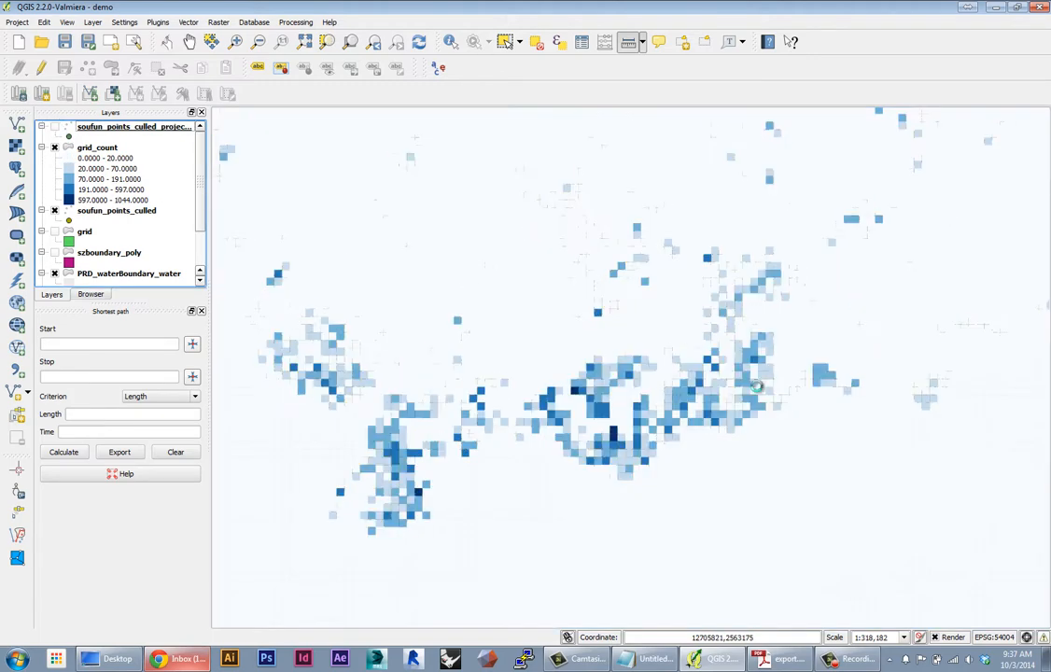
scroll(741, 372, "down", 1)
left_click_drag(743, 371, 612, 427)
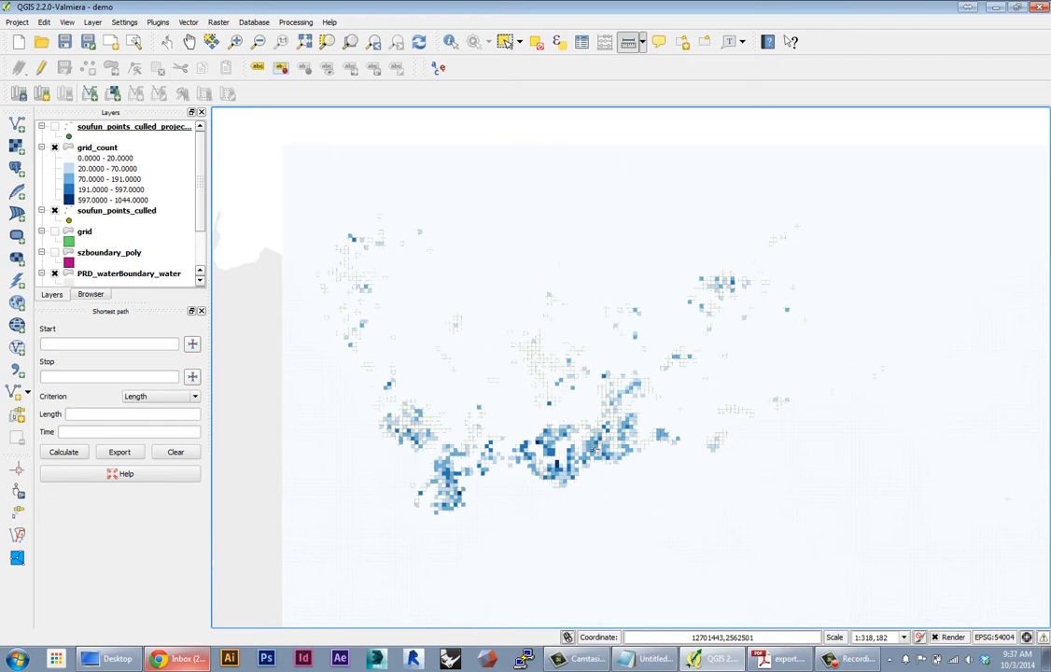
scroll(560, 466, "up", 1)
scroll(594, 479, "down", 1)
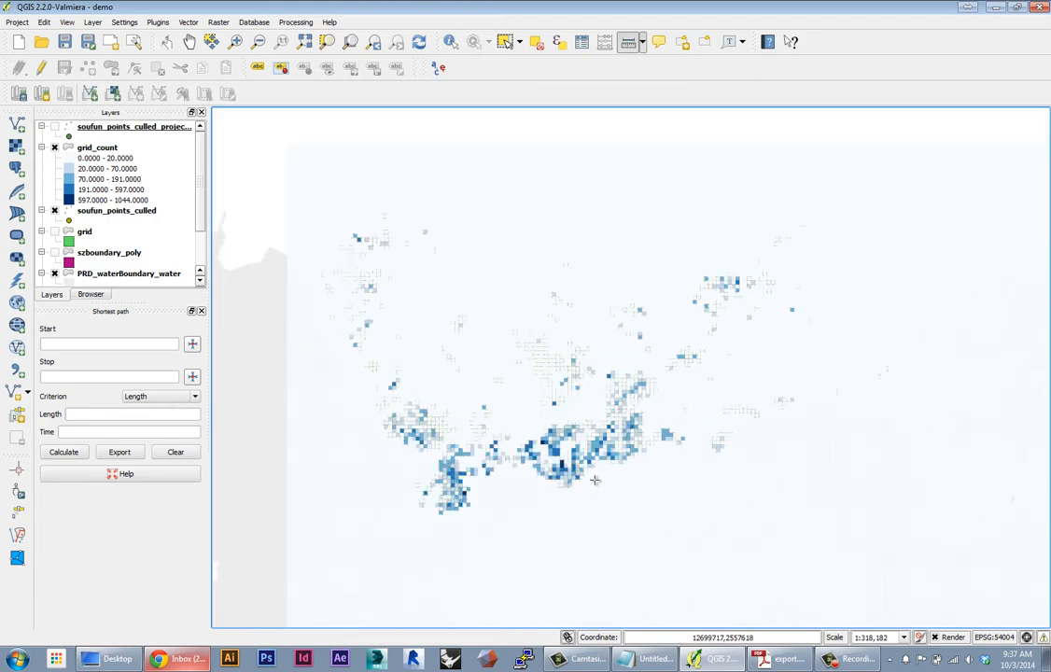
left_click_drag(613, 478, 584, 498)
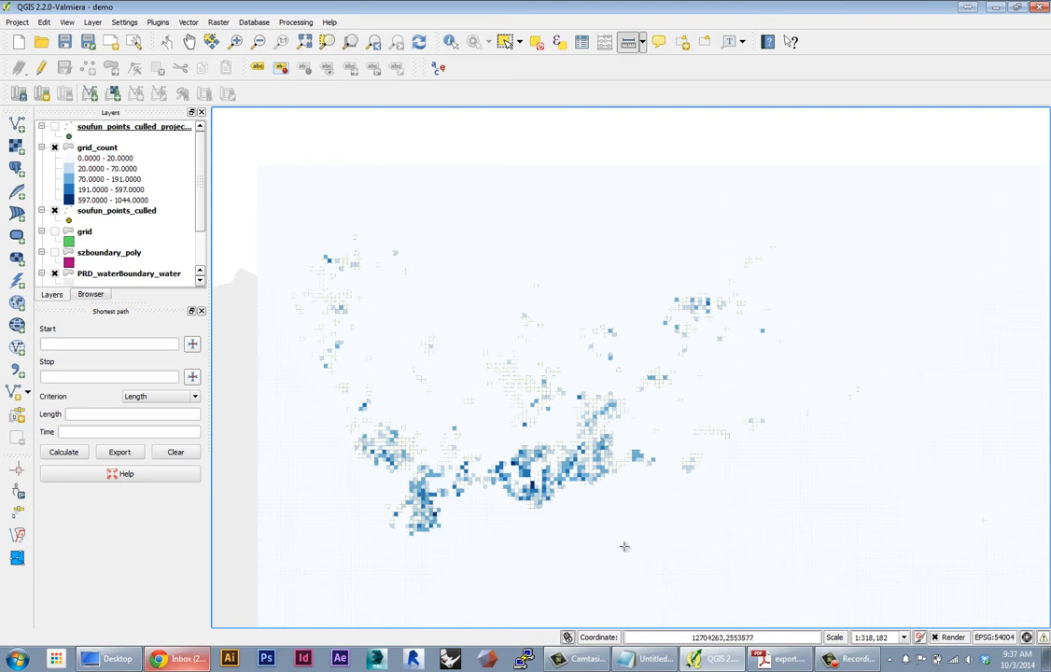
left_click_drag(624, 546, 572, 495)
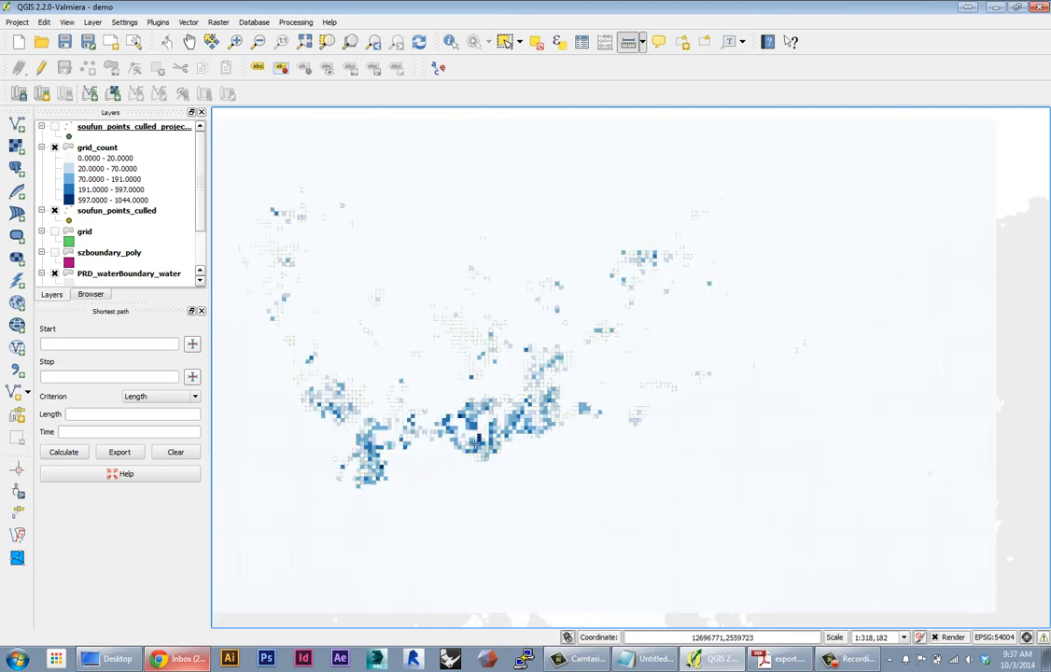
mouse_move(443, 506)
left_mouse_down()
mouse_move(485, 547)
mouse_move(448, 489)
left_mouse_up()
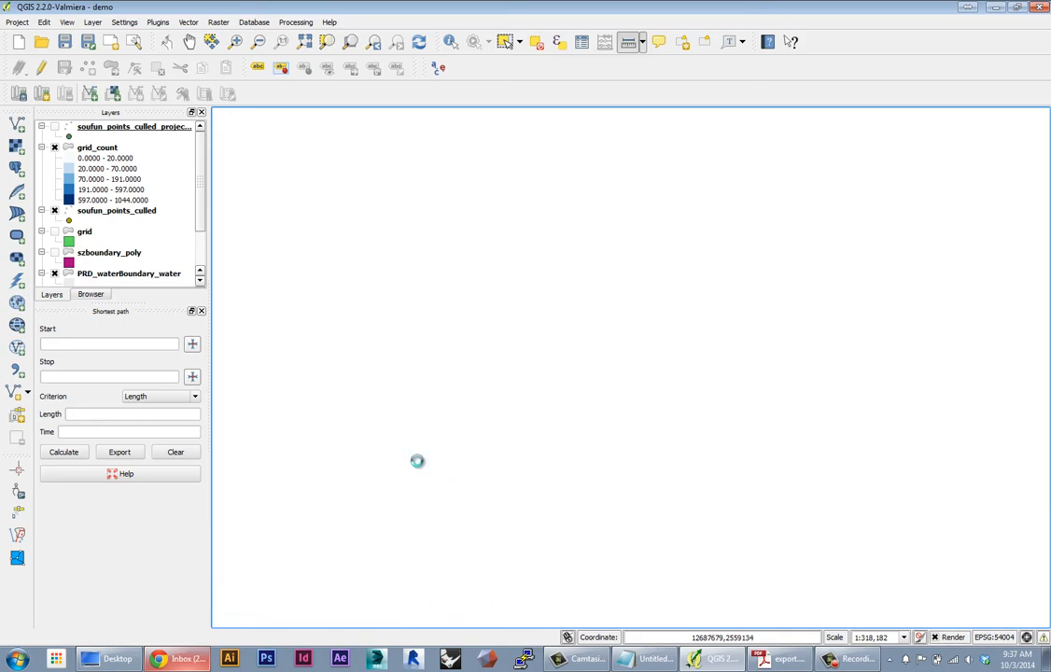
Step: Open the grid_count attribute table and bring up an enlarged advanced expression filter for it
right_click(98, 150)
left_click(131, 216)
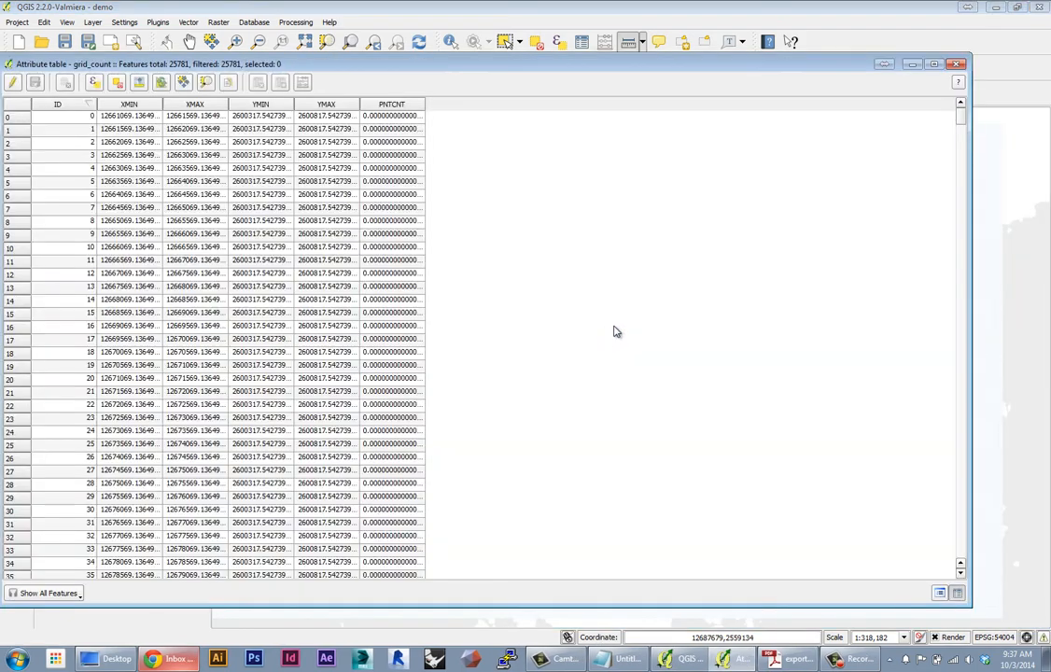
left_click_drag(457, 65, 494, 67)
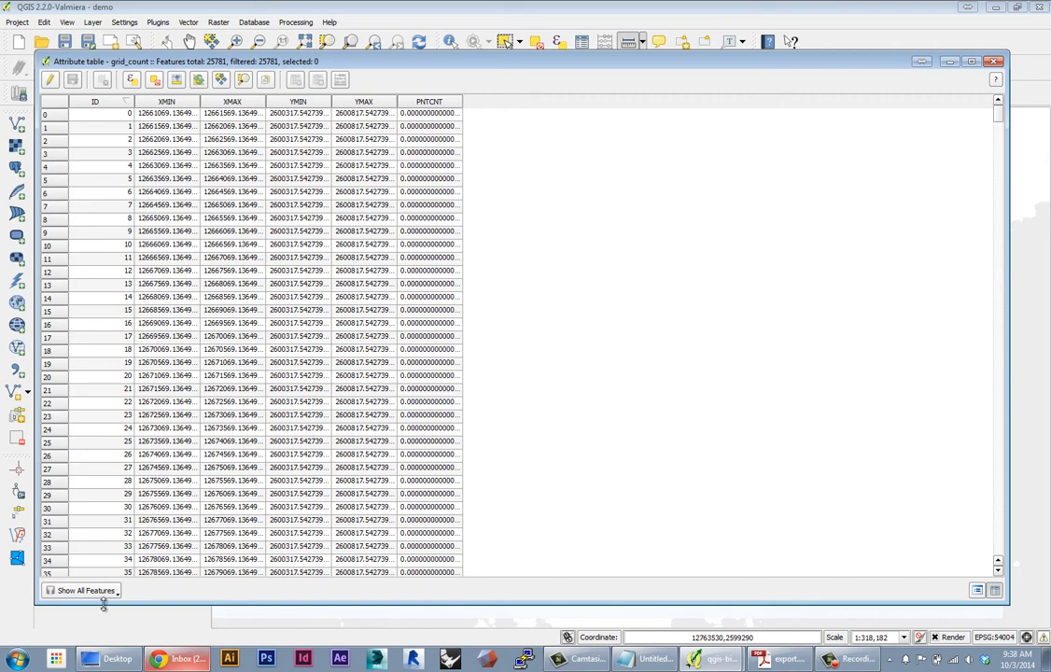
mouse_move(461, 65)
left_mouse_down()
mouse_move(605, 270)
mouse_move(621, 531)
mouse_move(457, 85)
mouse_move(472, 66)
left_mouse_up()
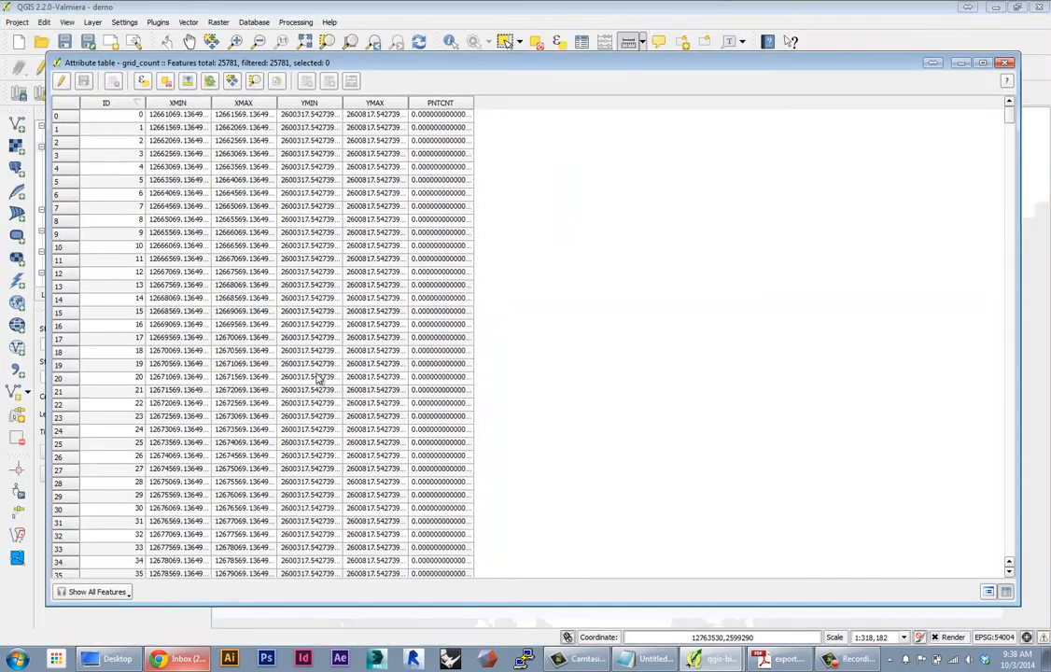
left_click(110, 592)
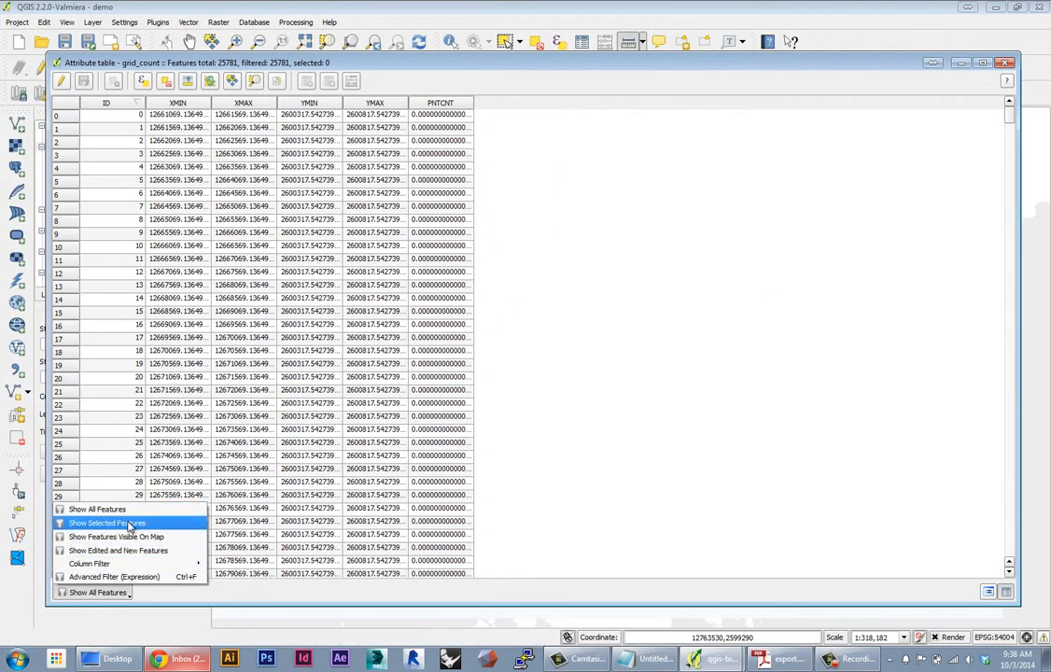
left_click(93, 577)
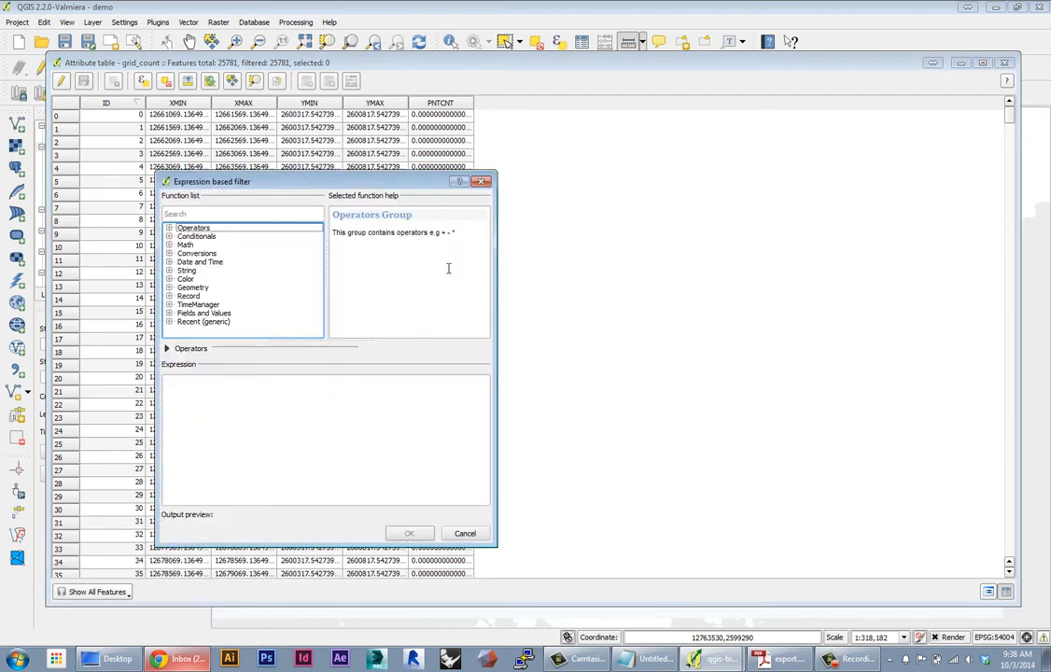
left_click_drag(341, 185, 486, 60)
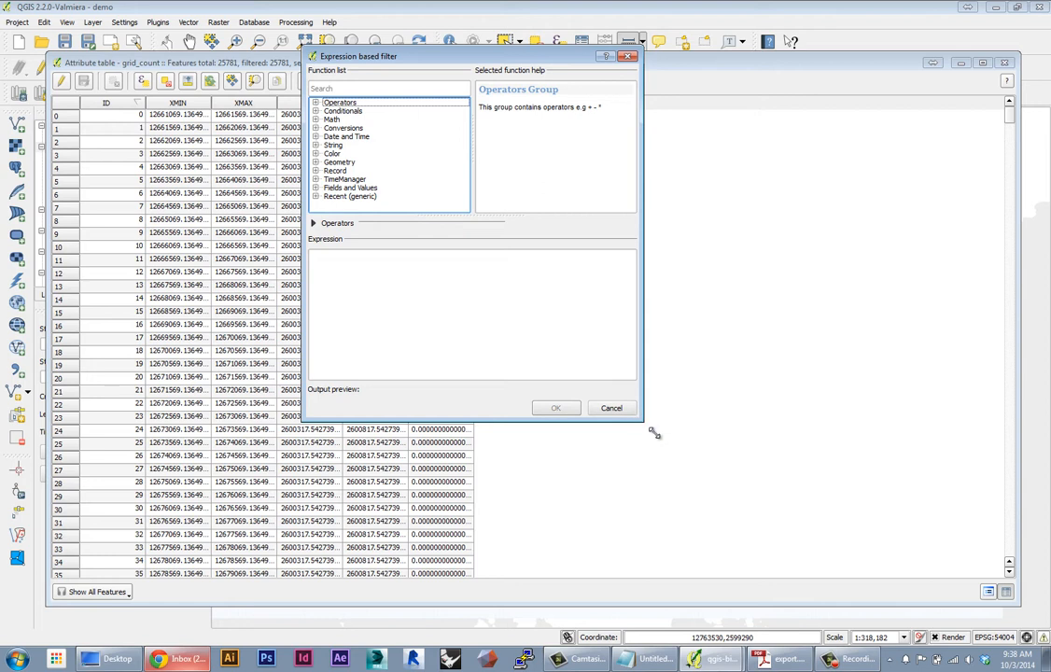
left_click_drag(640, 425, 802, 585)
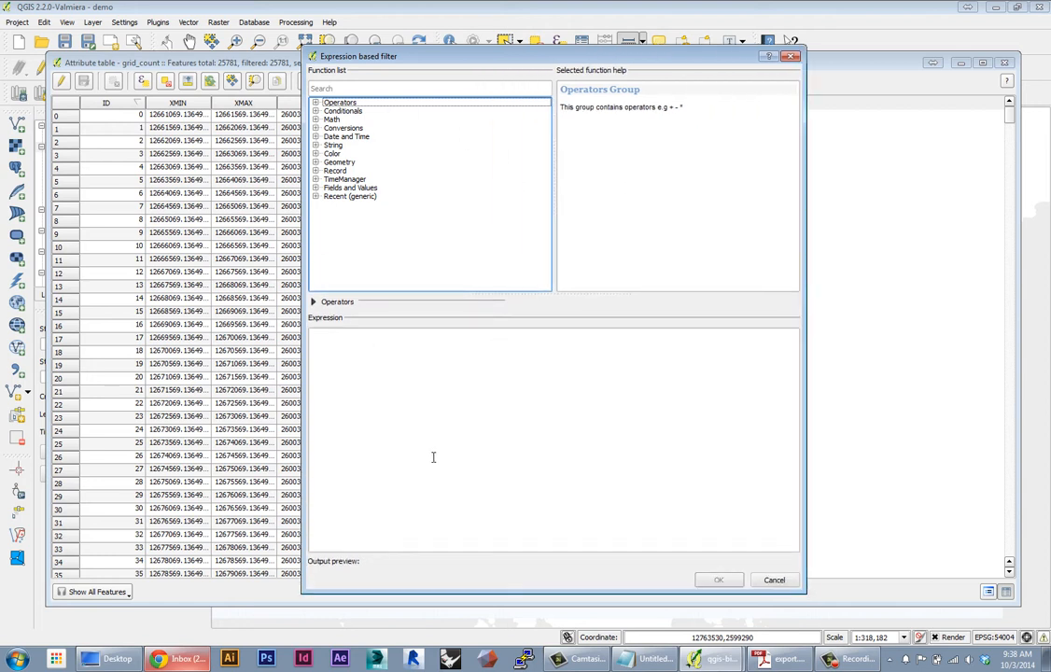
Step: Insert the PNTCNT field into the filter expression, keeping the attribute table's columns in view
left_click(410, 373)
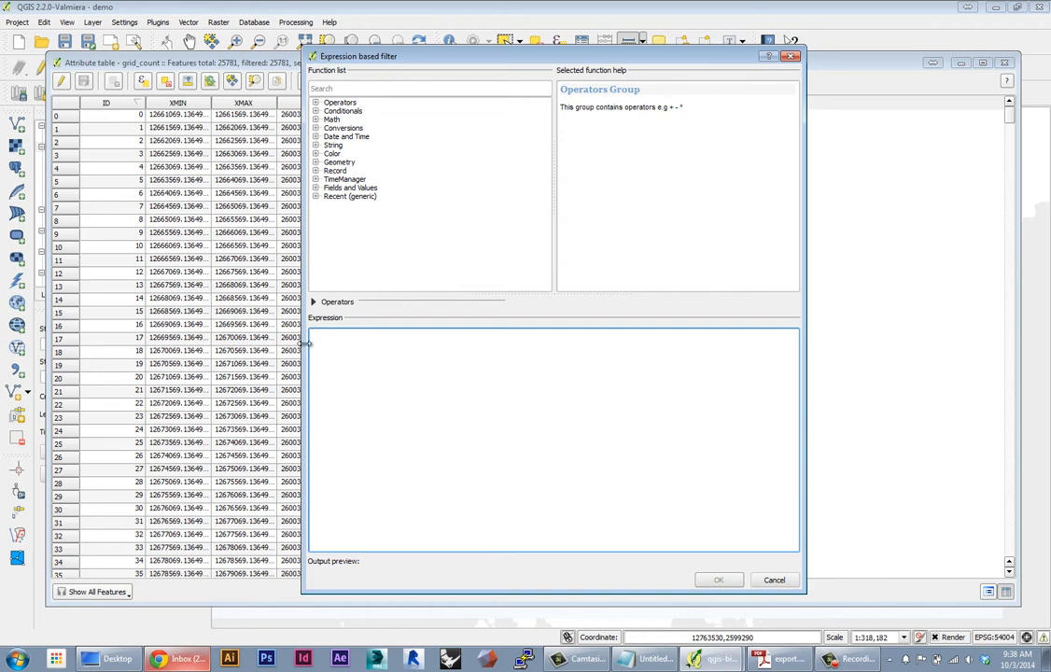
left_click_drag(345, 56, 448, 65)
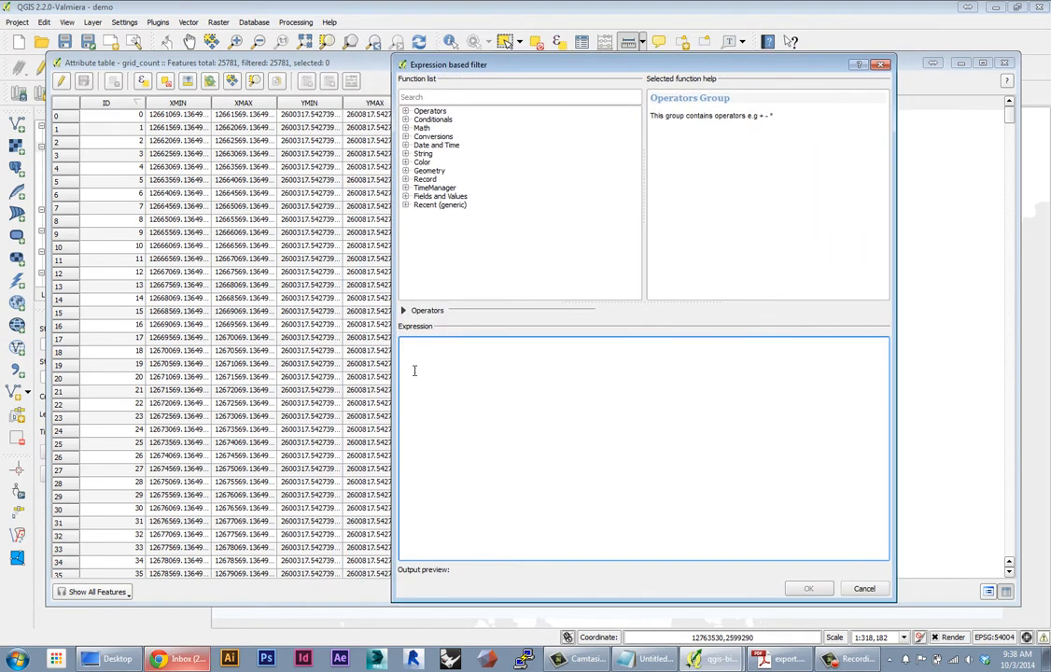
left_click_drag(476, 64, 700, 107)
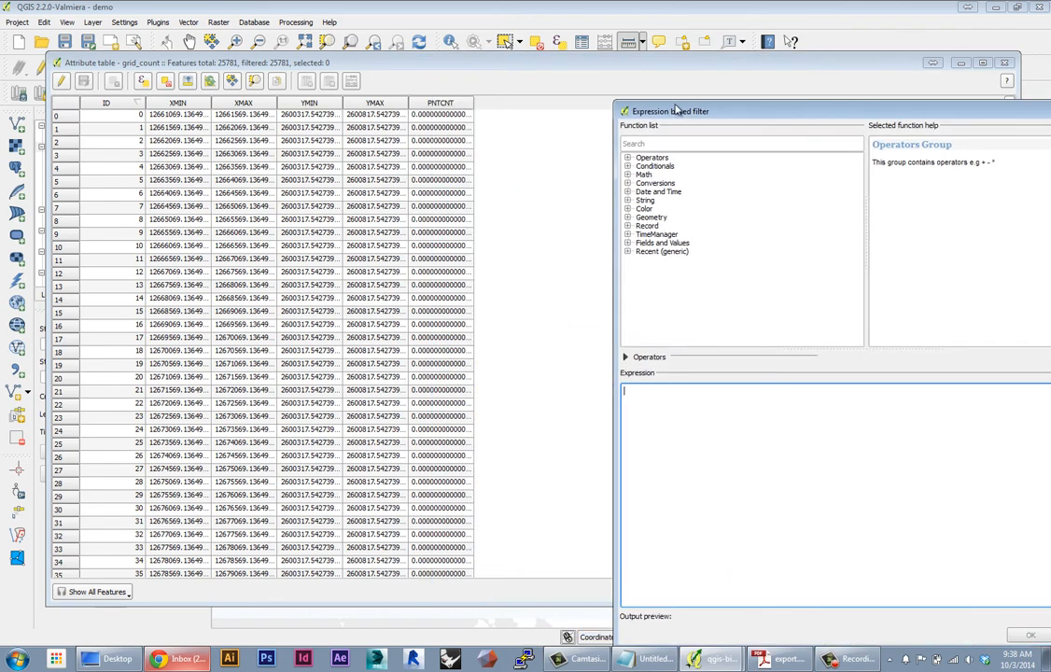
left_click_drag(630, 109, 563, 110)
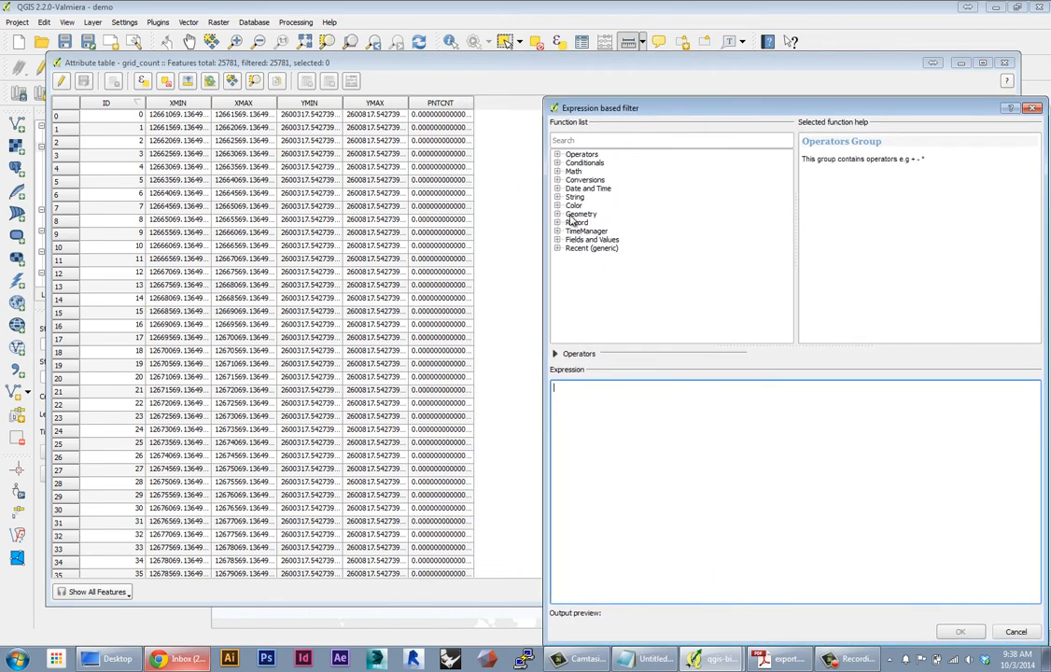
left_click(558, 240)
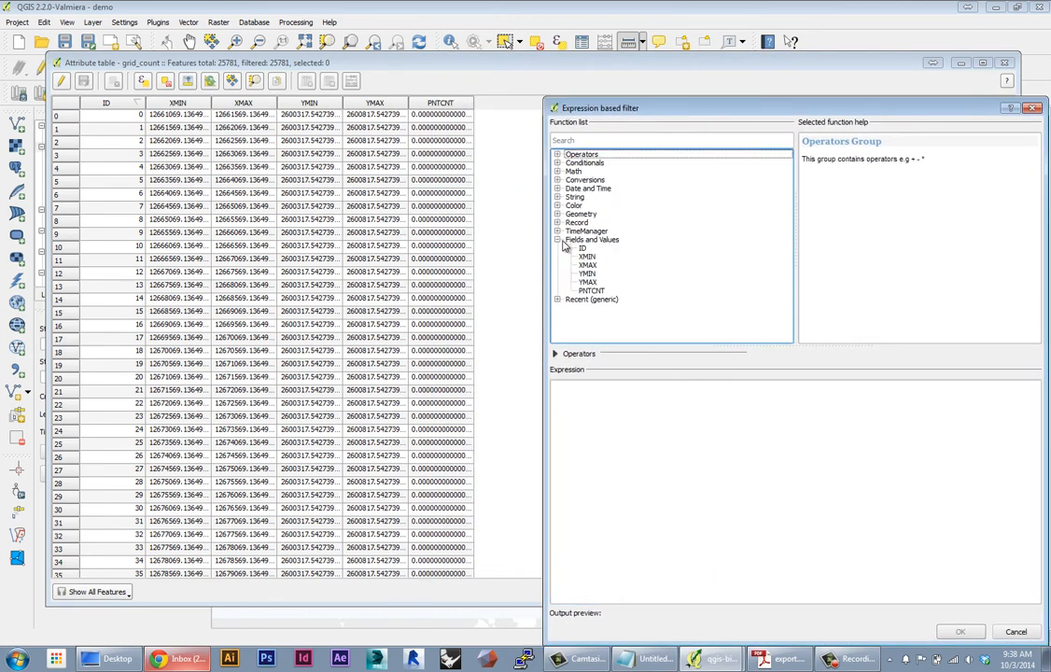
double_click(585, 292)
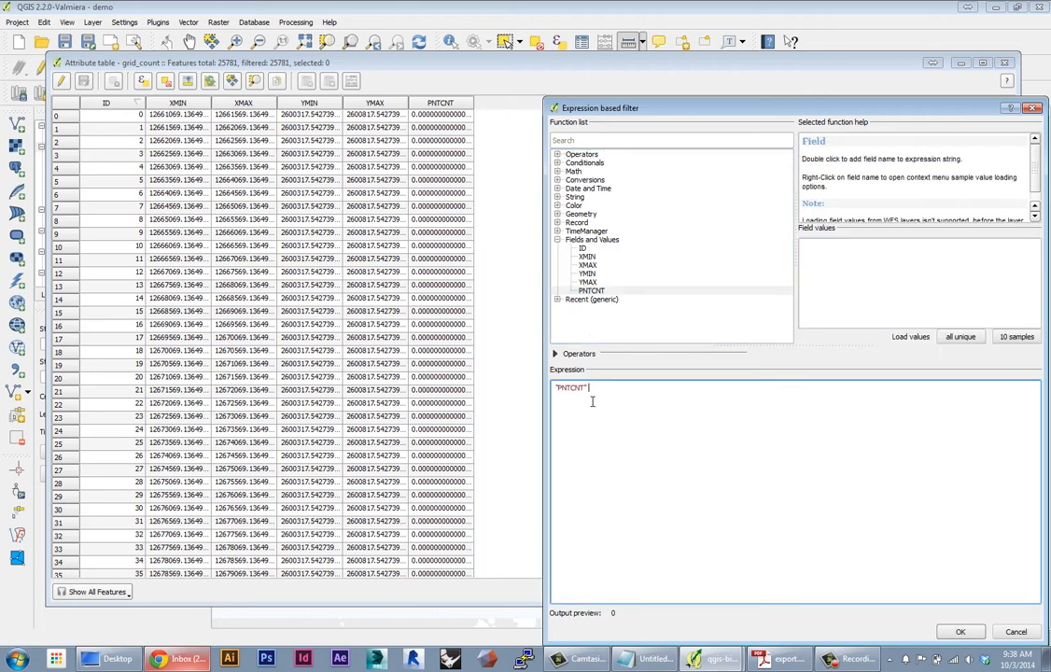
Step: Complete the filter expression as "PNTCNT" = 0 and apply it to the attribute table
left_click_drag(630, 110, 480, 99)
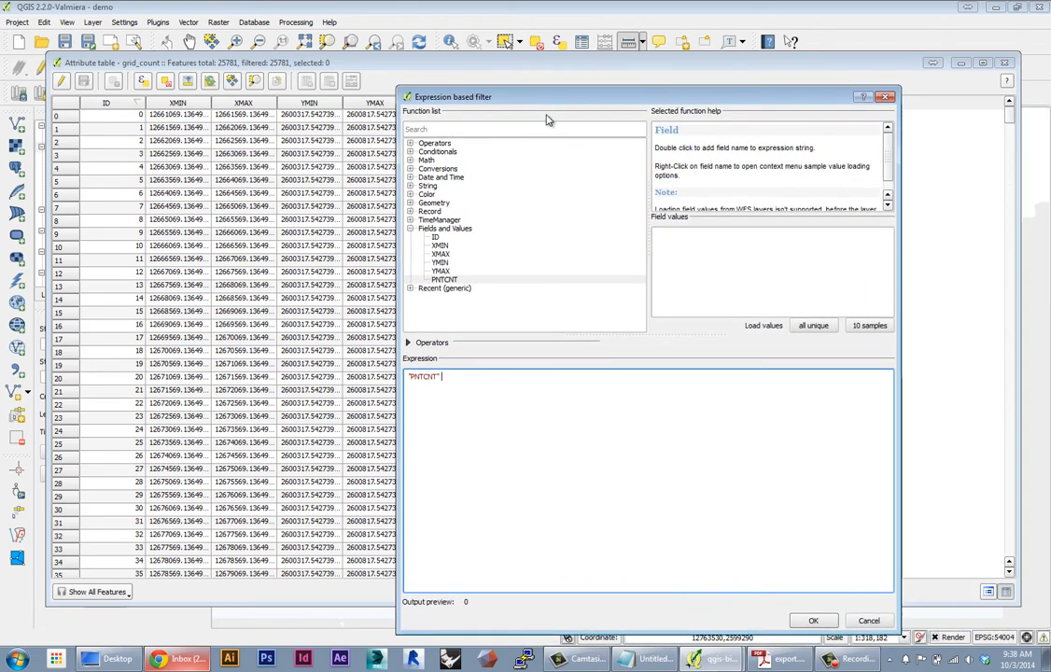
type("=")
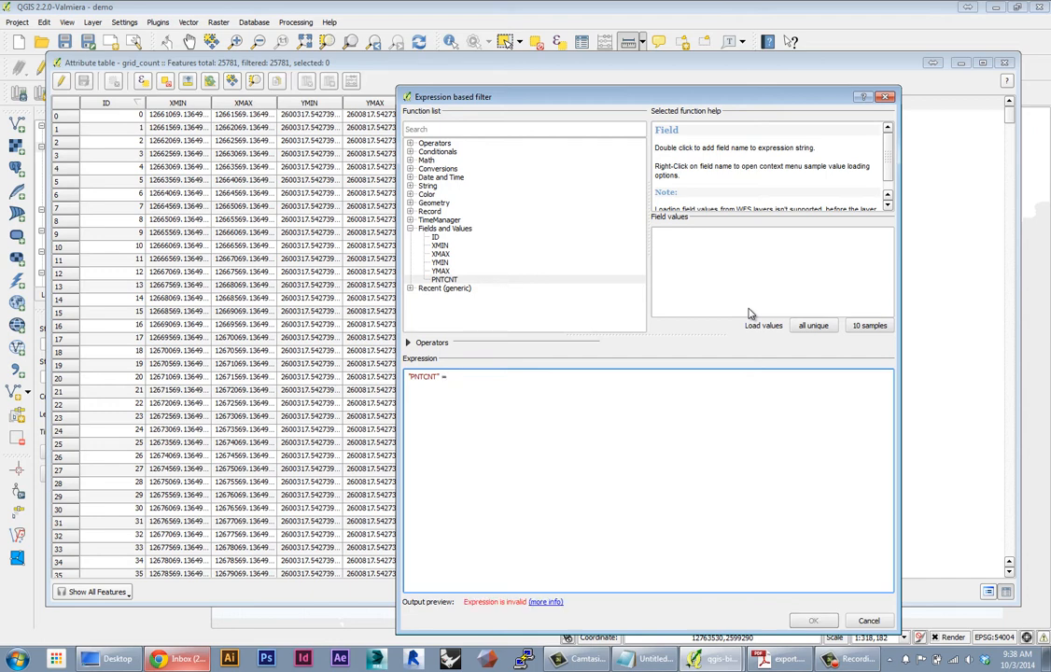
type(" 0")
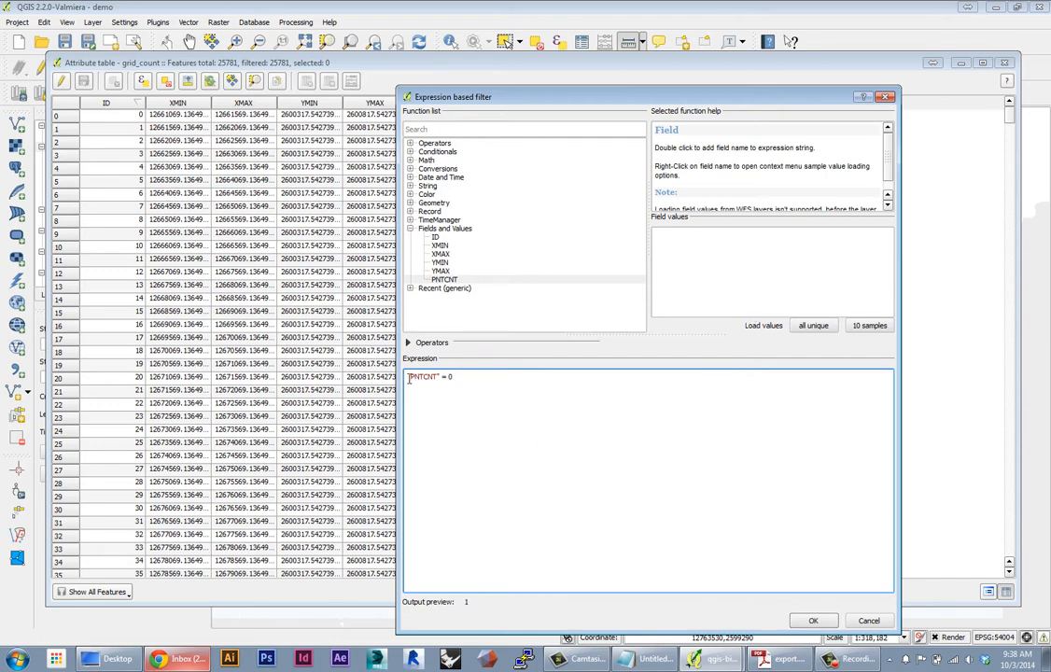
left_click_drag(409, 378, 460, 379)
left_click(437, 373)
left_click_drag(408, 378, 441, 377)
left_click(811, 620)
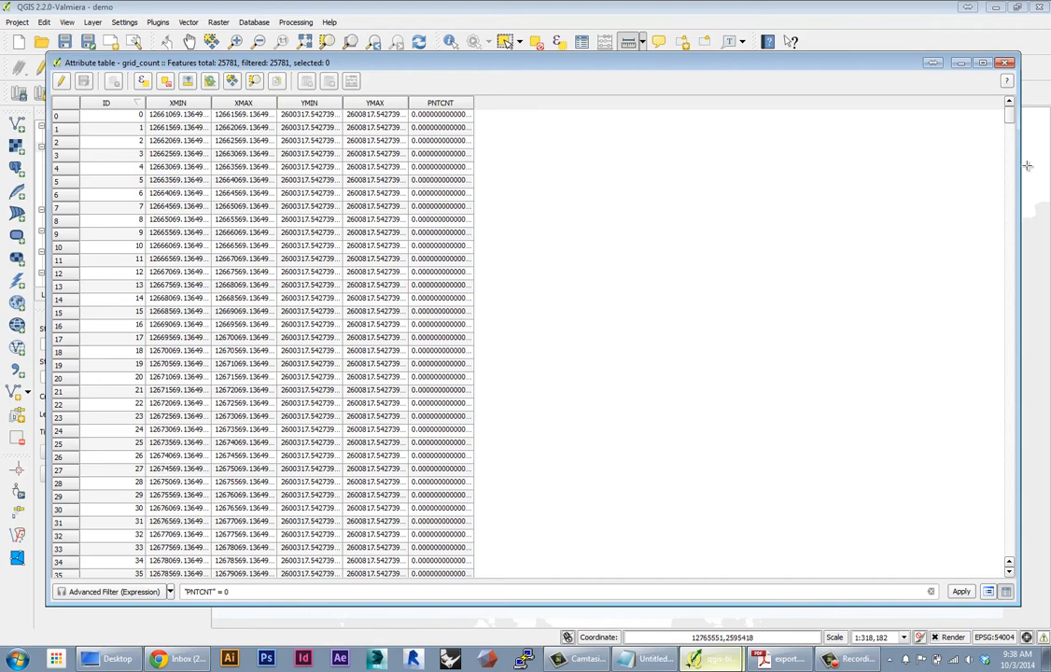
Step: Select all filtered zero-count rows and move the table aside to check the selected cells on the map
mouse_move(1009, 120)
left_mouse_down()
mouse_move(1008, 429)
mouse_move(936, 195)
mouse_move(1008, 88)
mouse_move(1009, 489)
mouse_move(938, 213)
mouse_move(1010, 116)
left_mouse_up()
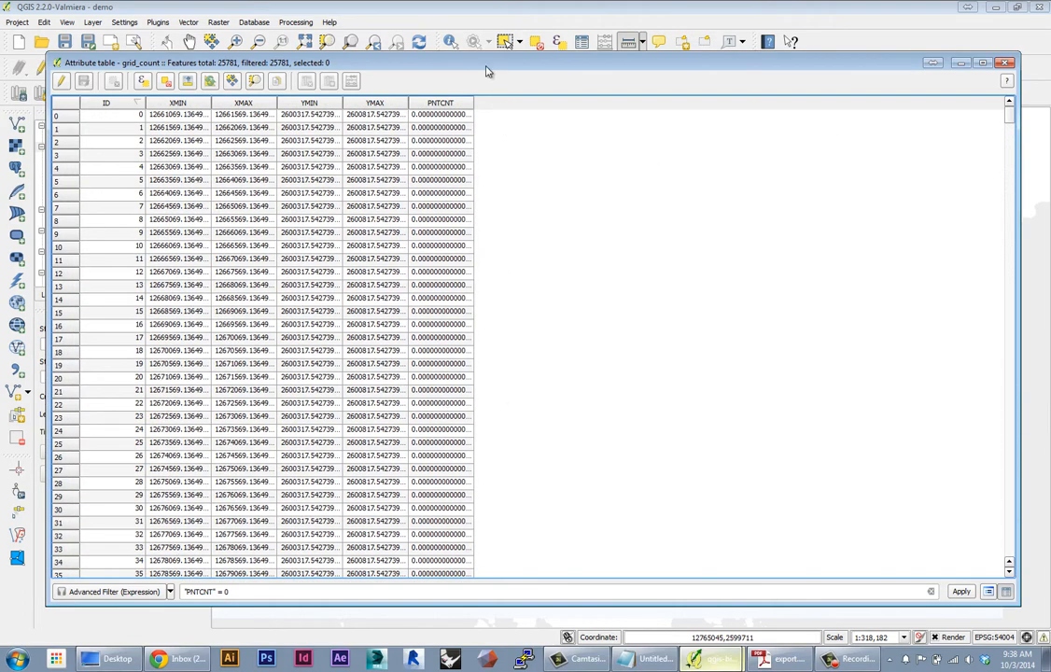
left_click_drag(485, 71, 501, 69)
key("ctrl+a")
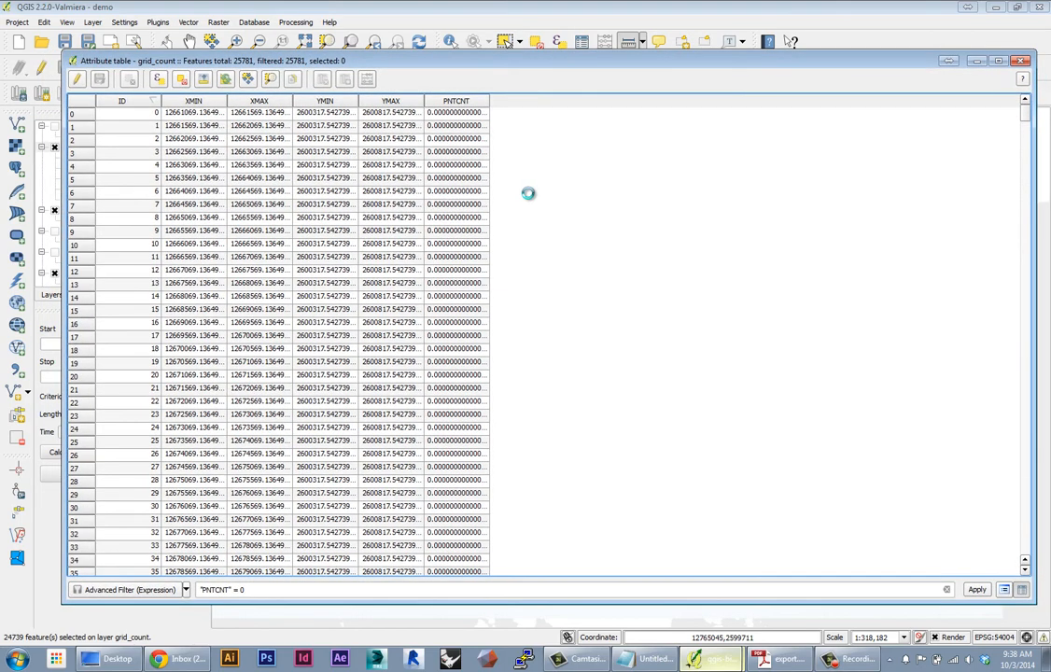
left_click_drag(1029, 125, 1022, 101)
left_click_drag(847, 64, 837, 599)
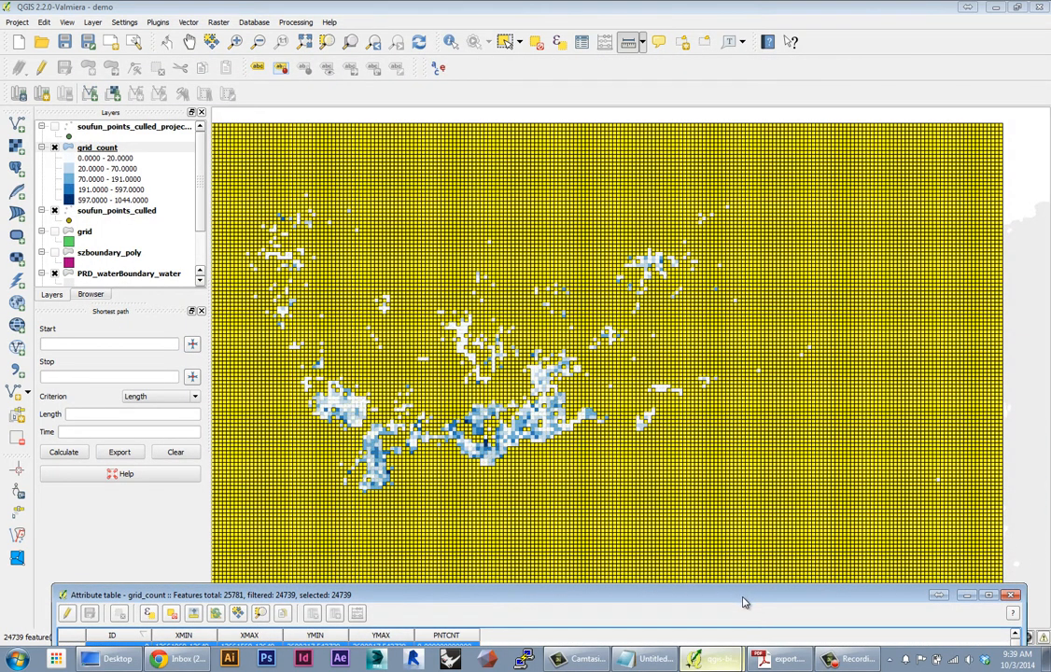
Step: Delete the selected zero-count cells from grid_count, then stop editing and save the layer changes
left_click_drag(744, 602, 797, 338)
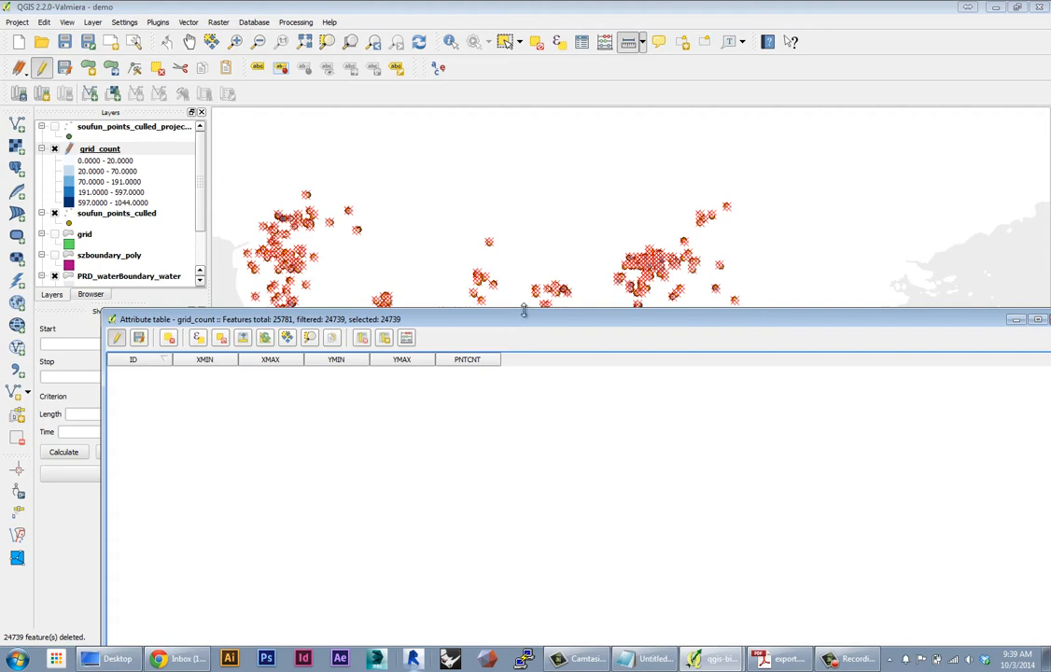
left_click_drag(524, 311, 471, 65)
left_click(63, 82)
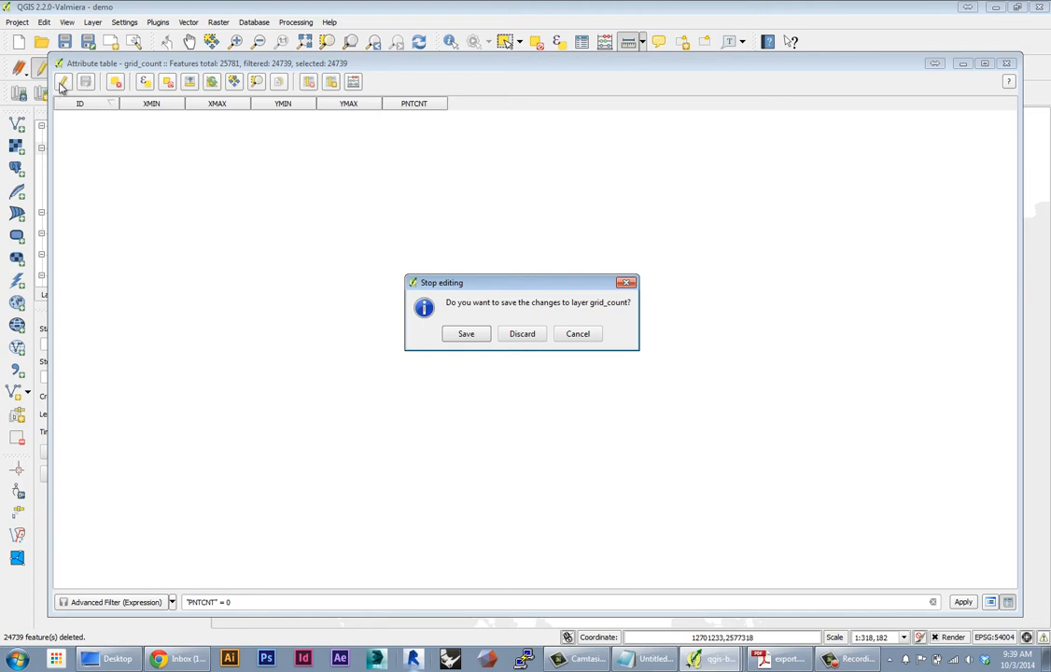
left_click(469, 334)
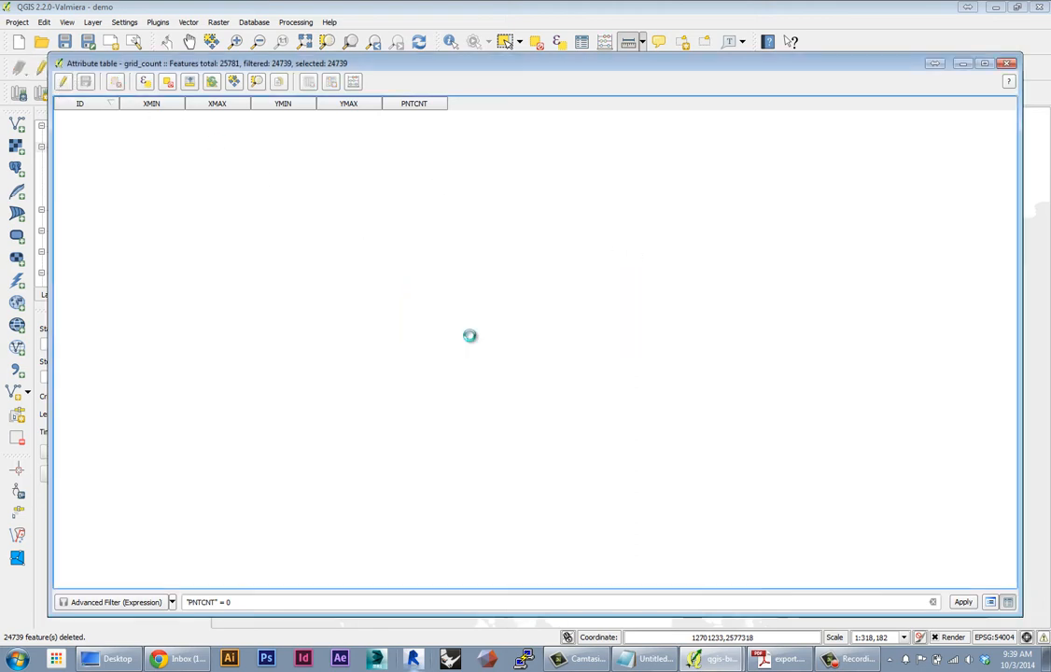
Step: Close the grid_count attribute table and hide the soufun_points_culled layer to leave only the colored grid cells over the base map
left_click(1010, 64)
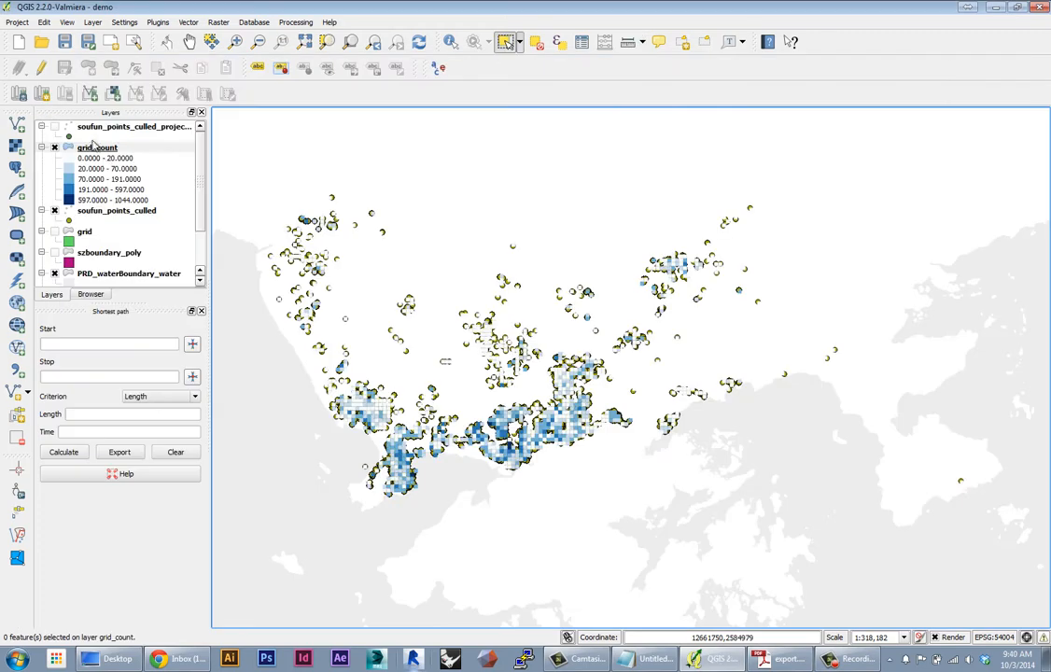
left_click(54, 211)
left_click(97, 148)
scroll(545, 314, "up", 3)
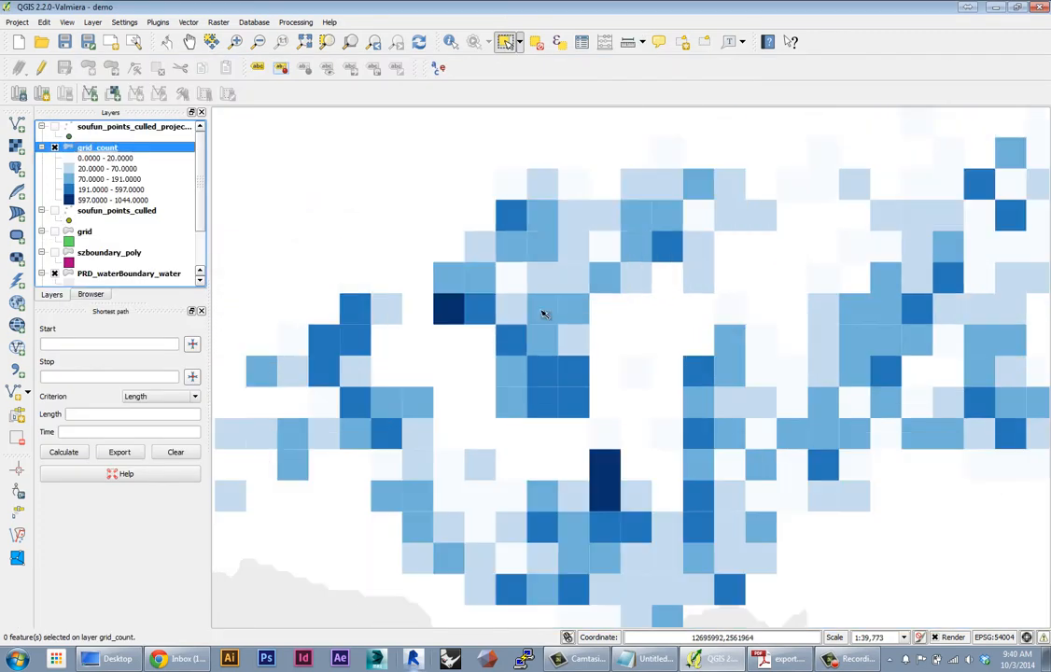
Step: Show the soufun_points_culled_projected layer and apply the china_city saved marker style to its points
left_click(54, 127)
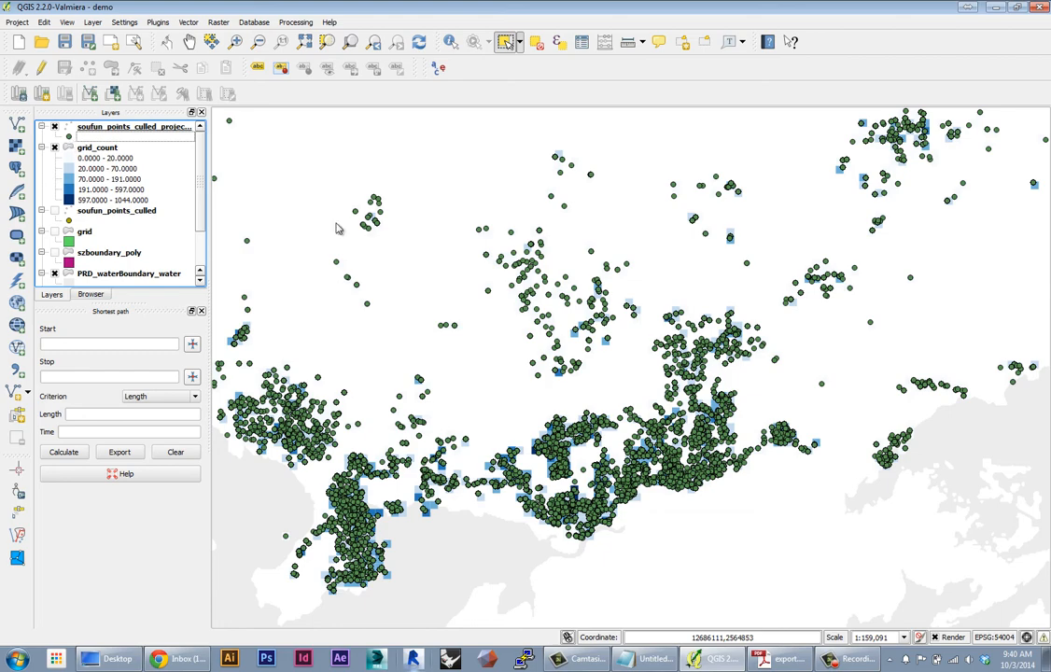
left_click(997, 373)
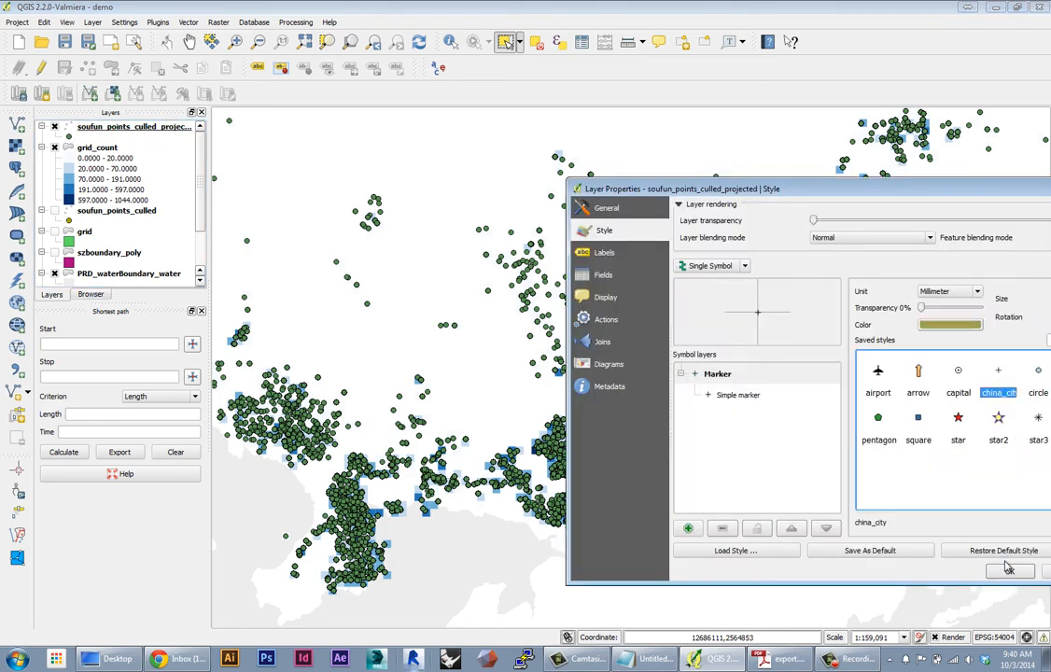
left_click(1009, 571)
Step: Examine how the cross-marked points are distributed within the dark and light grid_count cells
scroll(624, 452, "up", 5)
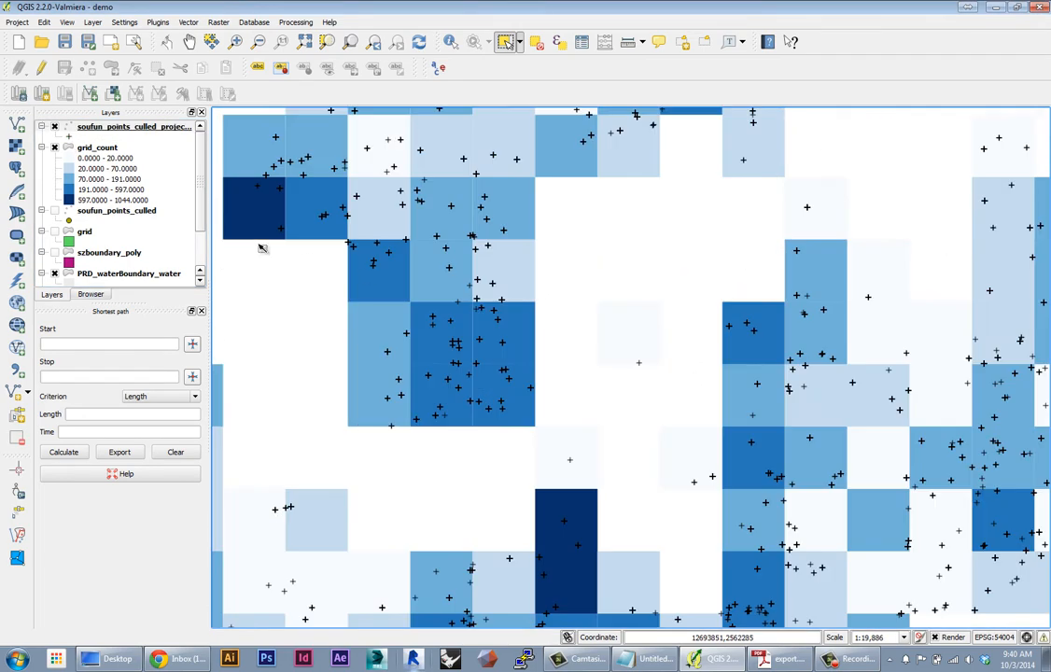
scroll(437, 291, "down", 2)
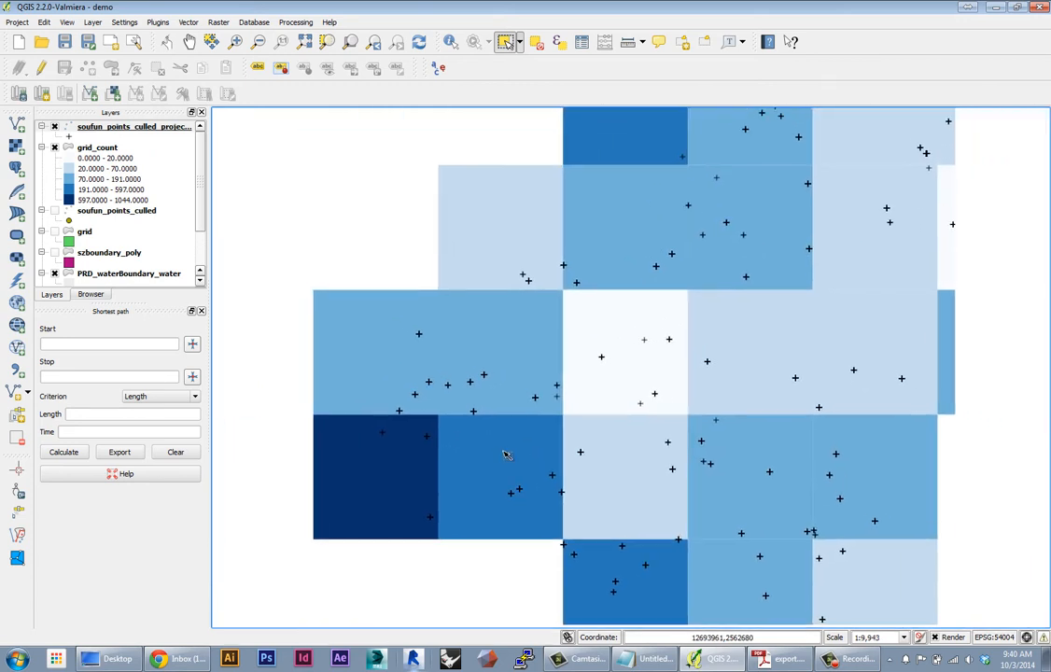
left_click_drag(505, 454, 485, 321)
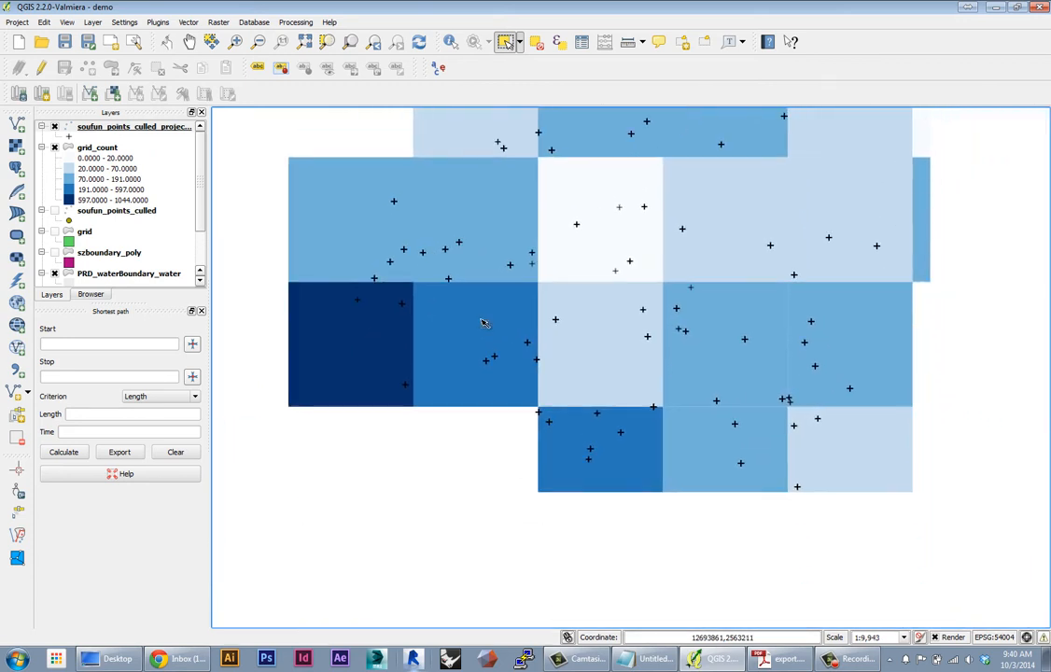
scroll(492, 345, "up", 1)
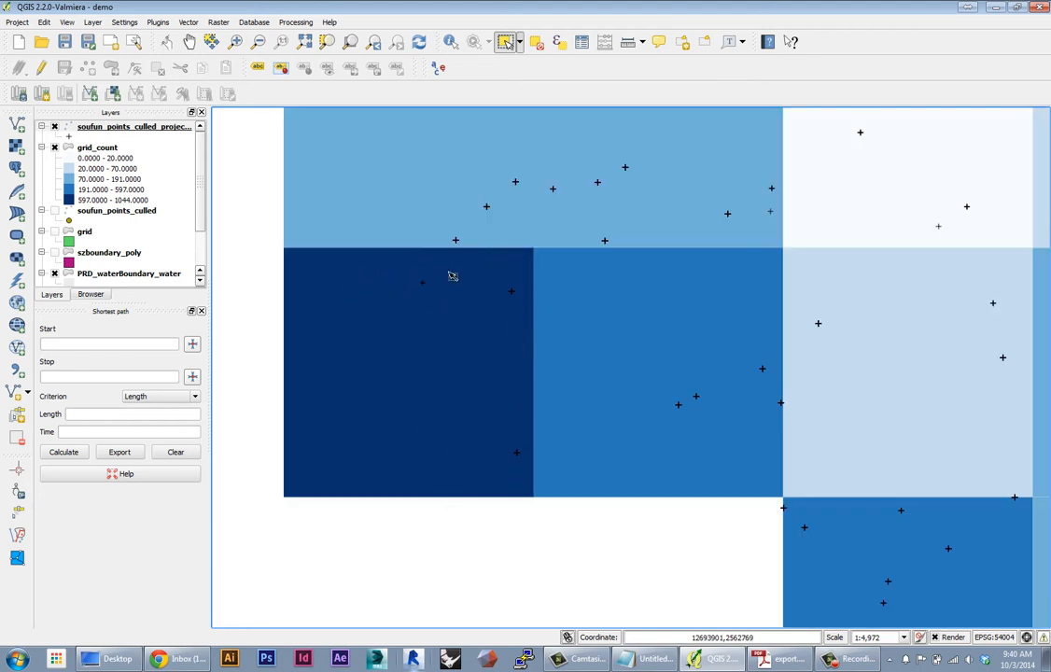
left_click_drag(498, 326, 453, 436)
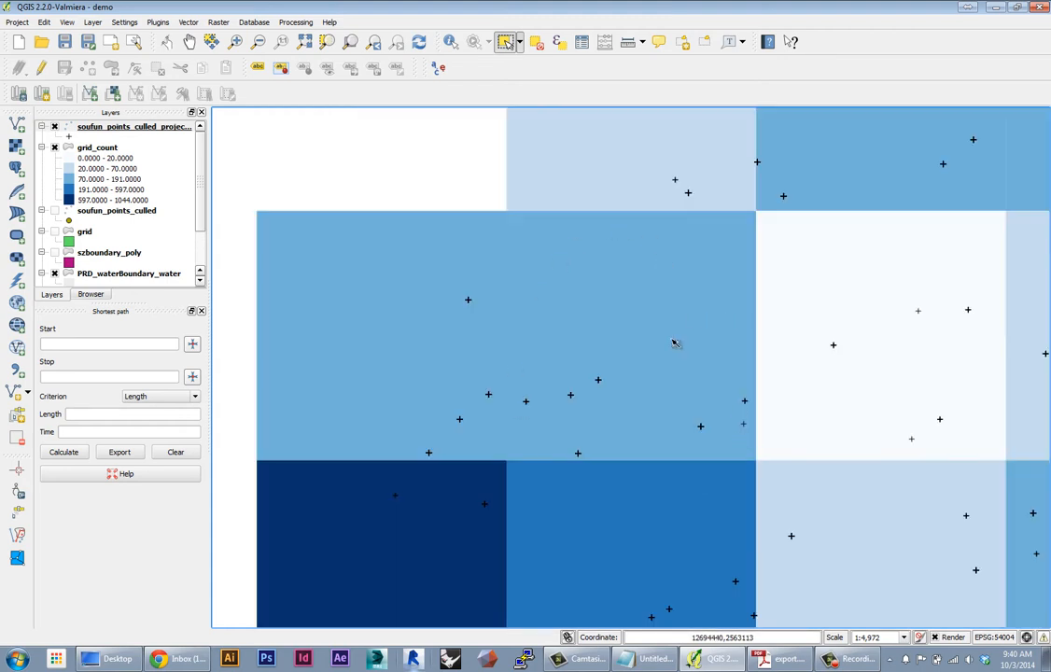
left_click_drag(658, 350, 667, 273)
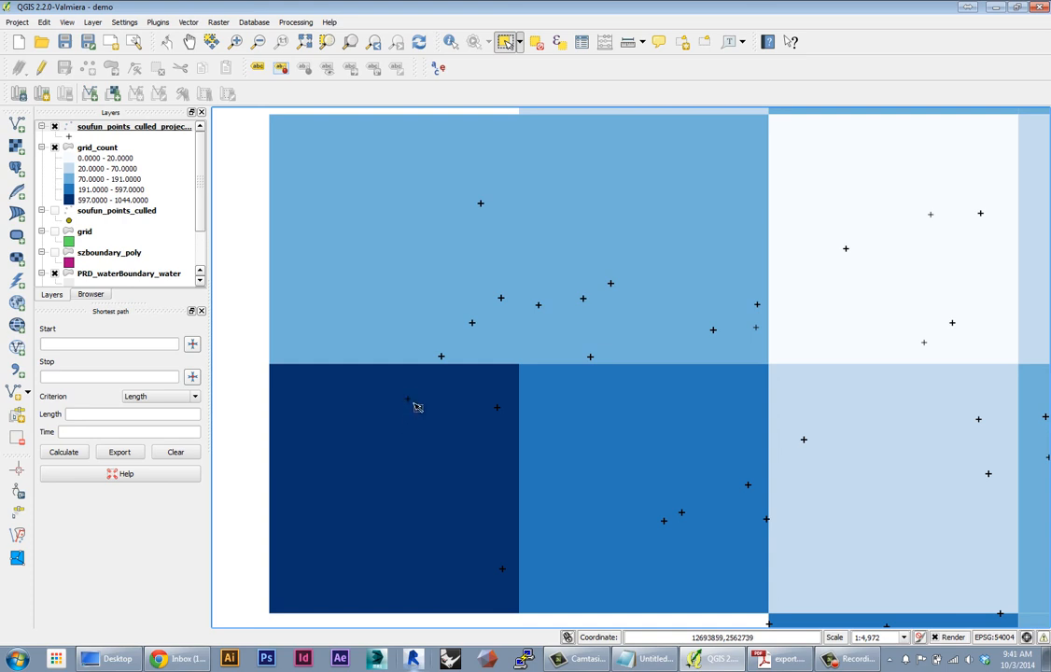
left_click_drag(415, 407, 406, 394)
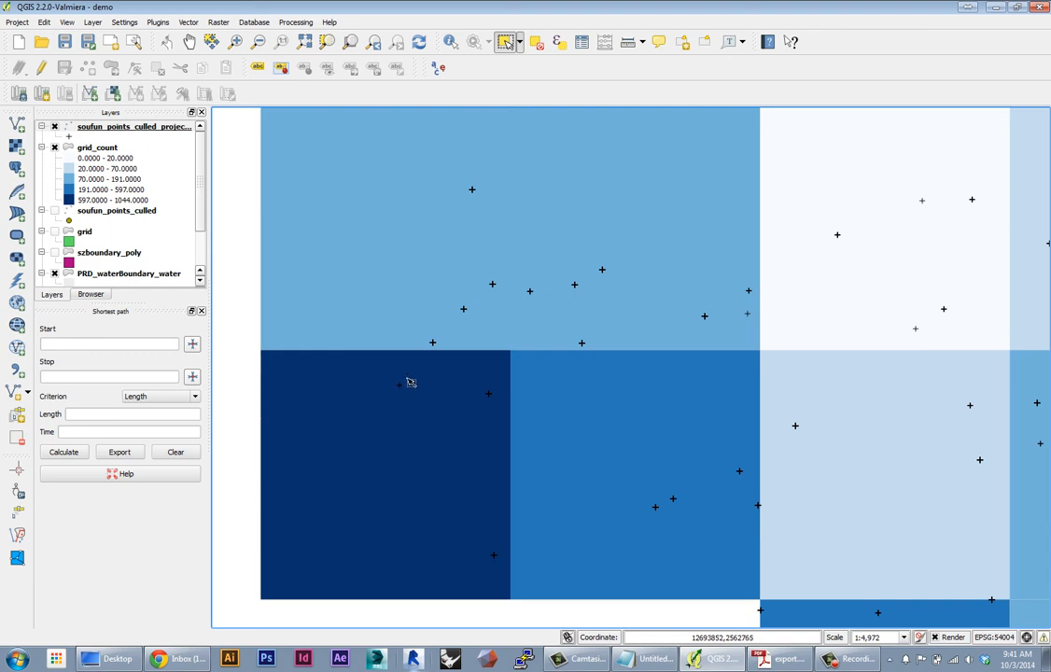
scroll(415, 425, "down", 1)
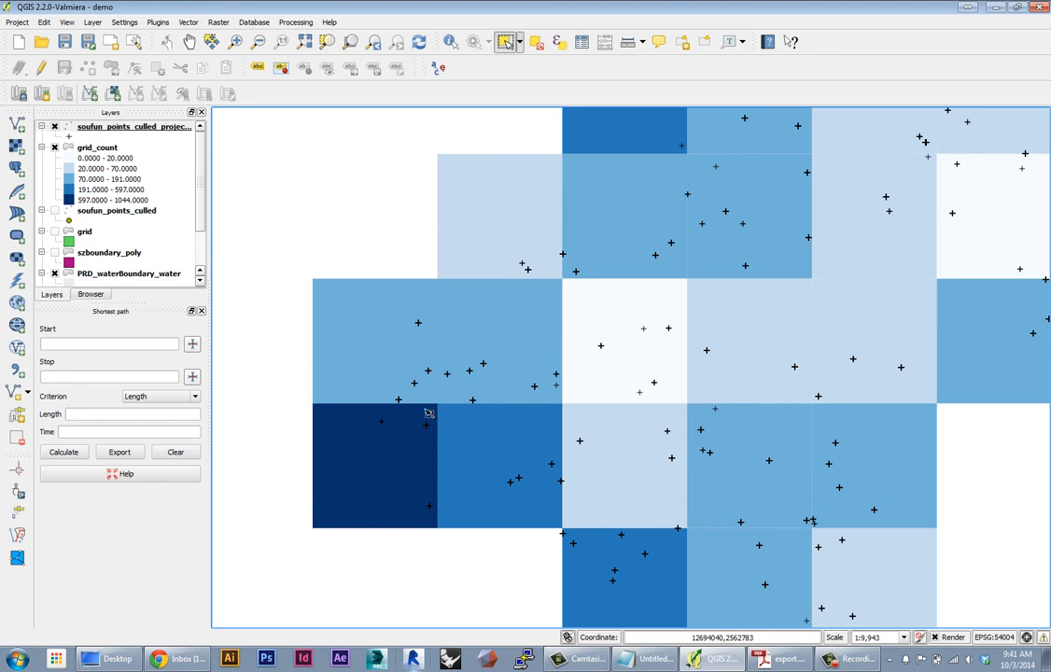
scroll(358, 435, "down", 1)
scroll(362, 435, "up", 1)
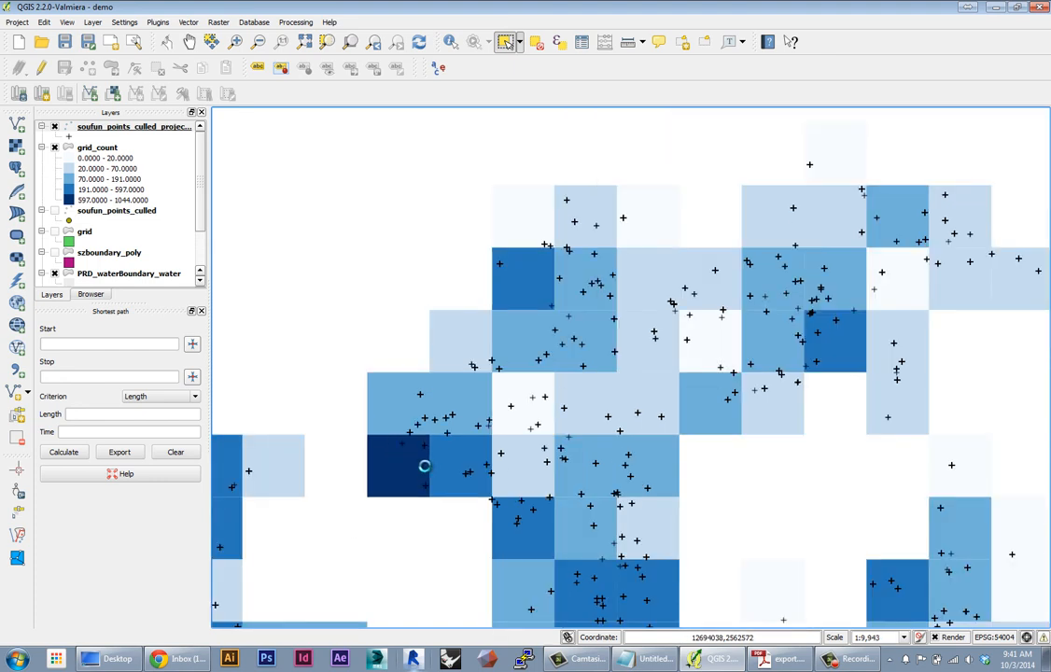